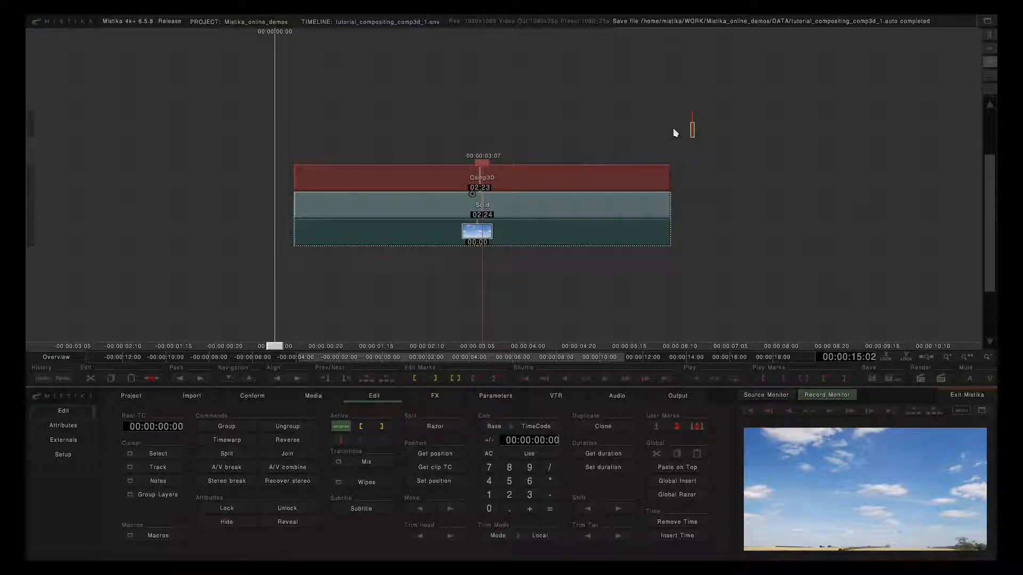
Step: Open the Comp3D effect for editing and check the sky layer's alpha channel, returning the display to RGB
double_click(559, 180)
click(948, 71)
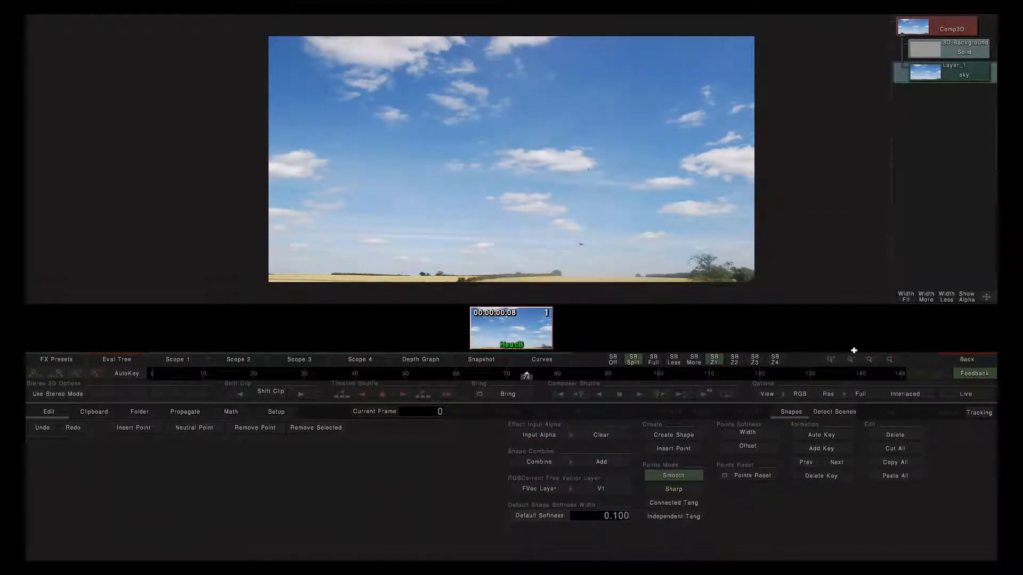
click(787, 395)
click(786, 366)
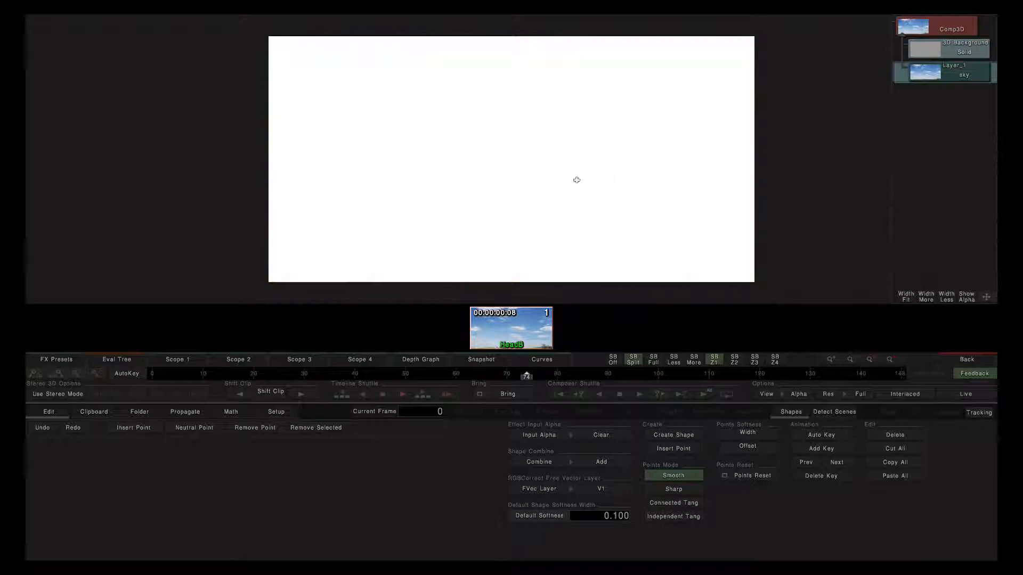
click(802, 396)
click(793, 314)
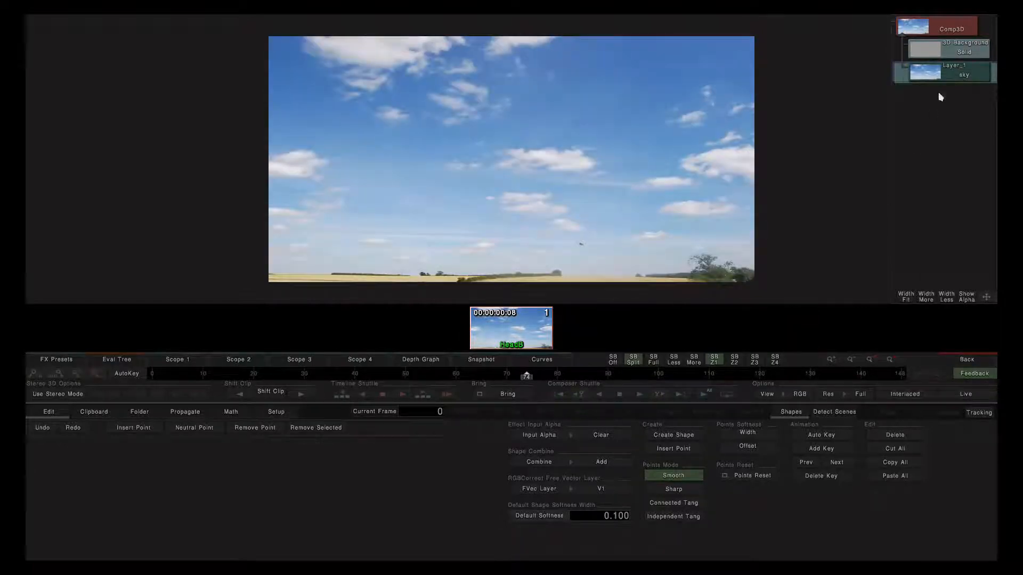
Step: View the background solid and inspect the Comp3D scene at an angle with Orbit and Dolly, selecting Light_1 and resetting the view
click(944, 48)
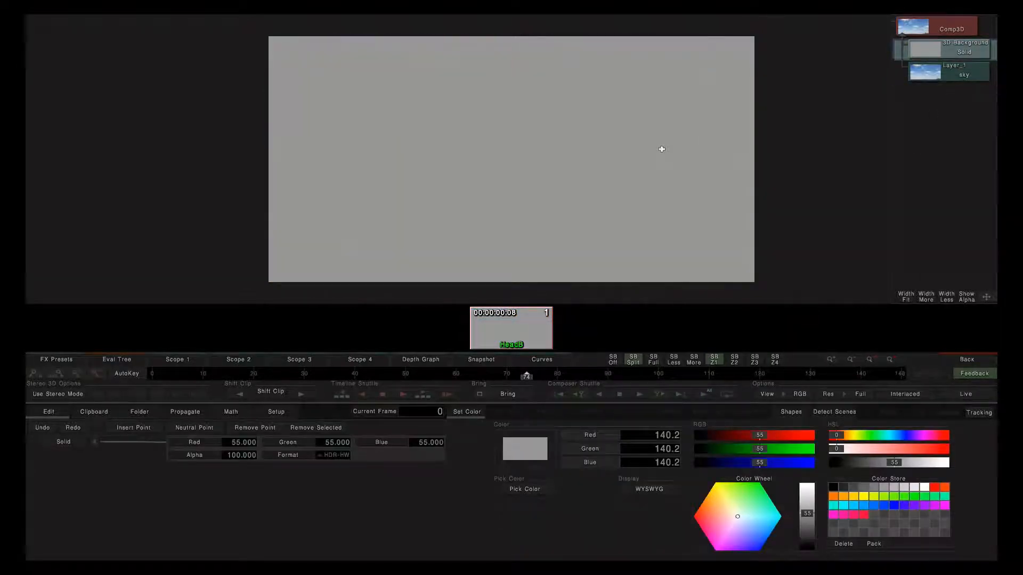
click(944, 29)
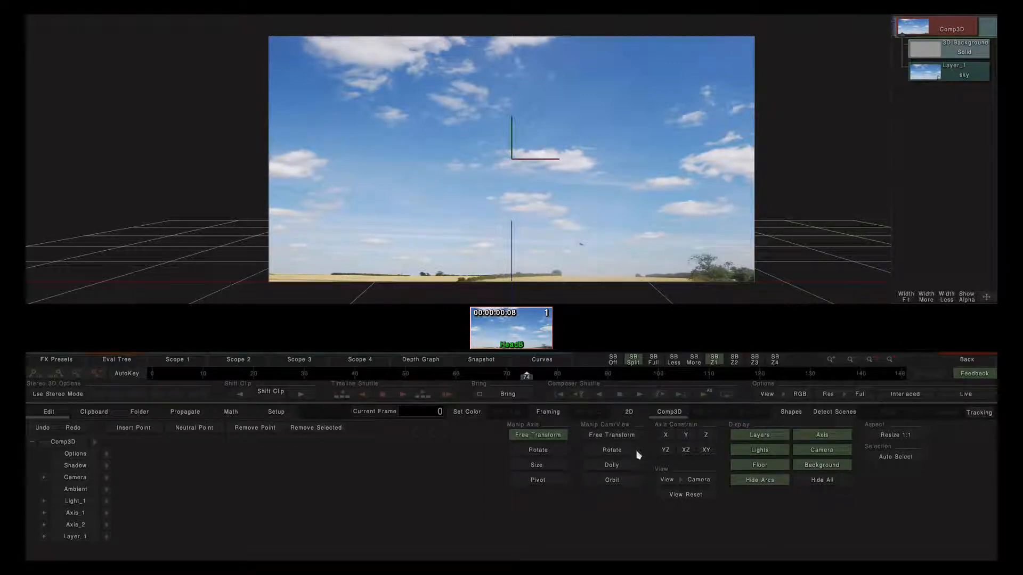
click(610, 483)
click(611, 465)
drag(585, 171, 726, 164)
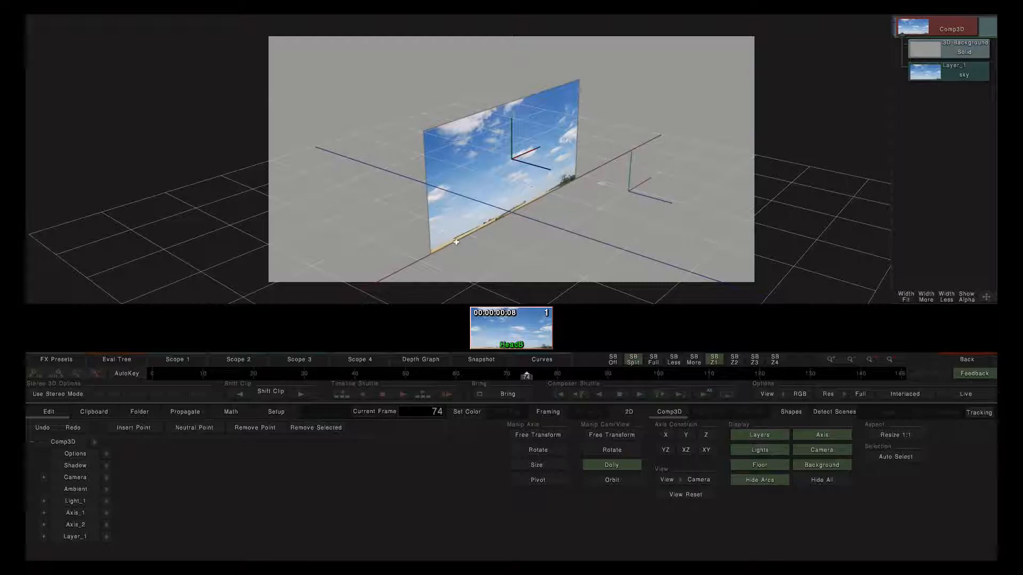
click(81, 501)
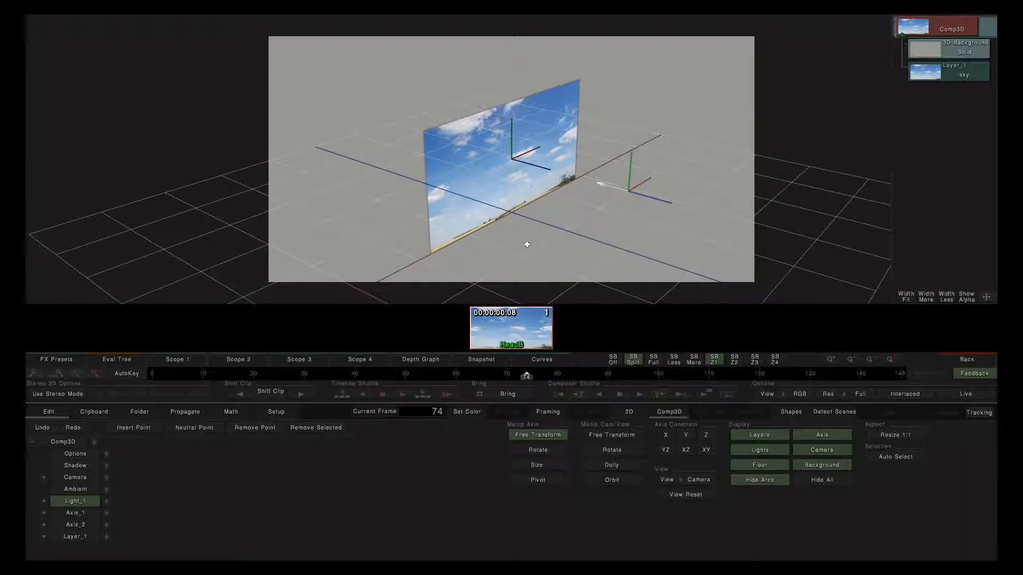
click(684, 495)
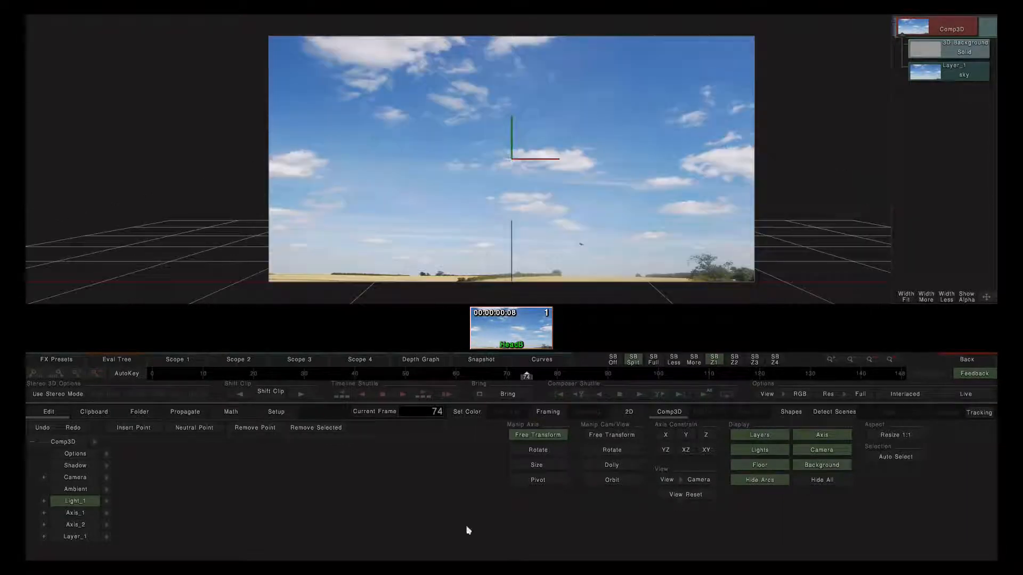
Step: Expand Layer_1's Transform group and look through its Position, Rotation, Size and Pivot parameters
click(143, 529)
click(43, 536)
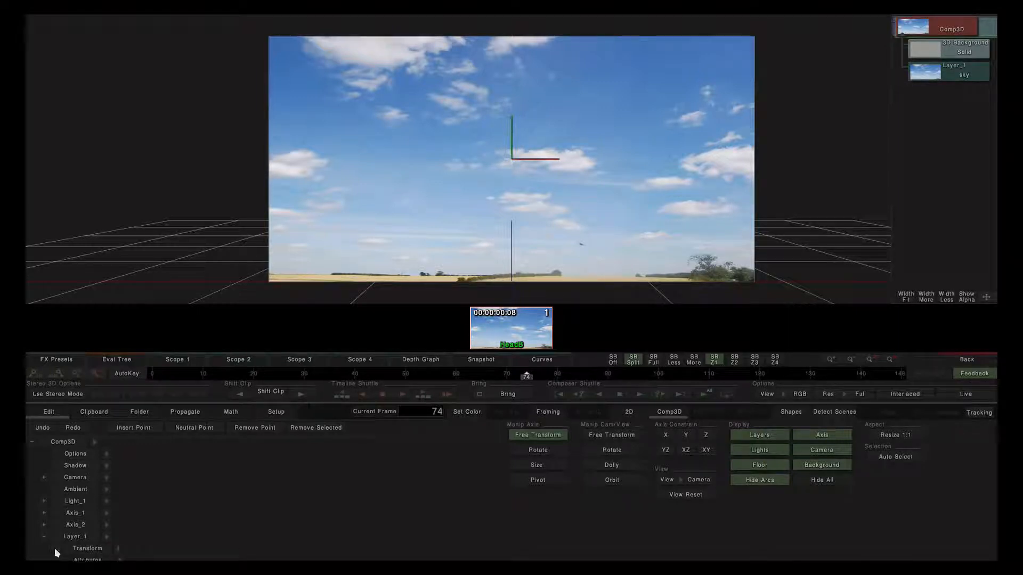
drag(57, 553, 54, 485)
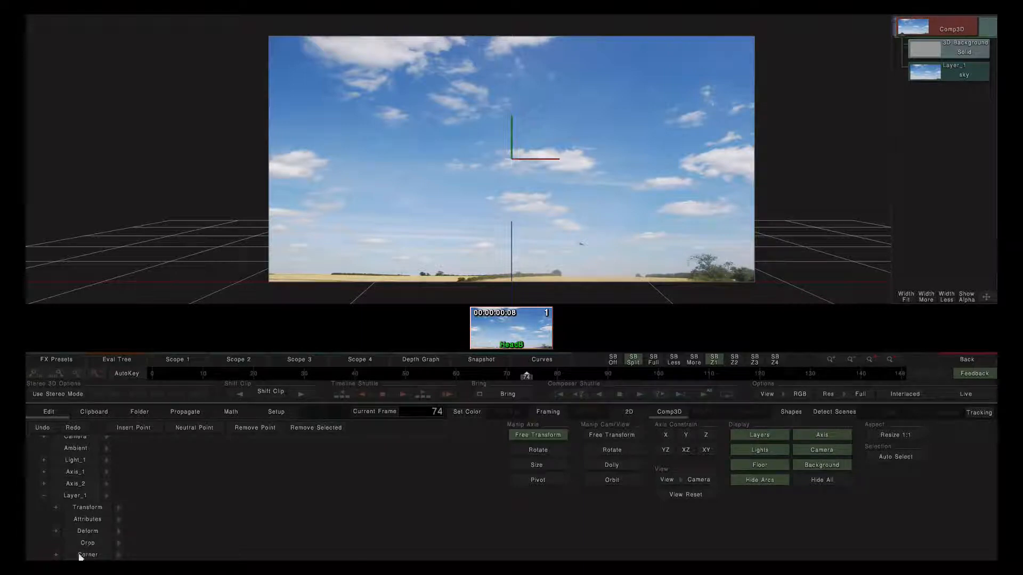
click(56, 508)
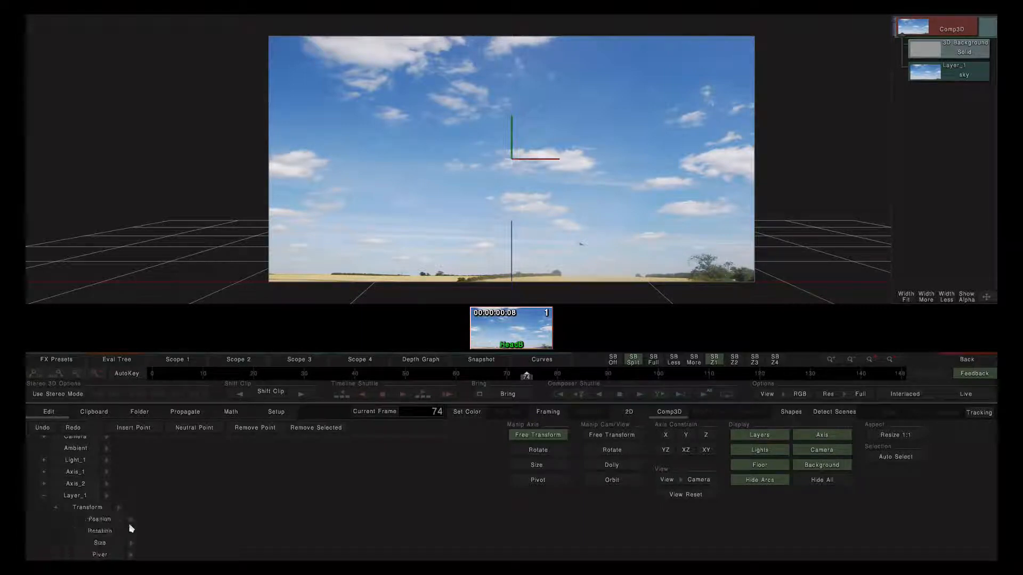
drag(142, 519, 137, 478)
click(131, 481)
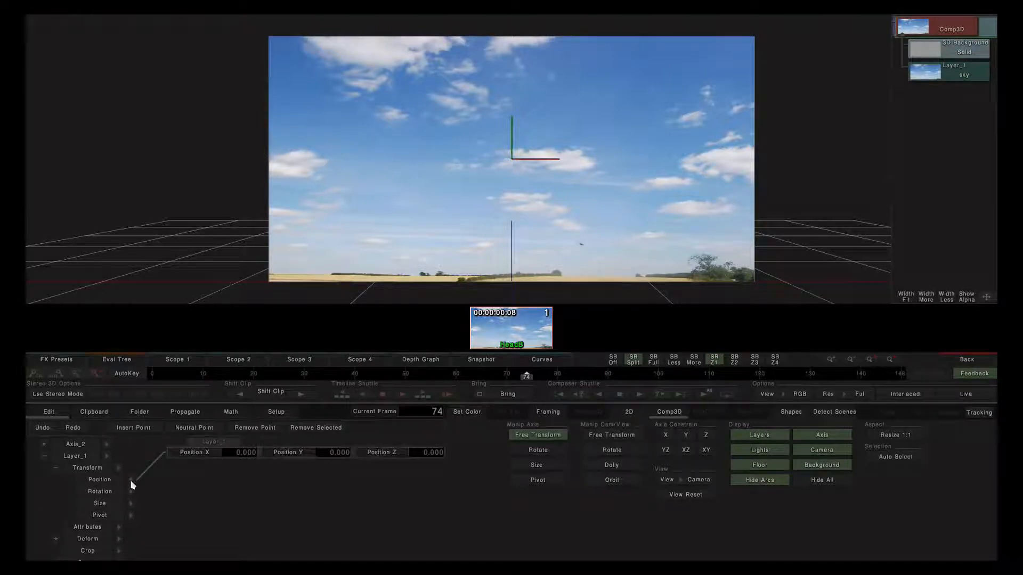
click(131, 491)
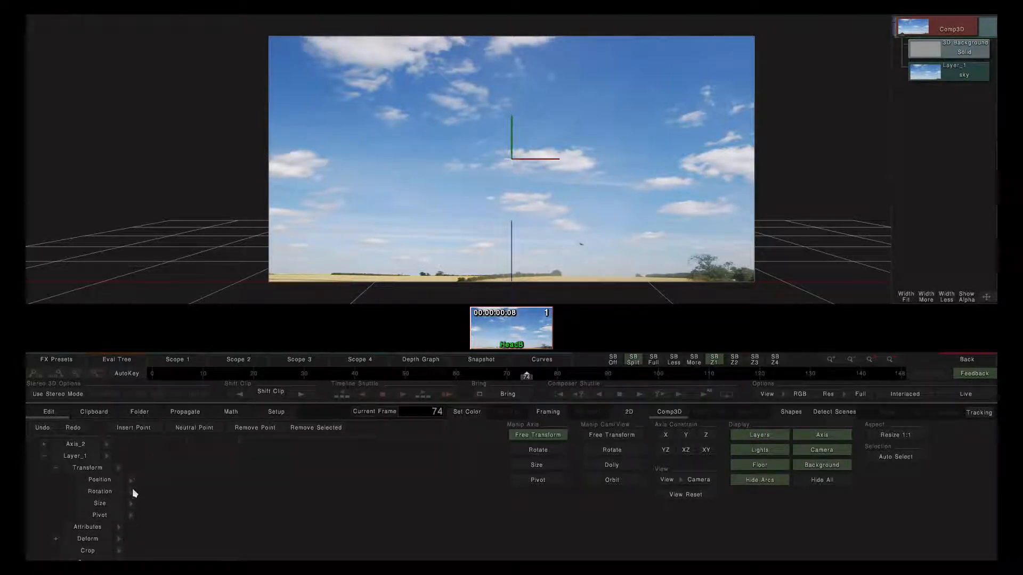
click(131, 504)
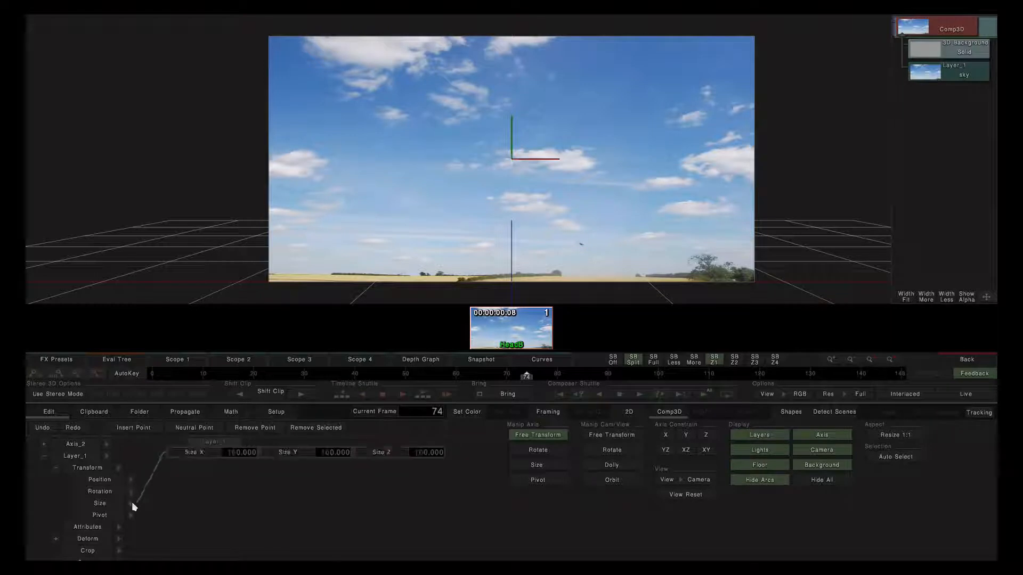
click(131, 515)
click(131, 516)
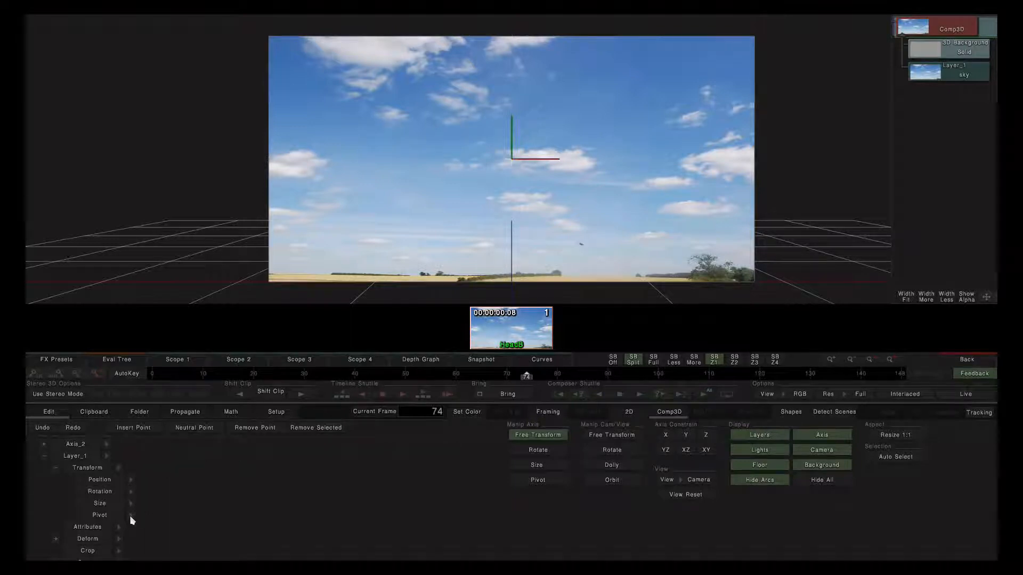
Step: Try pushing Layer_1 back in depth with a Position Z of -170
click(133, 478)
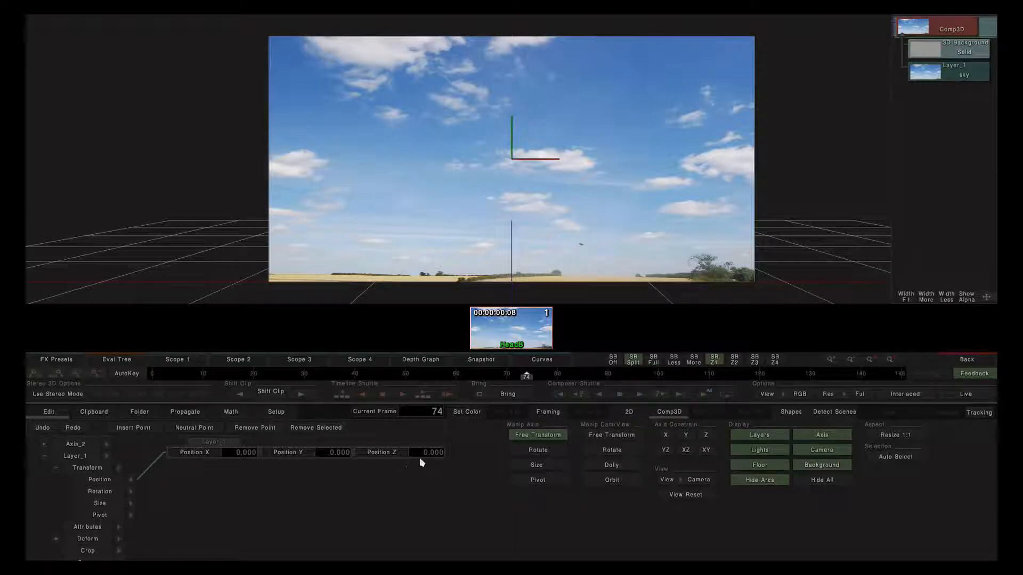
mouse_move(431, 451)
mouse_down()
mouse_move(116, 458)
mouse_move(421, 455)
mouse_up()
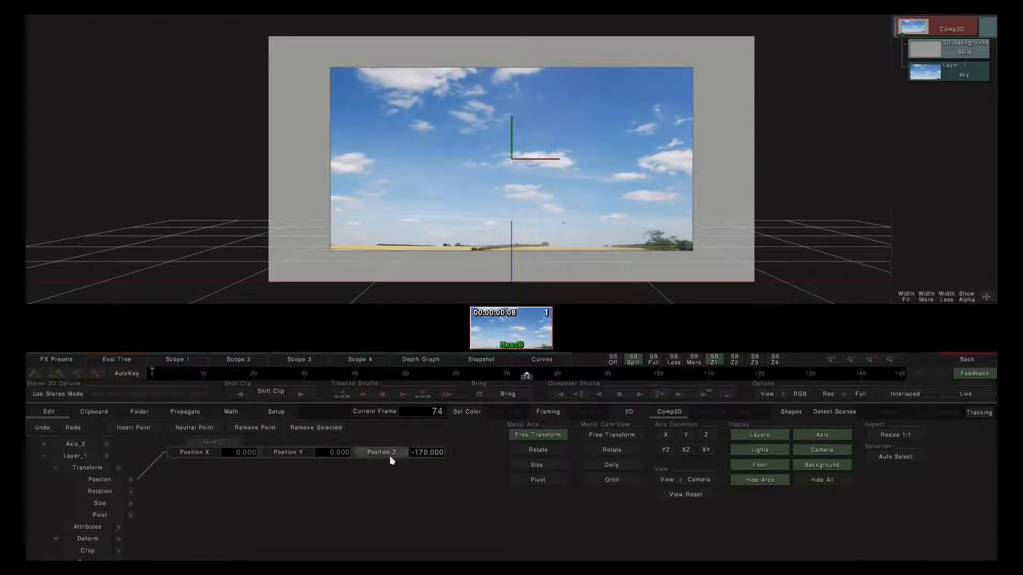
click(134, 479)
Step: Try scaling Layer_1 with Size X and Size Y linked, and restore its default size
click(132, 505)
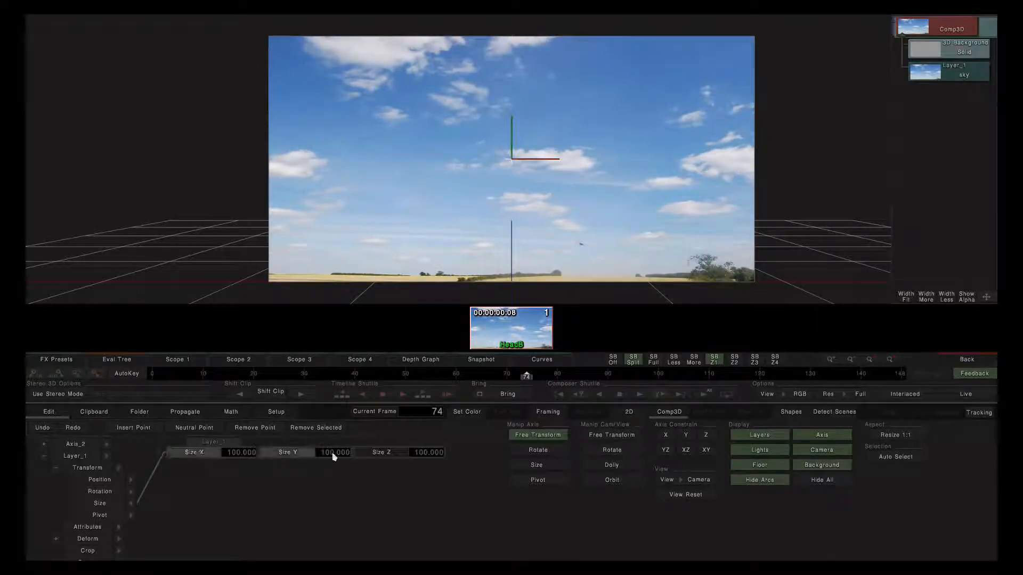
drag(342, 454, 303, 452)
click(102, 505)
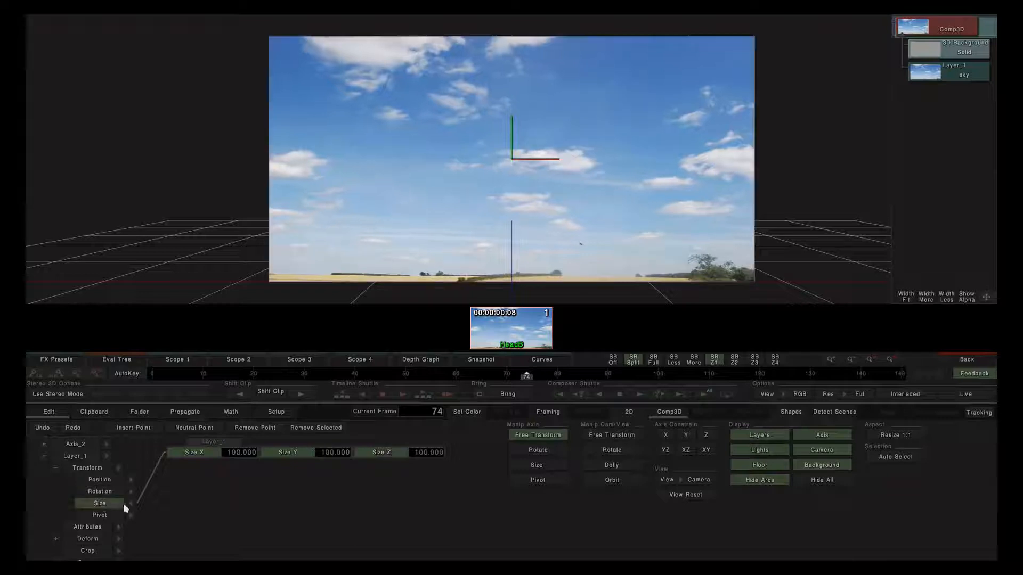
click(131, 503)
Step: Try moving Layer_1 away from the camera to Position Z -338, and reset its position
click(131, 480)
click(433, 454)
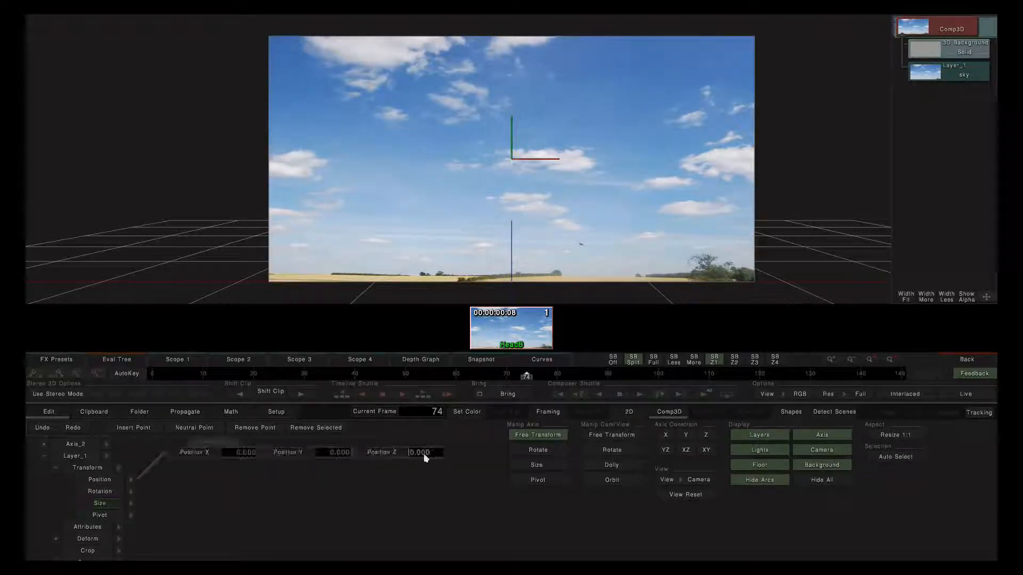
text(-20)
key(Return)
drag(310, 459, 25, 457)
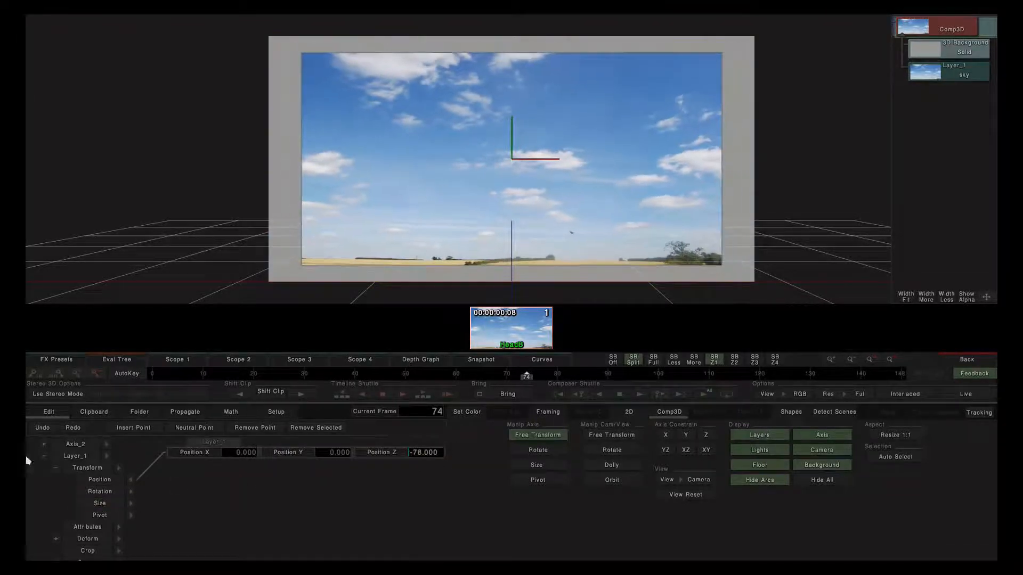
drag(432, 455, 285, 457)
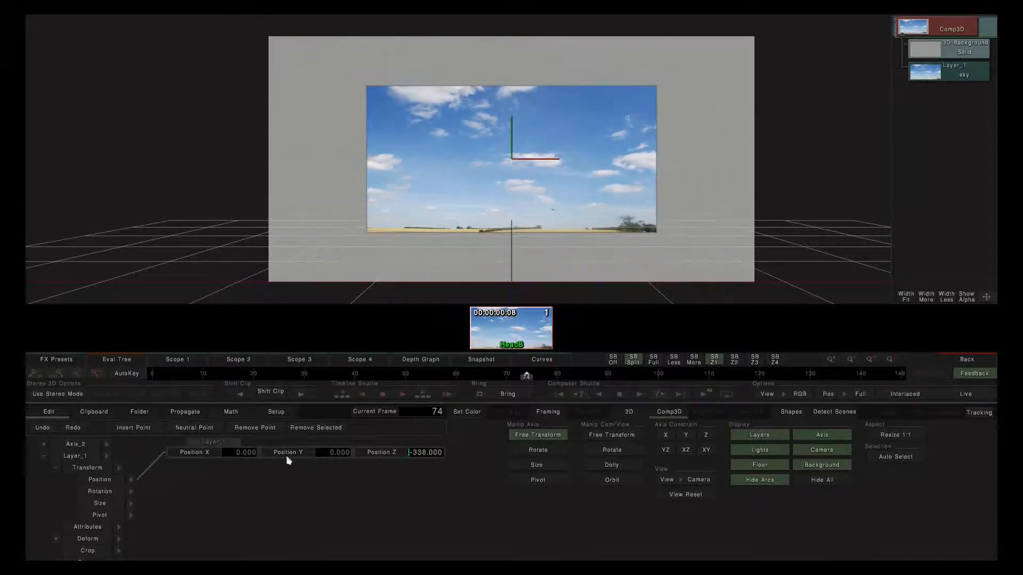
click(114, 481)
Step: Orbit to an angled view of the scene and scale Layer_1 to 69 in both Size X and Size Y
click(602, 481)
drag(585, 224, 624, 207)
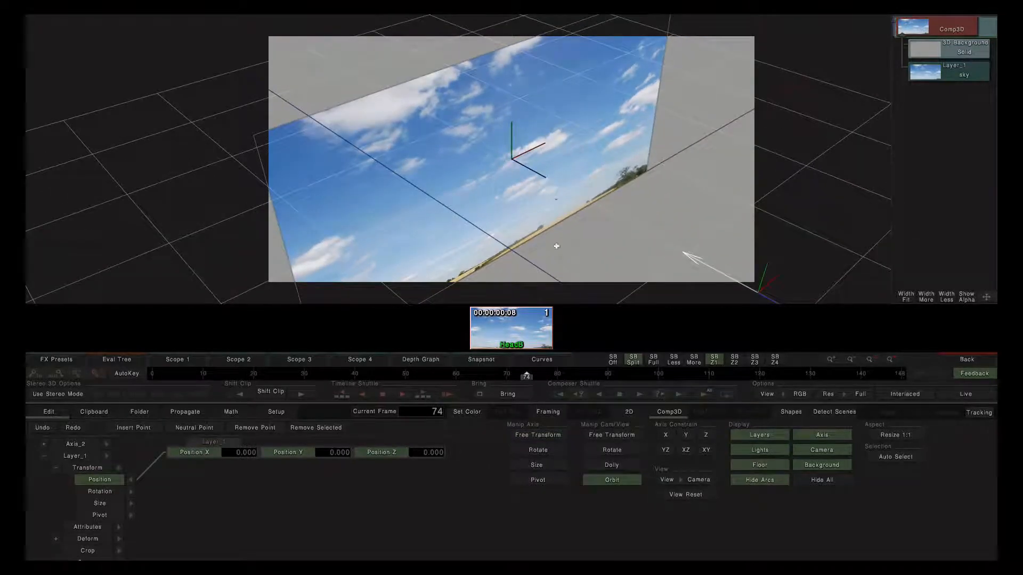
click(132, 503)
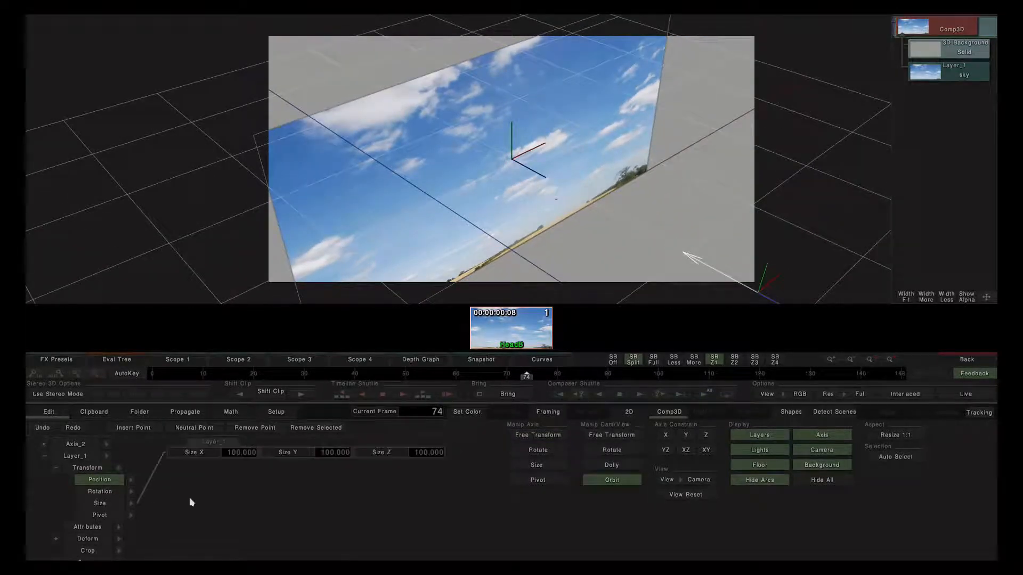
drag(342, 454, 185, 449)
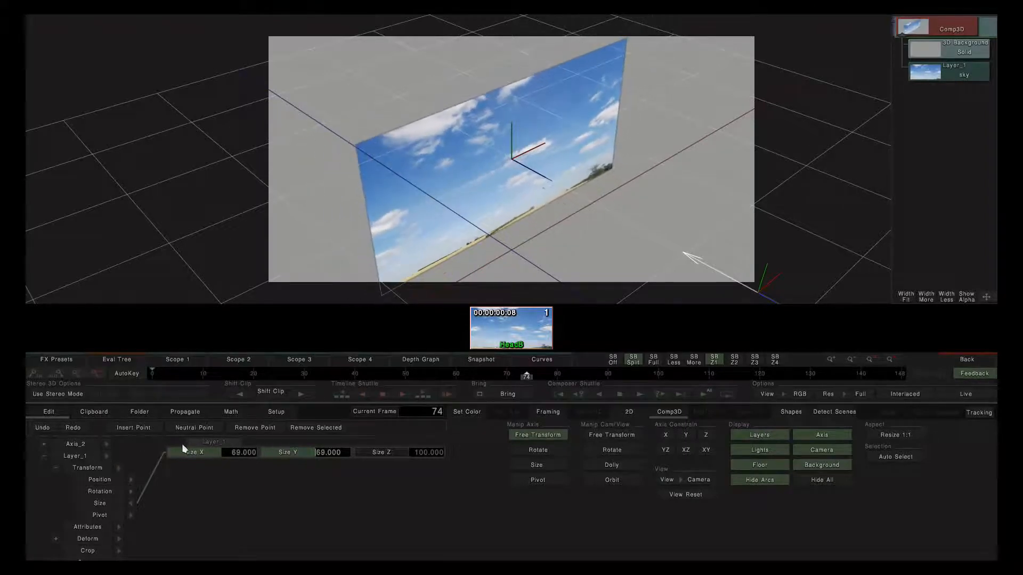
Step: Try moving Layer_1 to Position Z -69, and reset its whole transform and the scene view
click(130, 479)
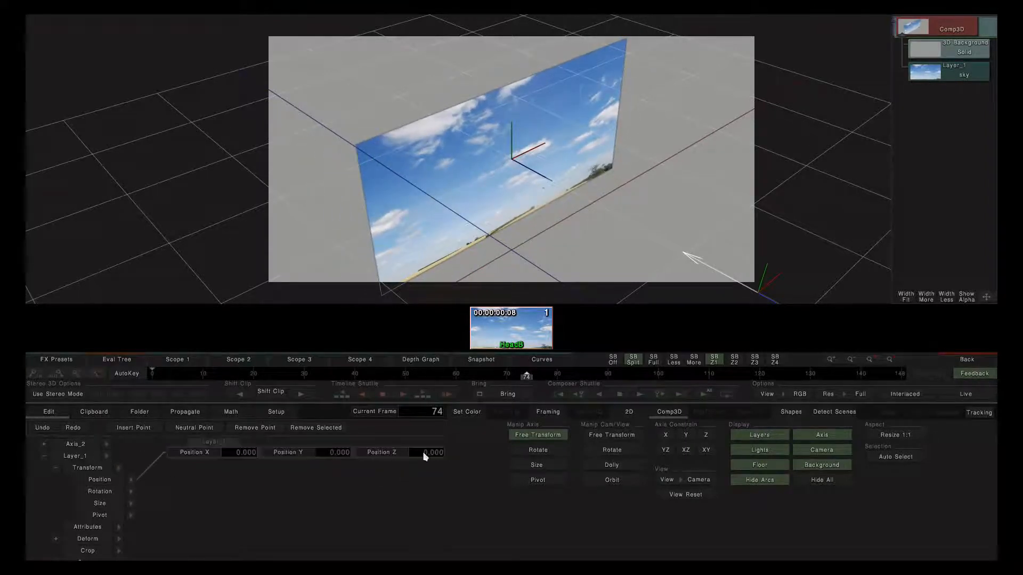
drag(425, 457, 141, 434)
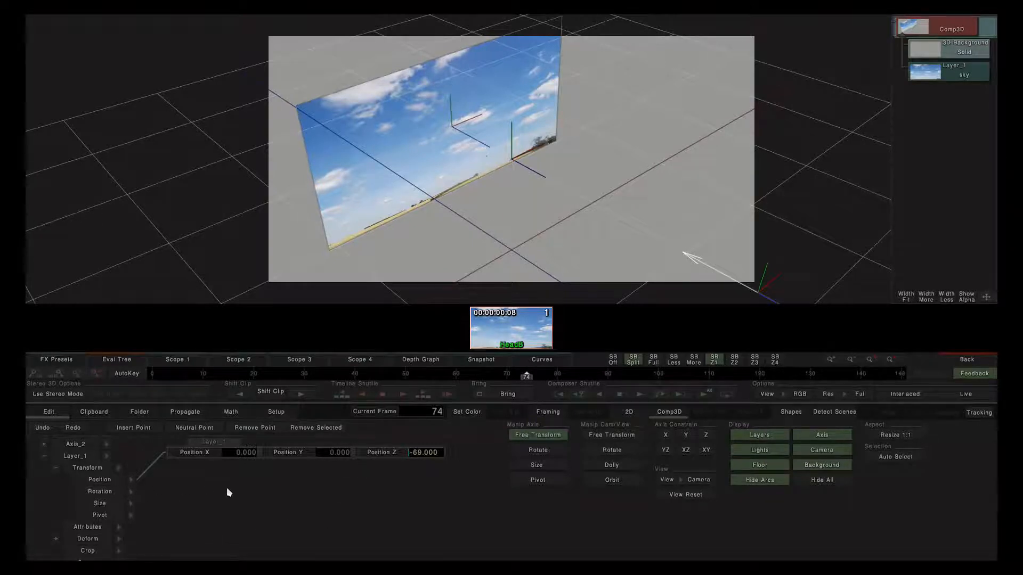
click(131, 481)
double_click(100, 469)
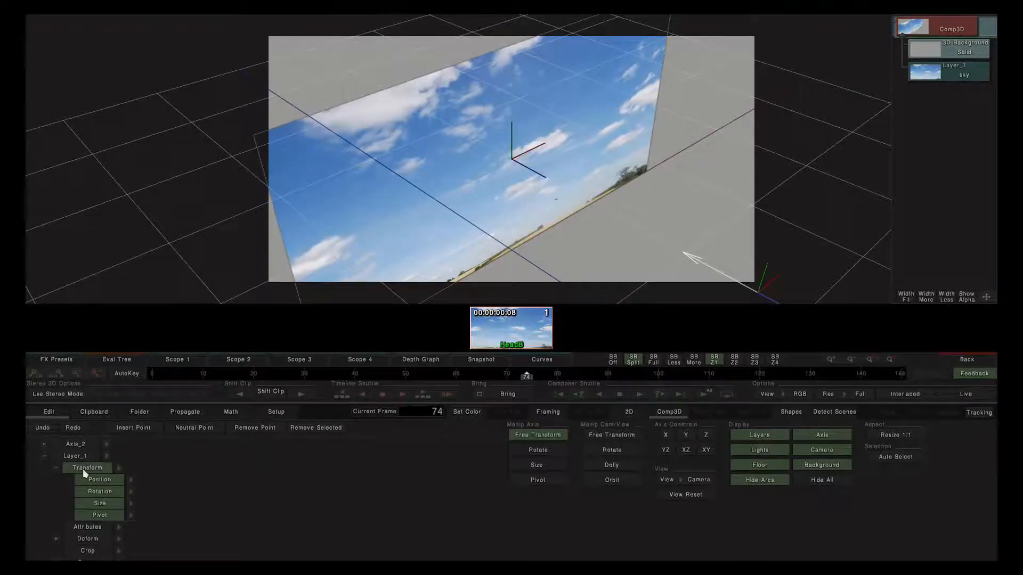
click(686, 495)
Step: Show Layer_1's rotation parameters and open the Rotation Z value for editing
click(130, 483)
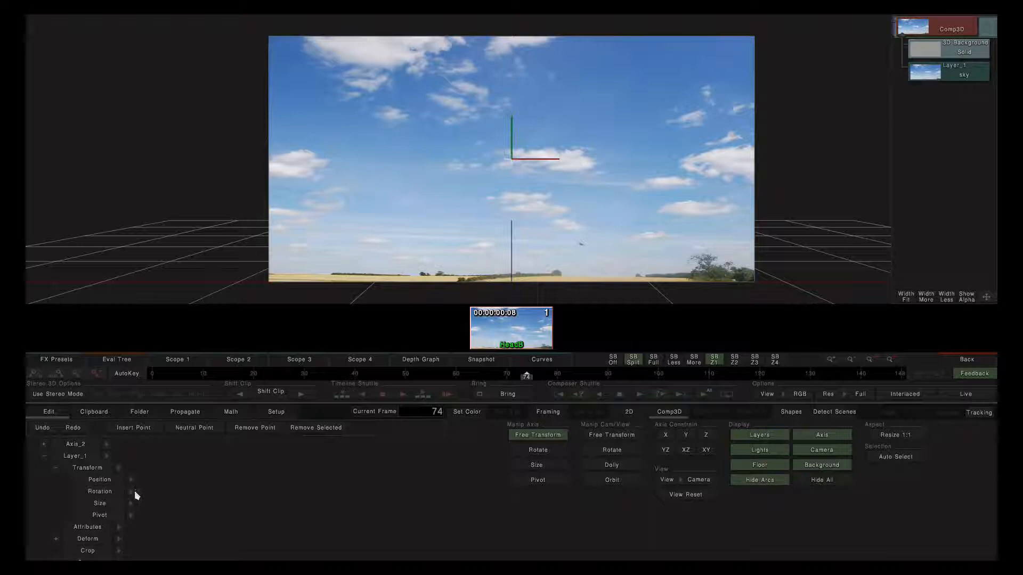
click(133, 492)
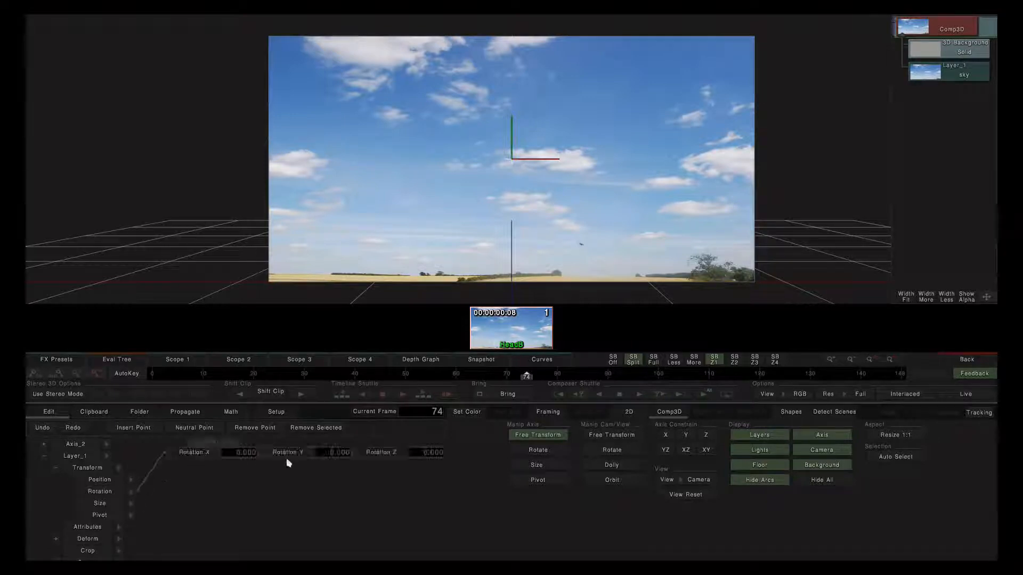
click(418, 457)
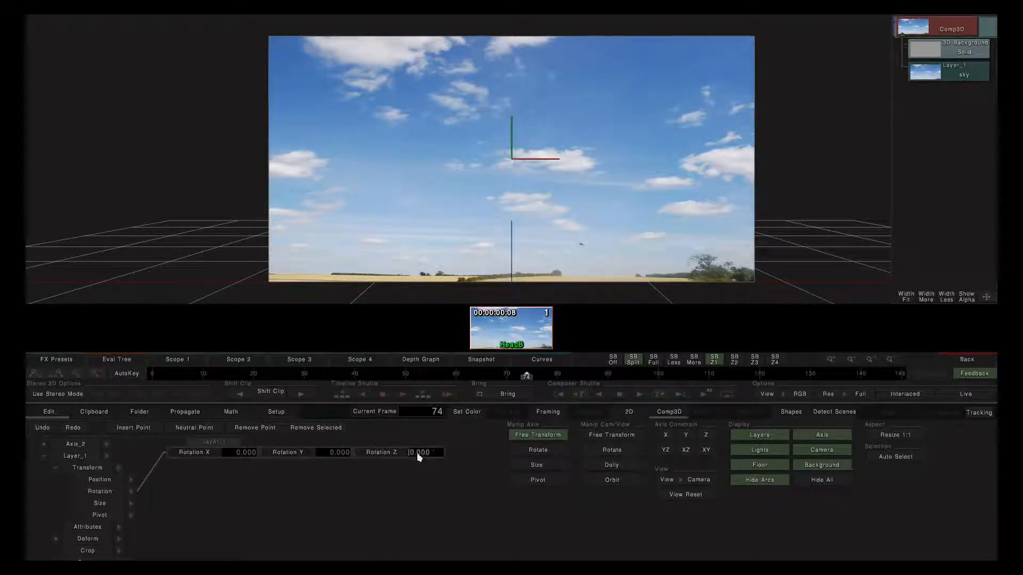
Step: Try narrowing Layer_1 with a Size X of 10, and reset that value to its default
click(130, 503)
click(232, 458)
text(10)
key(Return)
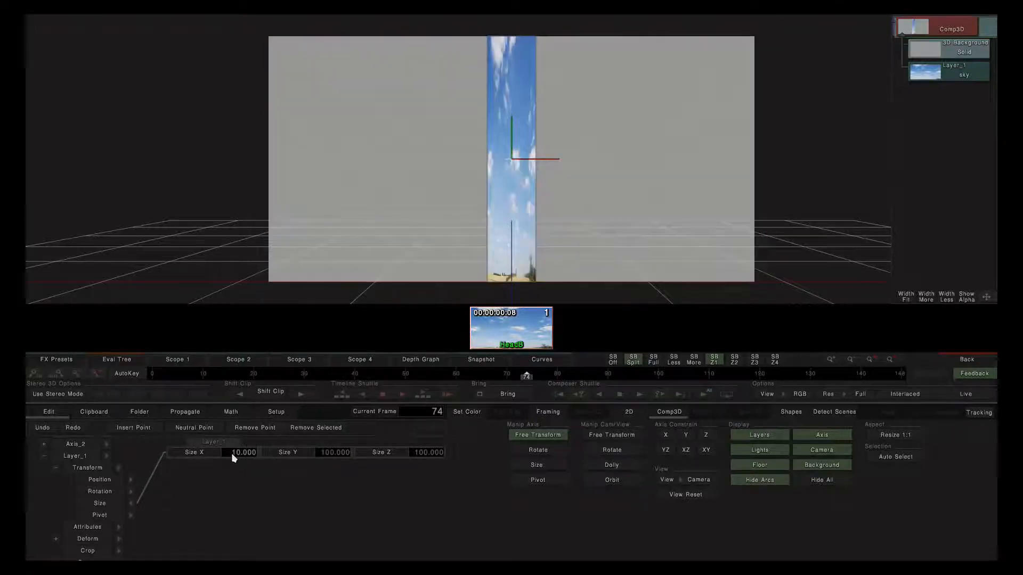
click(199, 453)
Step: Show Layer_1's position parameters and try Position Y values of 100 and 200, returning it to 0
click(131, 479)
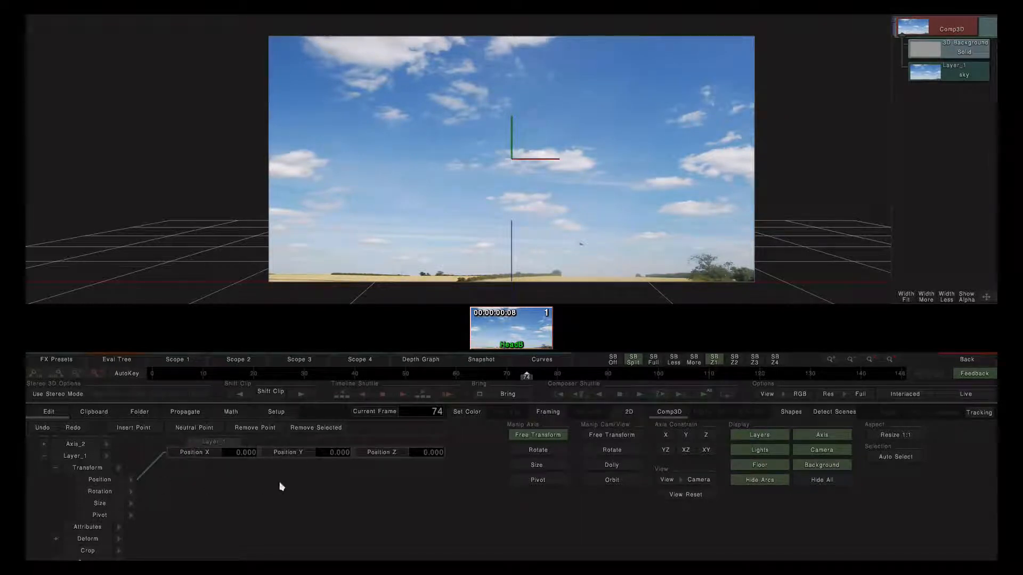
click(322, 452)
click(299, 452)
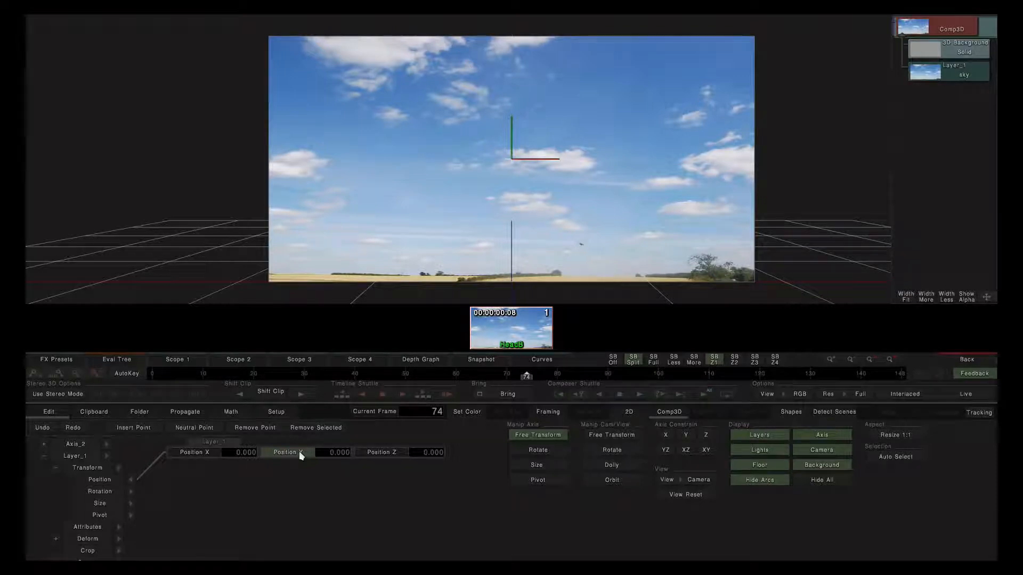
click(333, 457)
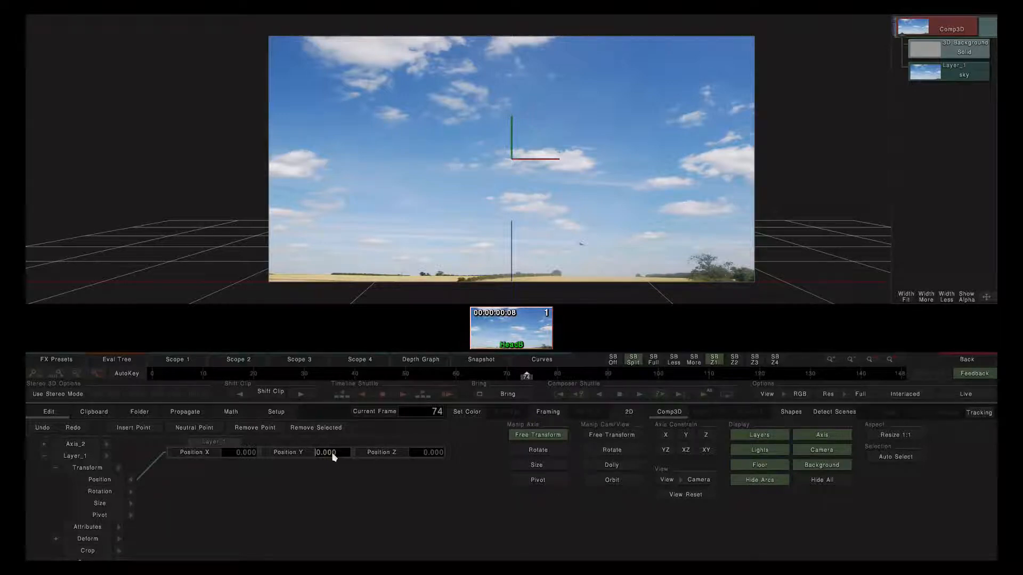
text(100)
key(Return)
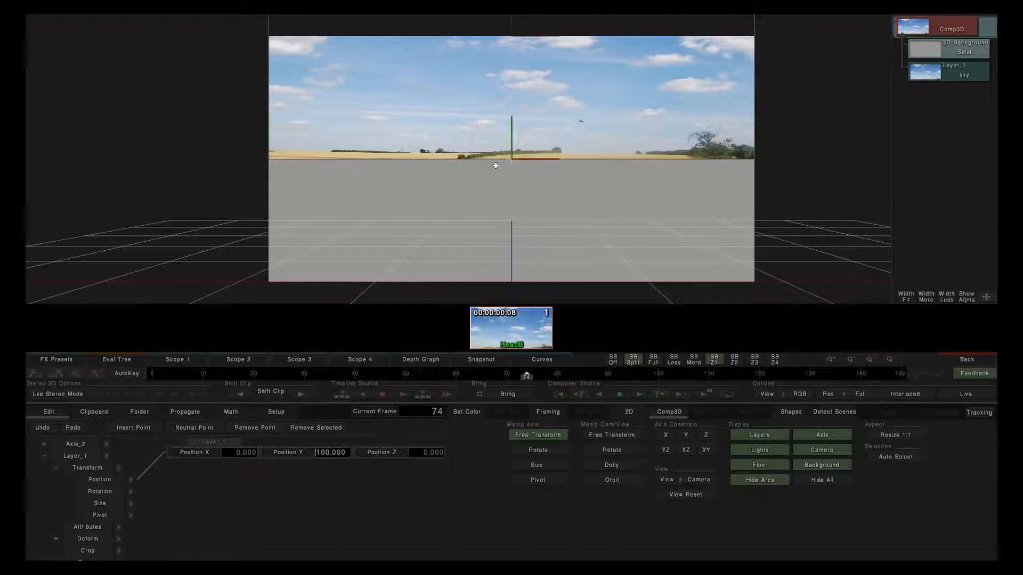
text(200)
key(Return)
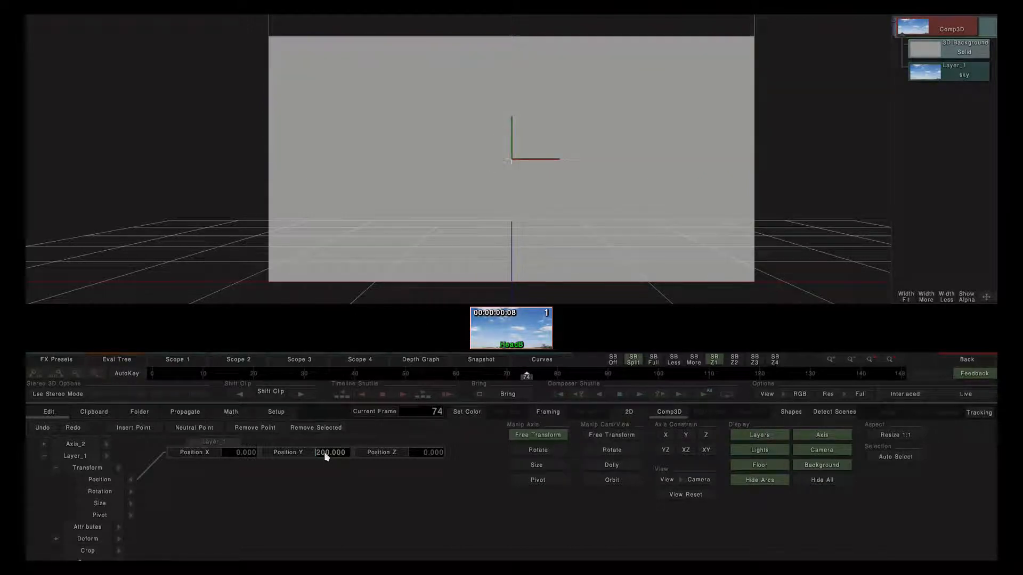
text(0)
key(Return)
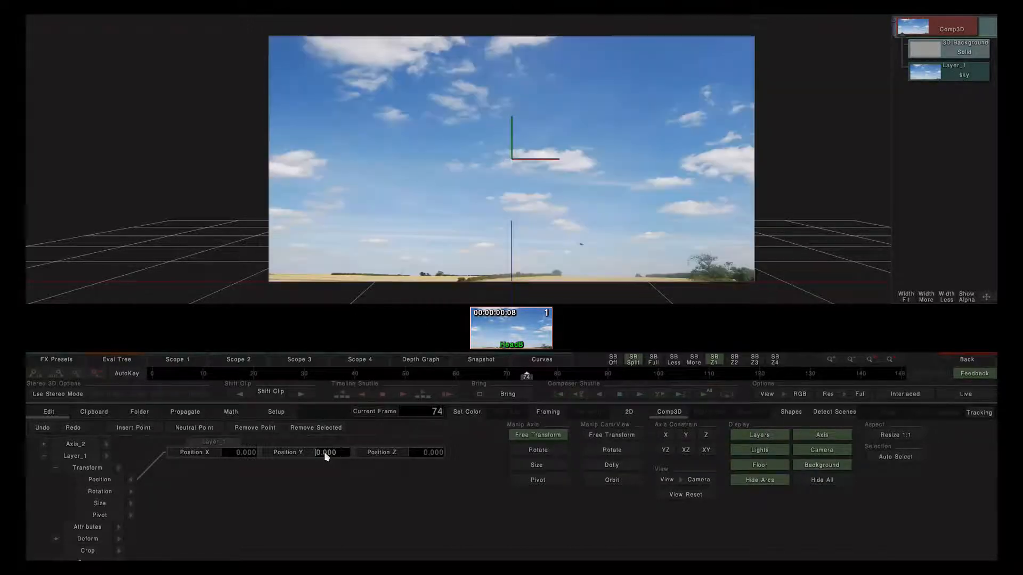
Step: Try Layer_1 at Position X 177 and 355.4, and reset that value to its default
click(235, 454)
text(177)
key(Return)
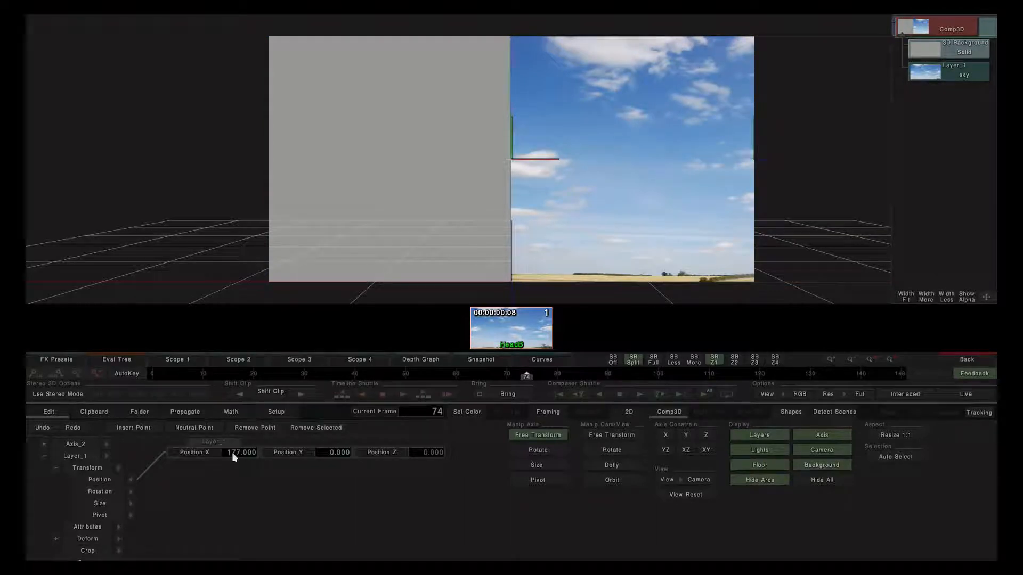
click(233, 456)
key(Delete)
key(Delete)
key(Delete)
text(355.4)
key(Return)
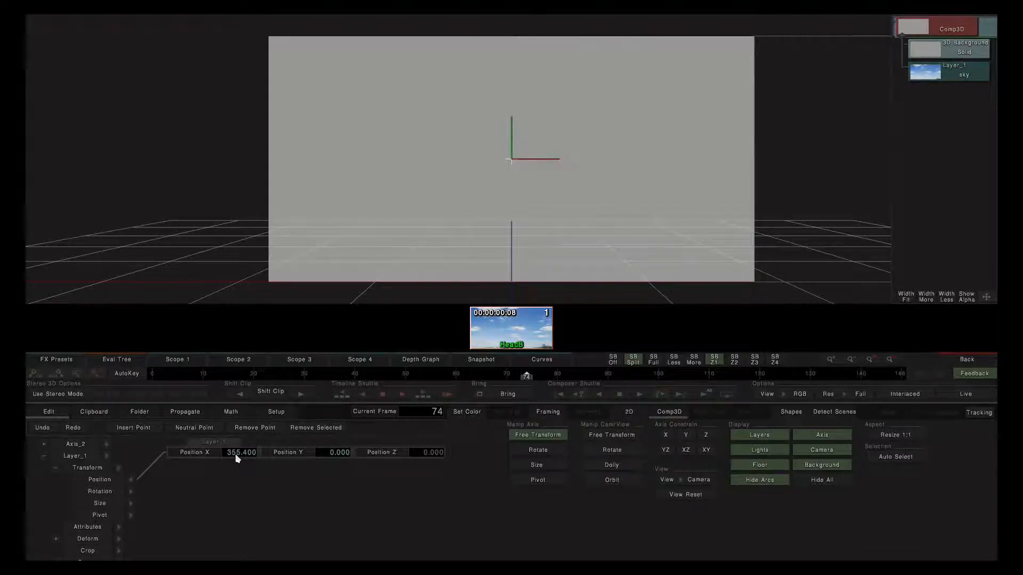
click(206, 453)
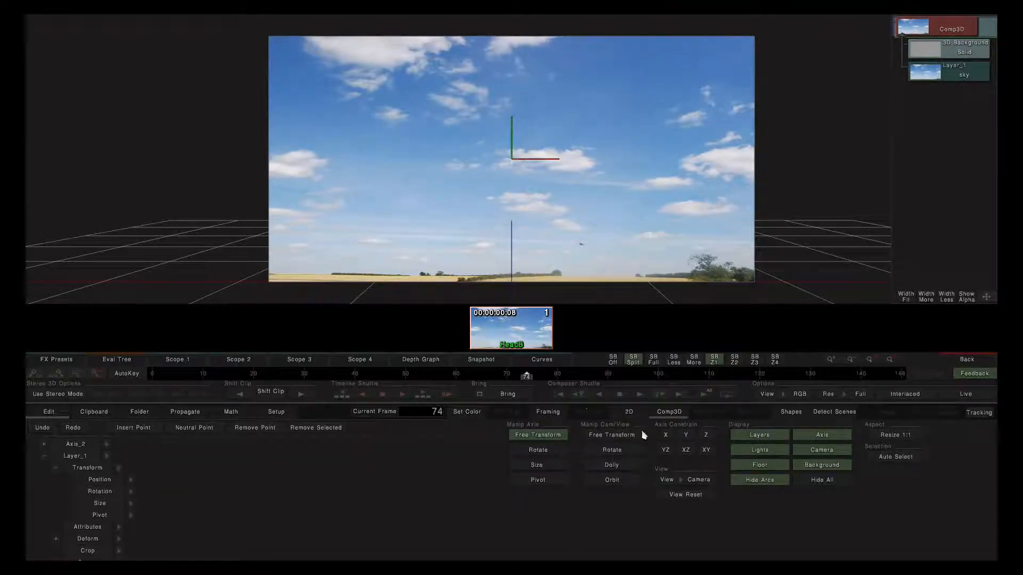
Step: Orbit the scene to an angled view and collapse Layer_1's parameter branches
click(613, 480)
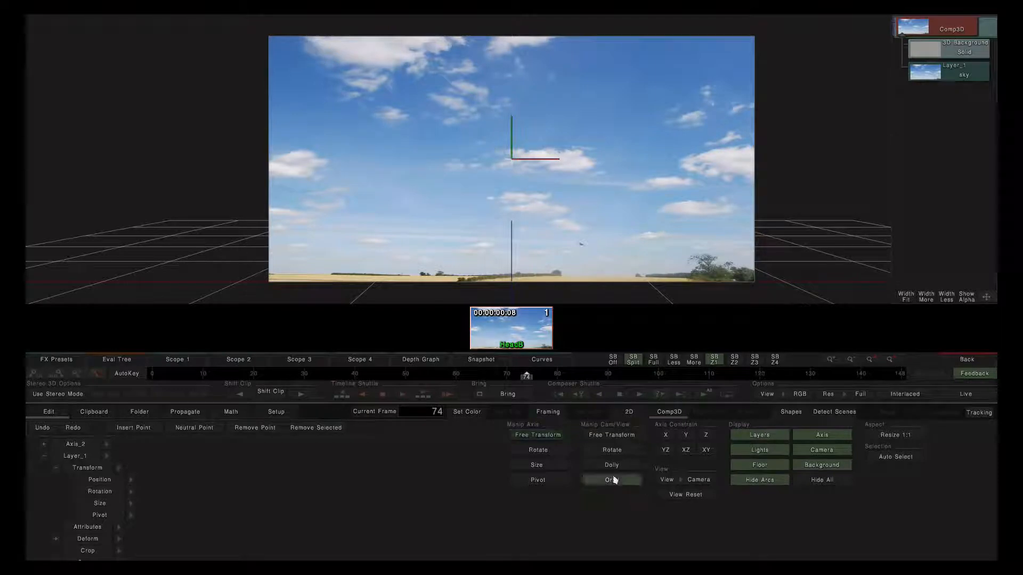
drag(581, 160, 639, 186)
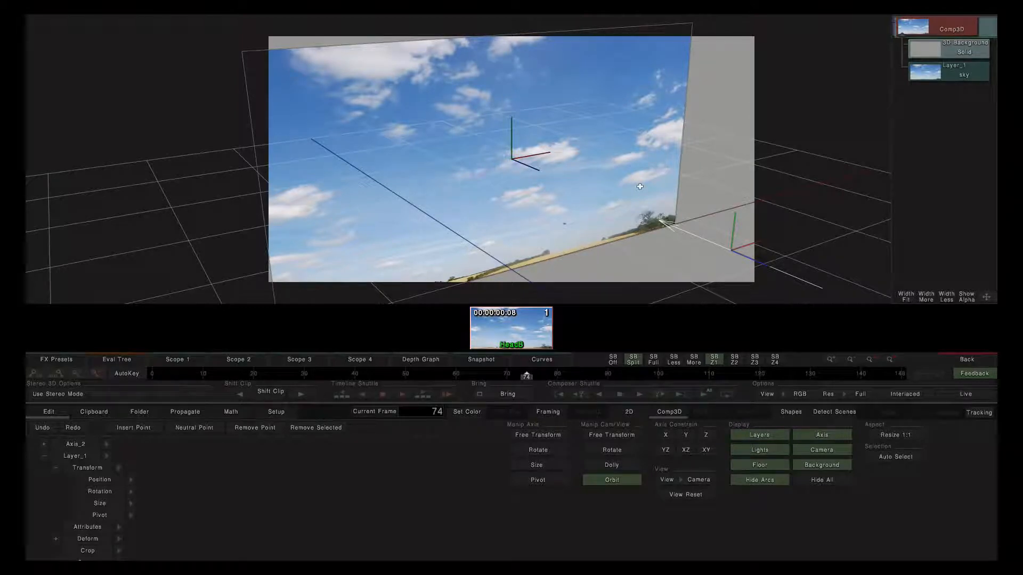
click(56, 469)
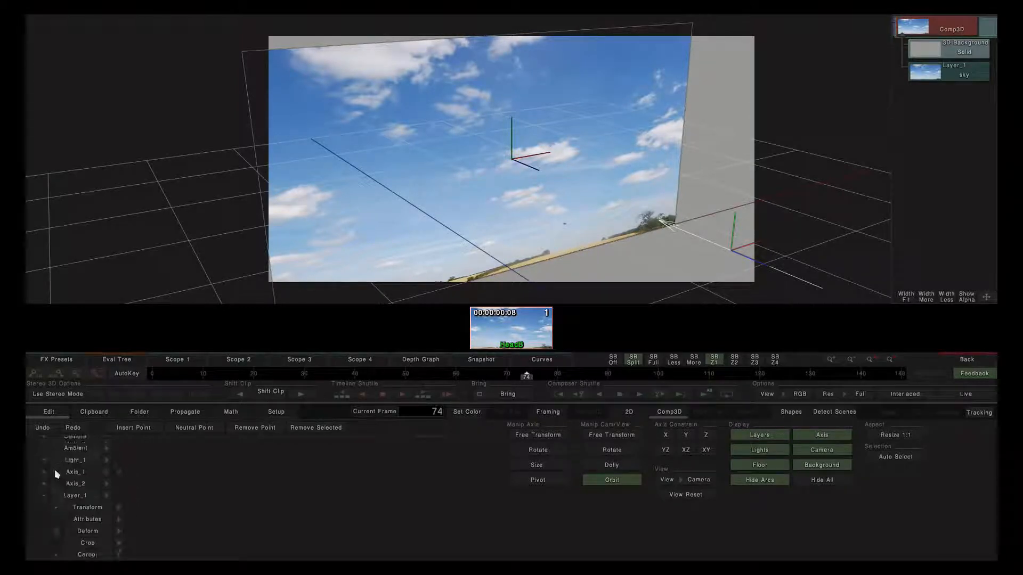
click(45, 497)
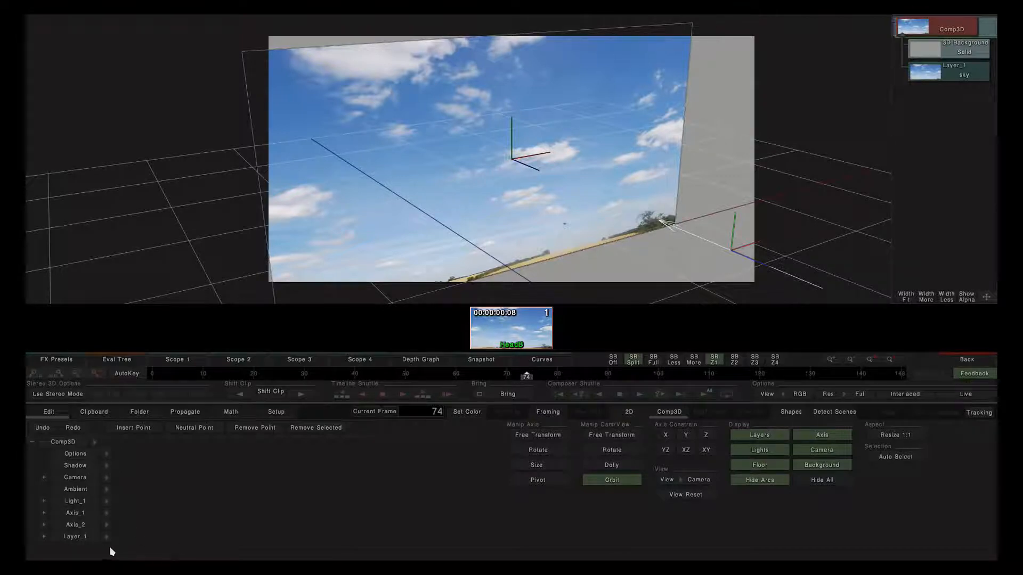
Step: Select Layer_1, leave Auto Select off, and move the layer slightly within the scene using Free Transform
click(82, 539)
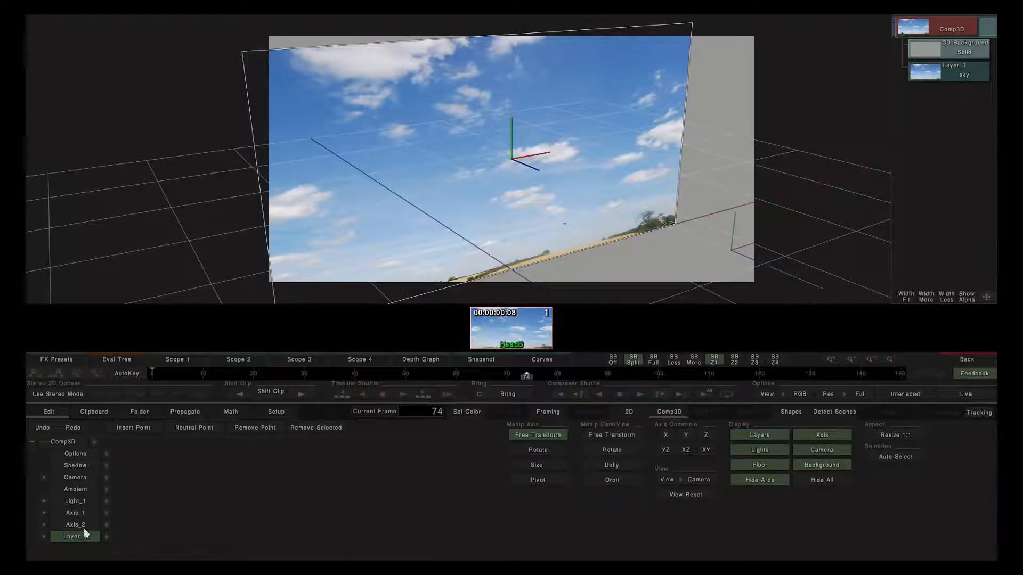
click(903, 458)
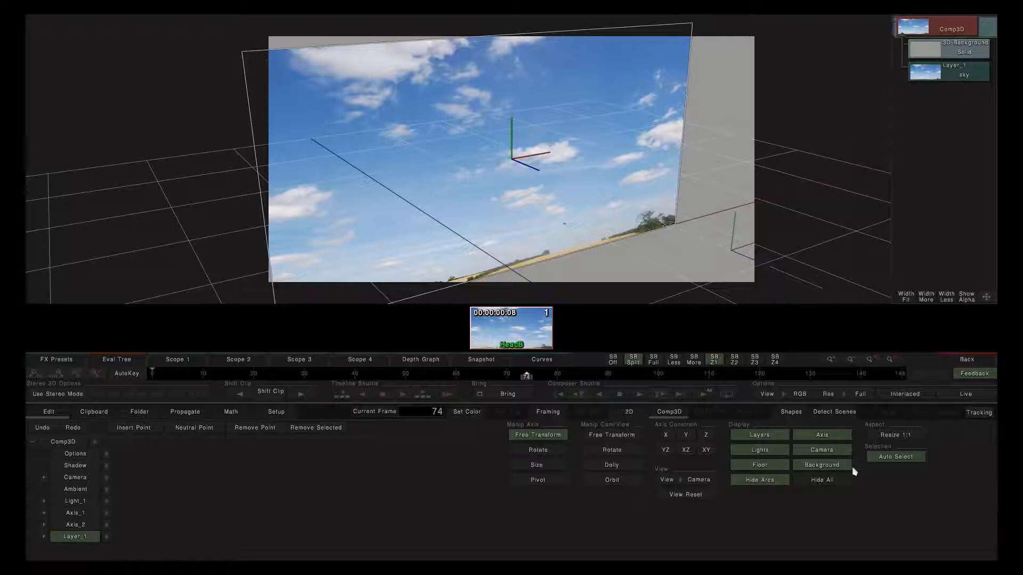
click(901, 457)
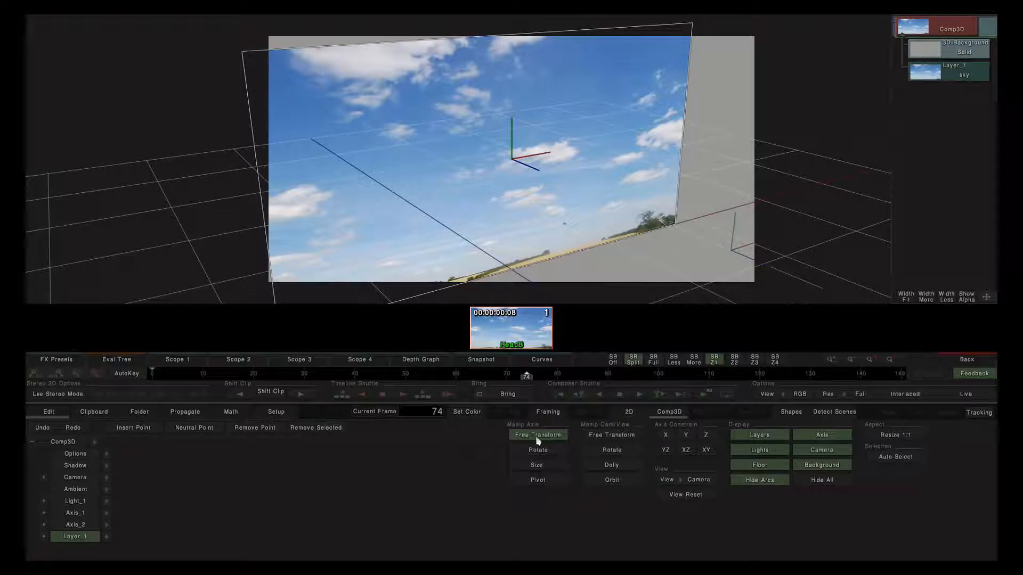
mouse_move(578, 144)
mouse_down()
mouse_move(598, 160)
mouse_move(551, 140)
mouse_move(559, 154)
mouse_move(535, 150)
mouse_move(543, 168)
mouse_move(527, 170)
mouse_move(554, 160)
mouse_move(582, 173)
mouse_move(557, 162)
mouse_move(589, 159)
mouse_move(586, 145)
mouse_up()
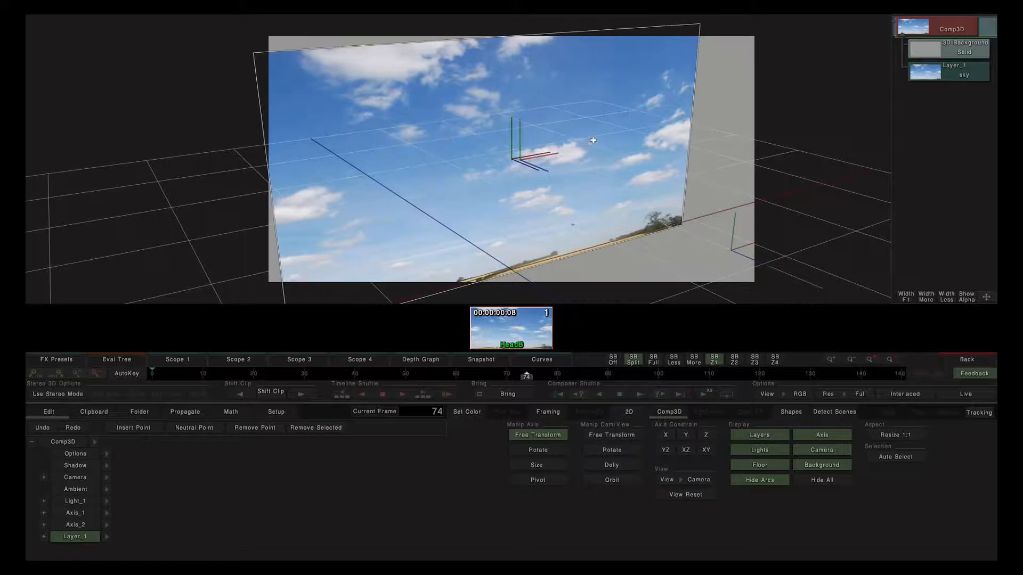
drag(605, 110, 655, 109)
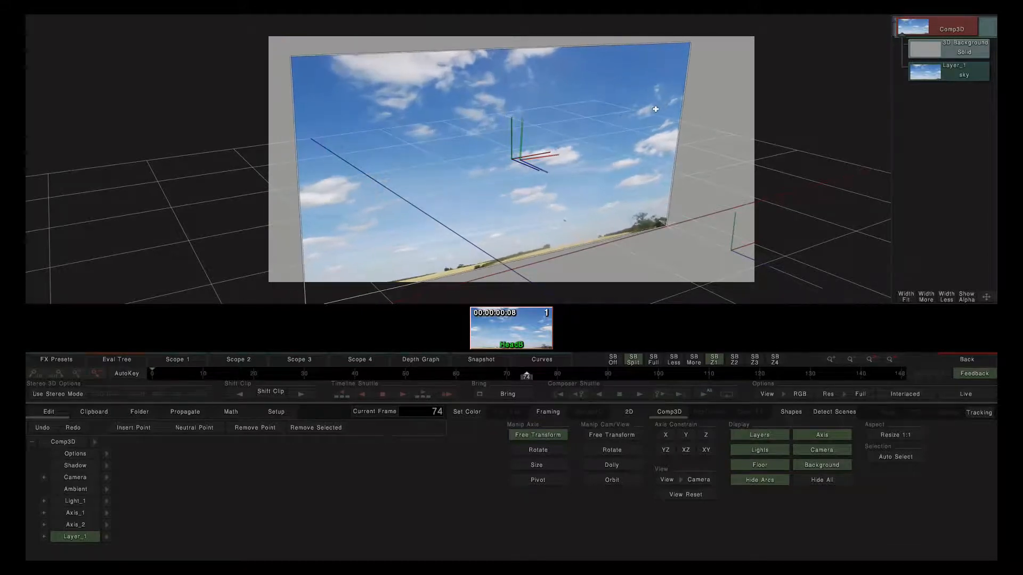
Step: Hide the scene axis and display the rotation arcs on the manipulators
click(825, 436)
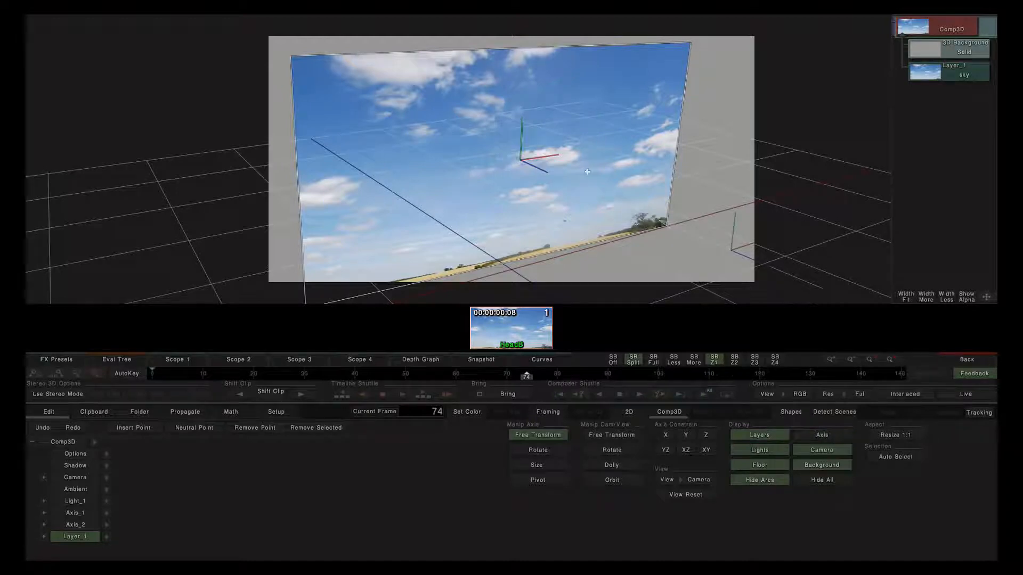
click(754, 481)
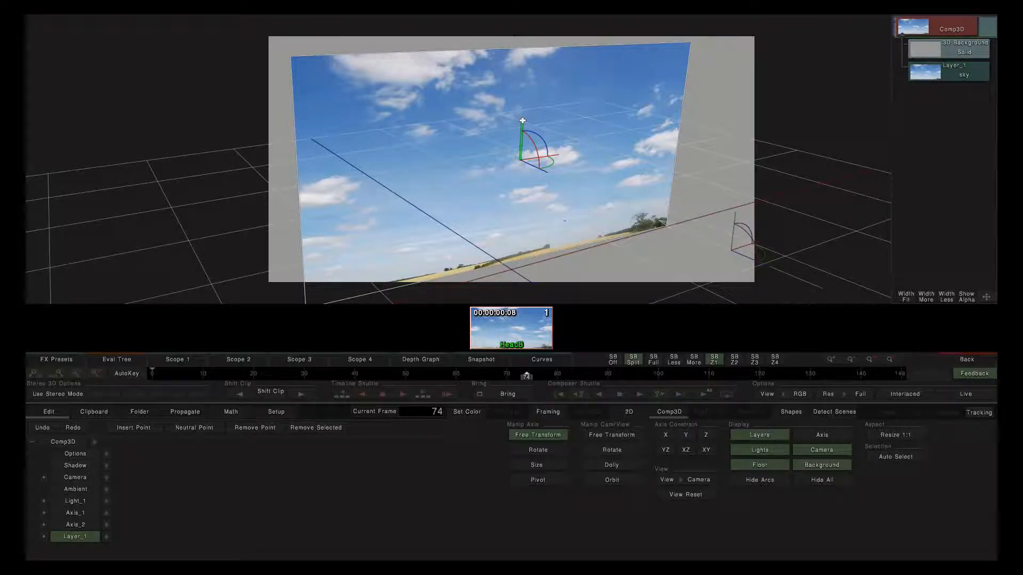
Step: Move Layer_1 slightly down along its Y axis handle and rotate it slightly about Z with the blue arc
drag(523, 121, 603, 131)
click(541, 452)
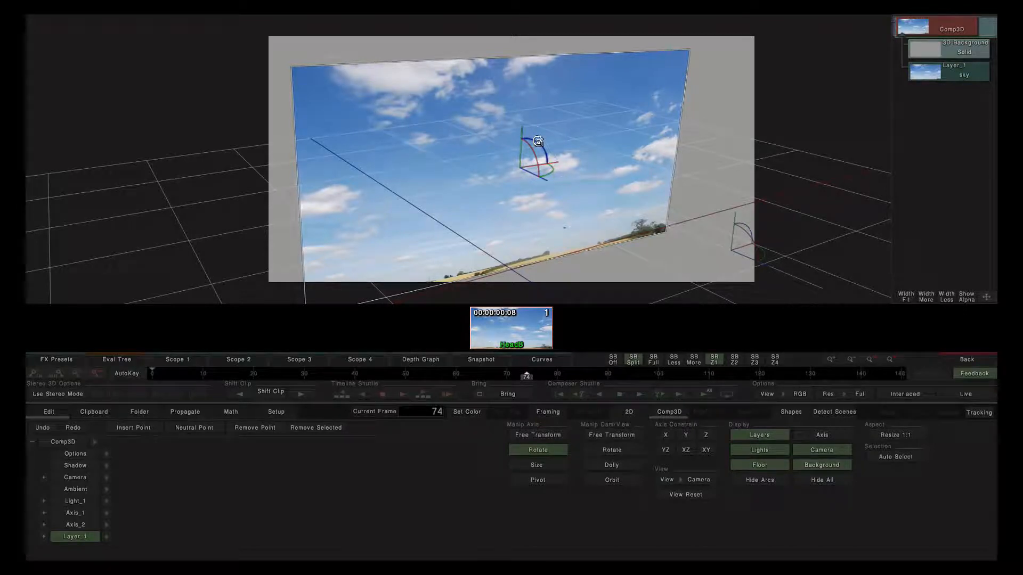
drag(535, 145, 555, 121)
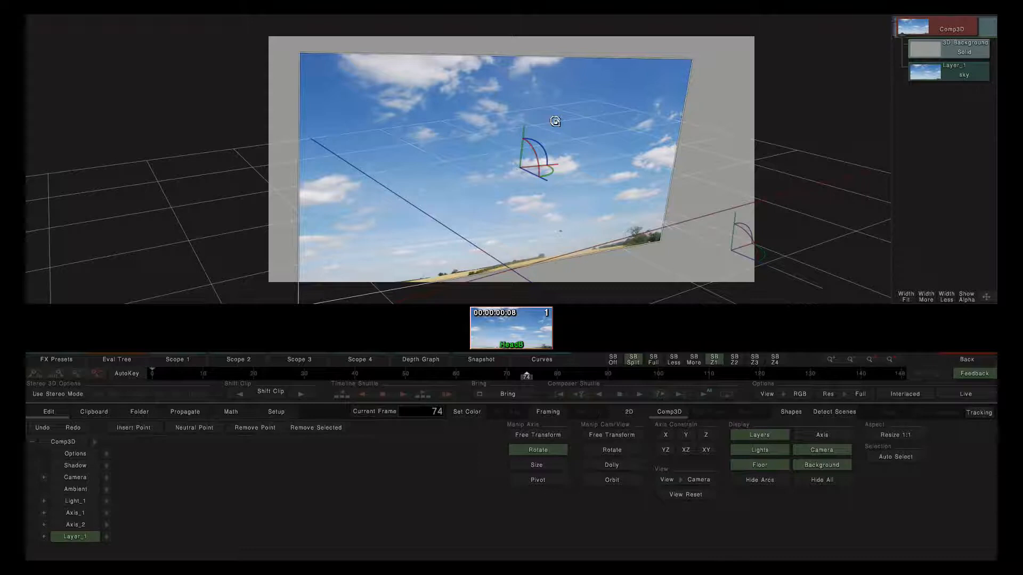
Step: Move Layer_1 with Free Transform constrained first to X and then to the YZ plane, and clear the constraint
click(548, 436)
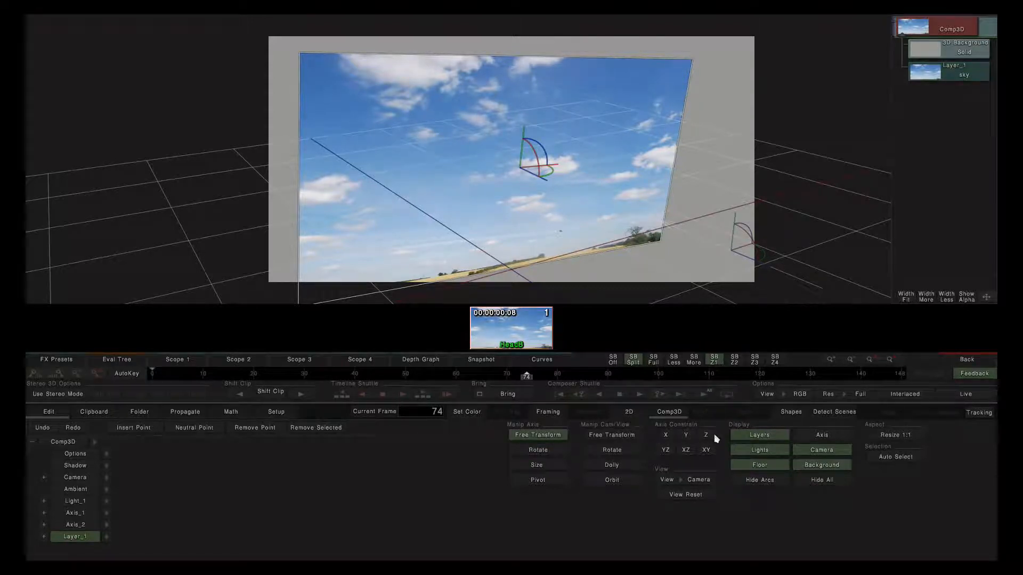
click(667, 439)
drag(568, 153, 591, 182)
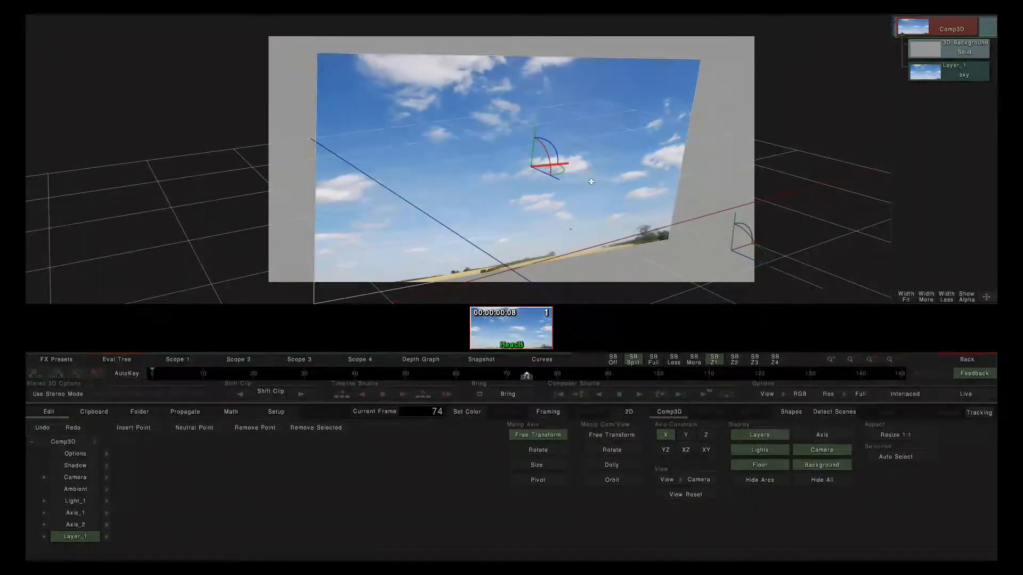
click(666, 453)
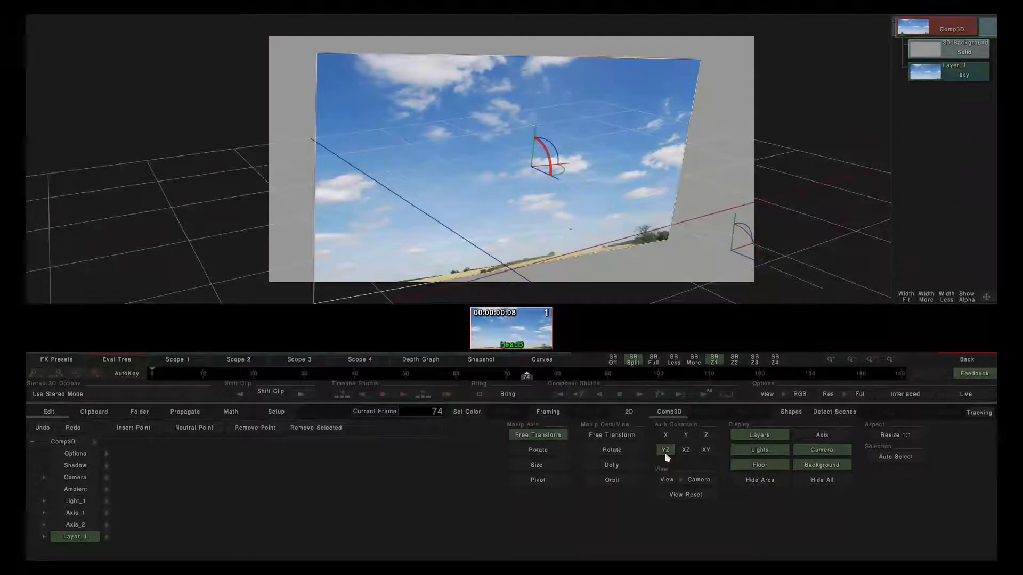
mouse_move(616, 162)
mouse_down()
mouse_move(600, 152)
mouse_move(629, 165)
mouse_up()
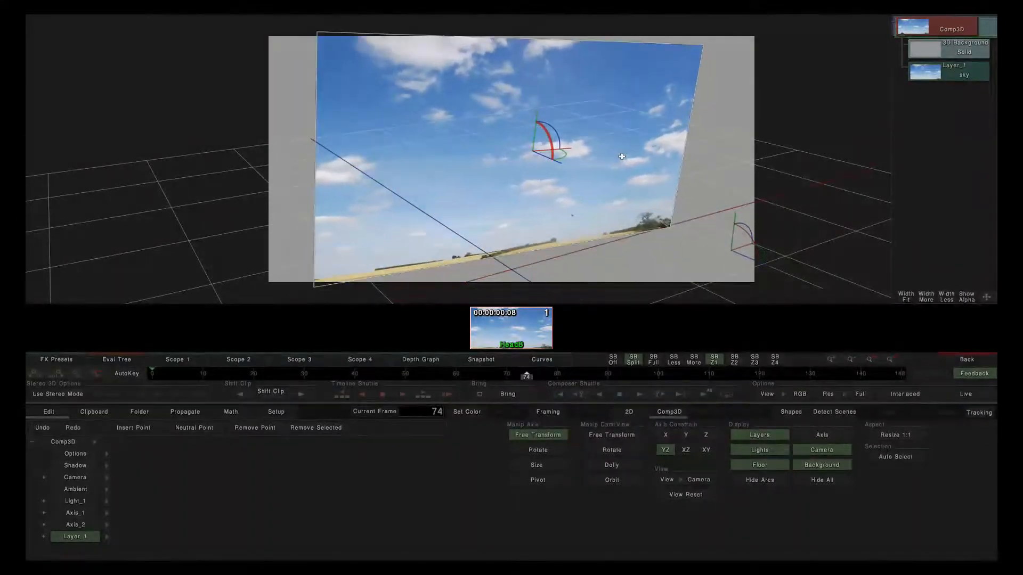
click(665, 450)
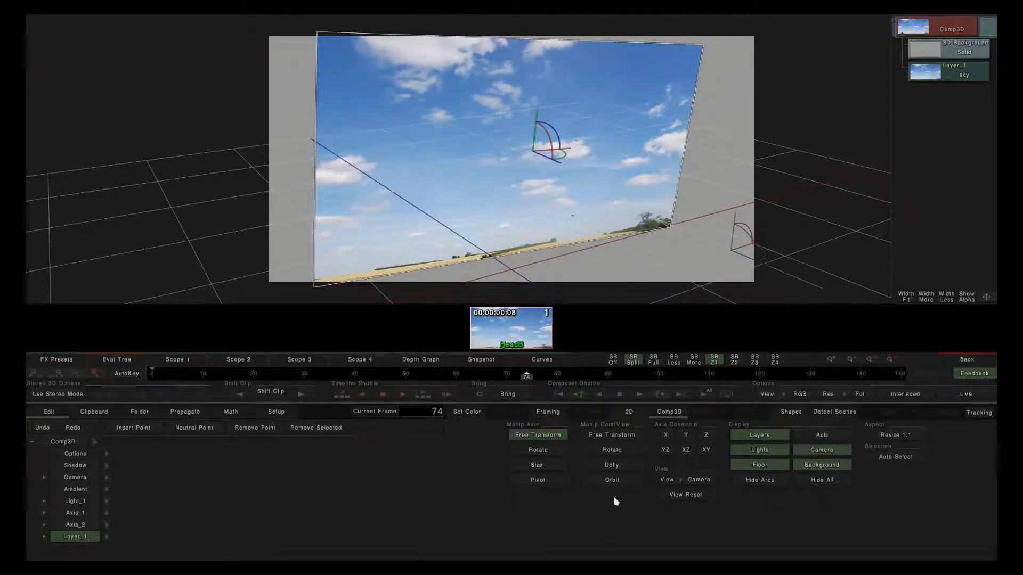
Step: Reset the scene view and Layer_1's transform
click(677, 496)
click(121, 538)
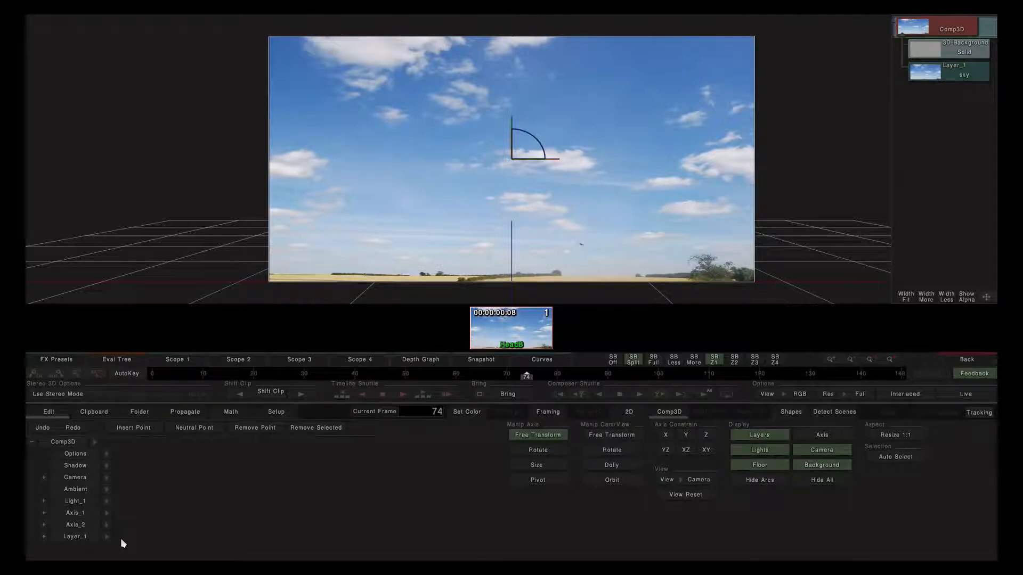
Step: Show all of Layer_1's parameters and rotate it in the front view to a Rotation Z of about -14
click(538, 451)
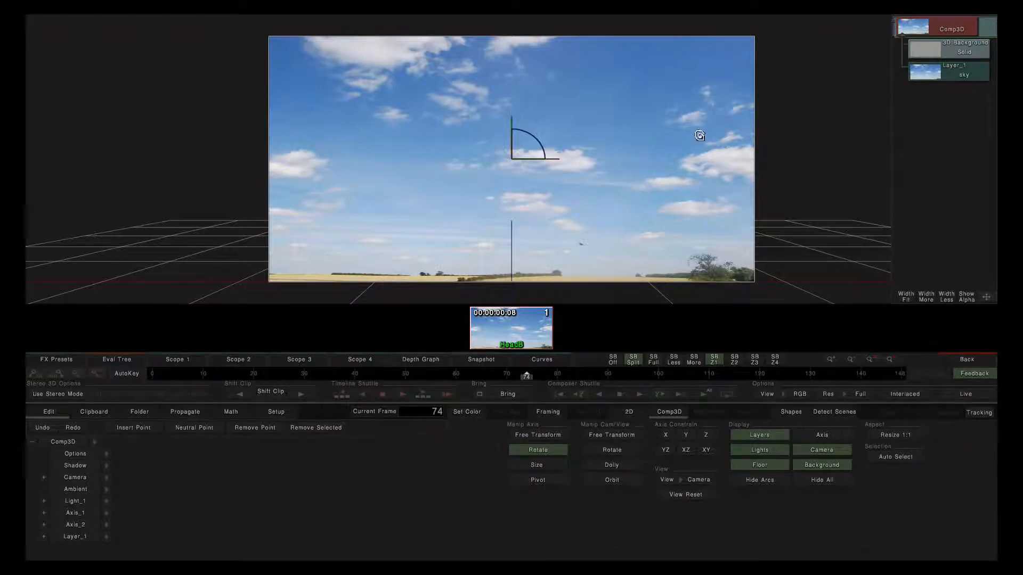
click(109, 538)
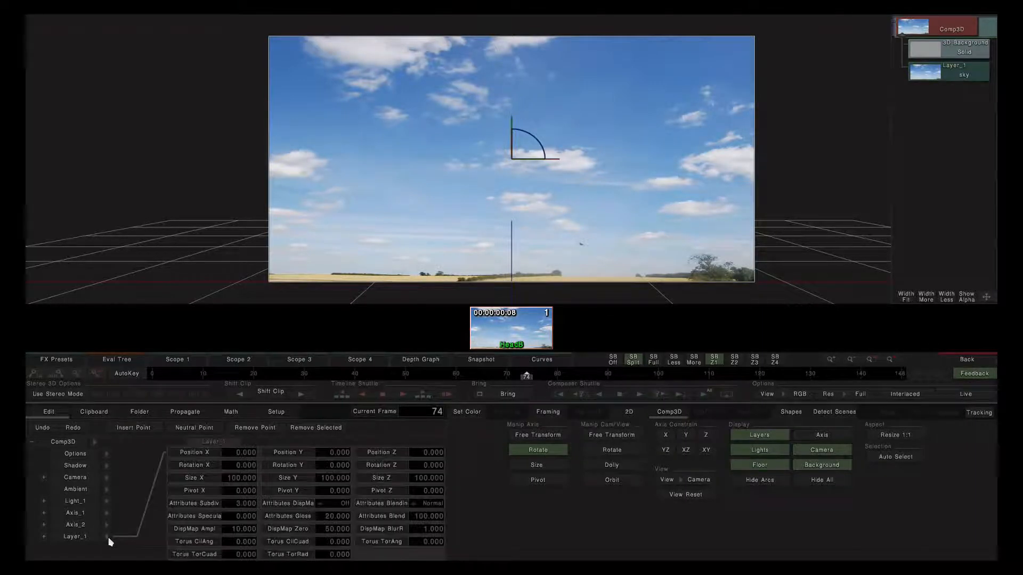
drag(683, 97, 669, 187)
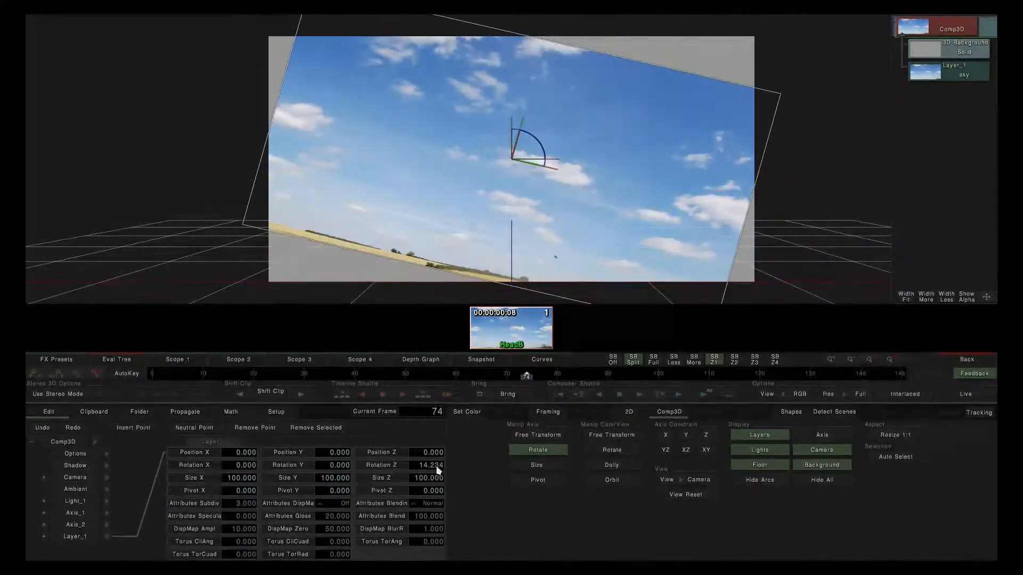
drag(629, 250, 657, 338)
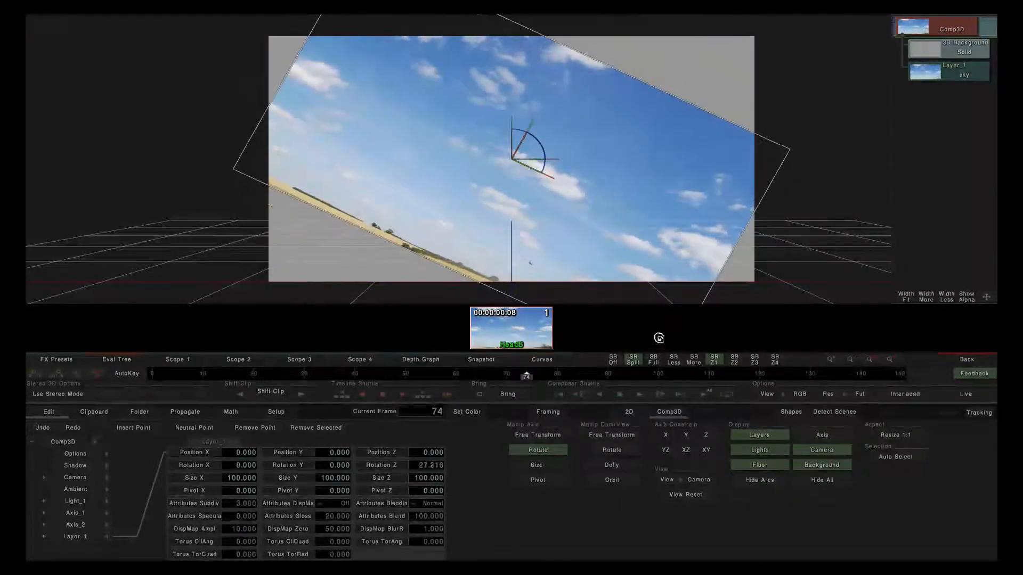
drag(650, 224, 659, 221)
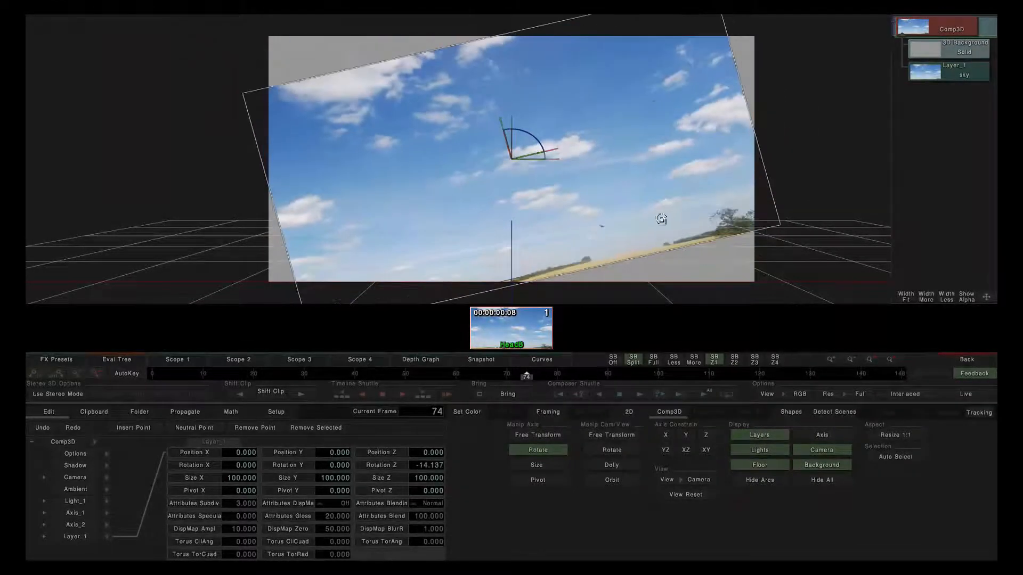
Step: Orbit to an angled view and freely rotate Layer_1 to about 2.65 in X, 3.2 in Y and -19 in Z
click(613, 480)
drag(638, 151, 677, 195)
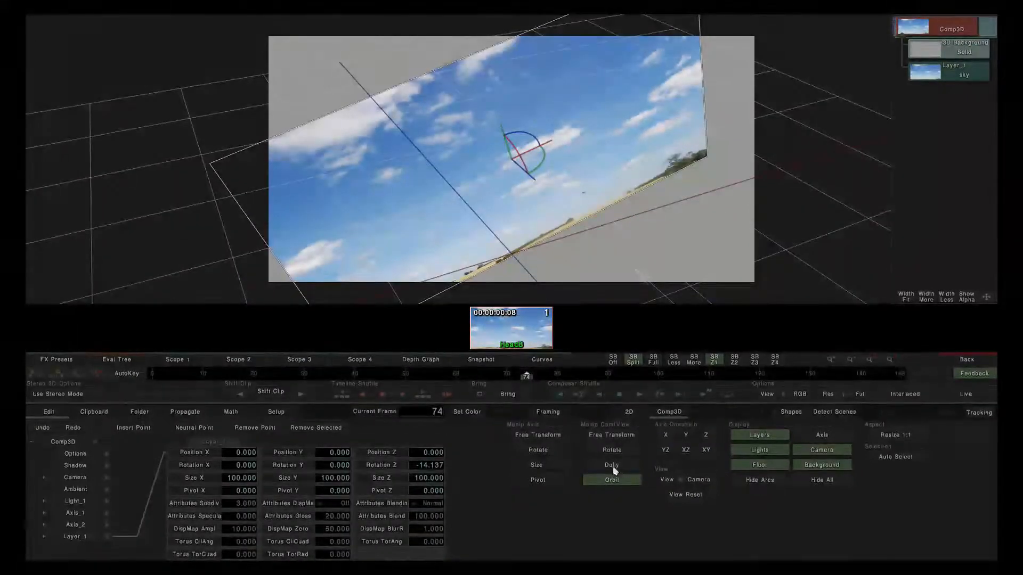
click(537, 451)
drag(682, 118, 671, 114)
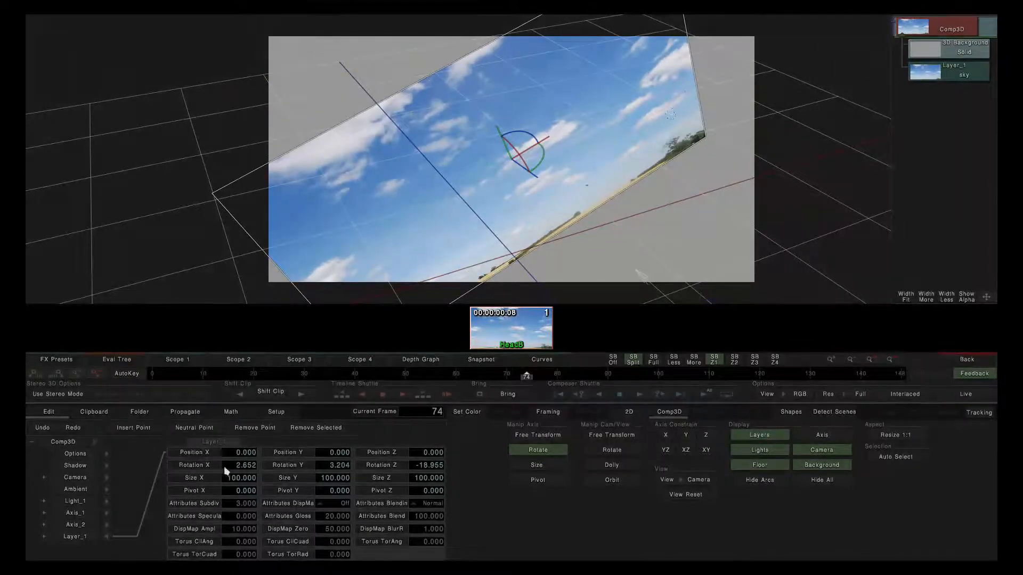
Step: Freely rotate Layer_1 to about -4.8 in X, -7.6 in Y and -4.2 in Z
drag(631, 106, 661, 98)
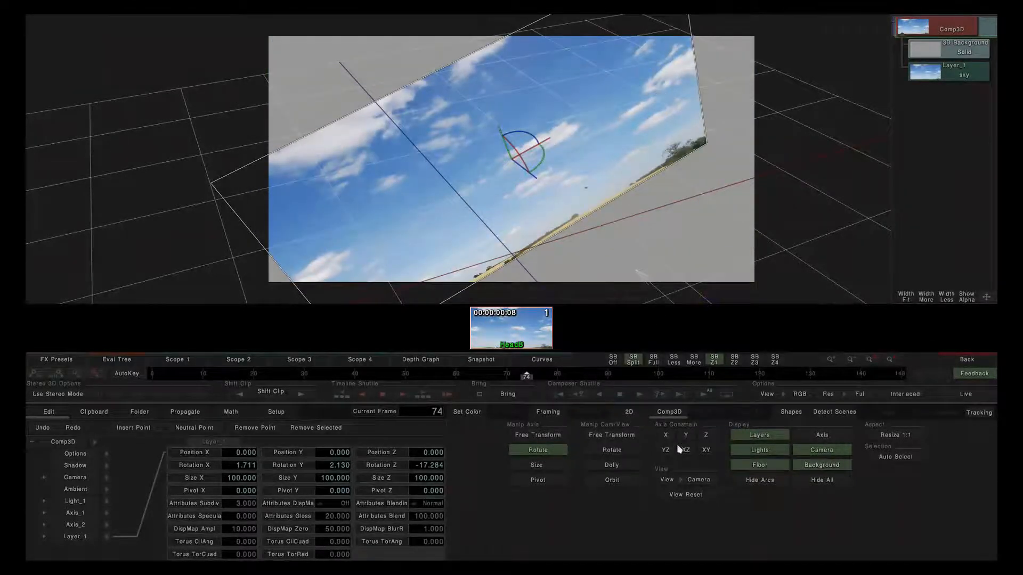
drag(619, 95, 504, 203)
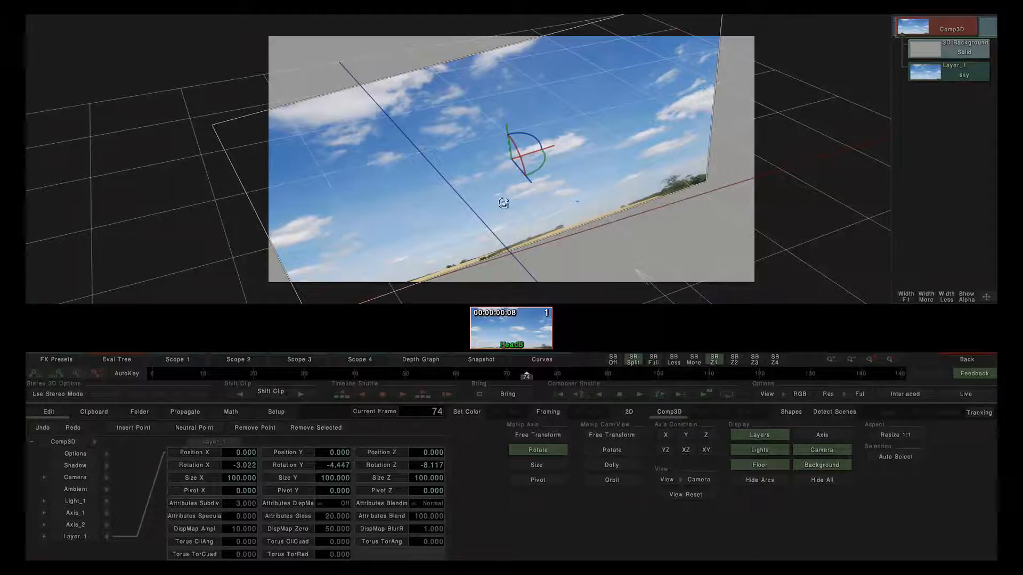
drag(666, 129, 667, 90)
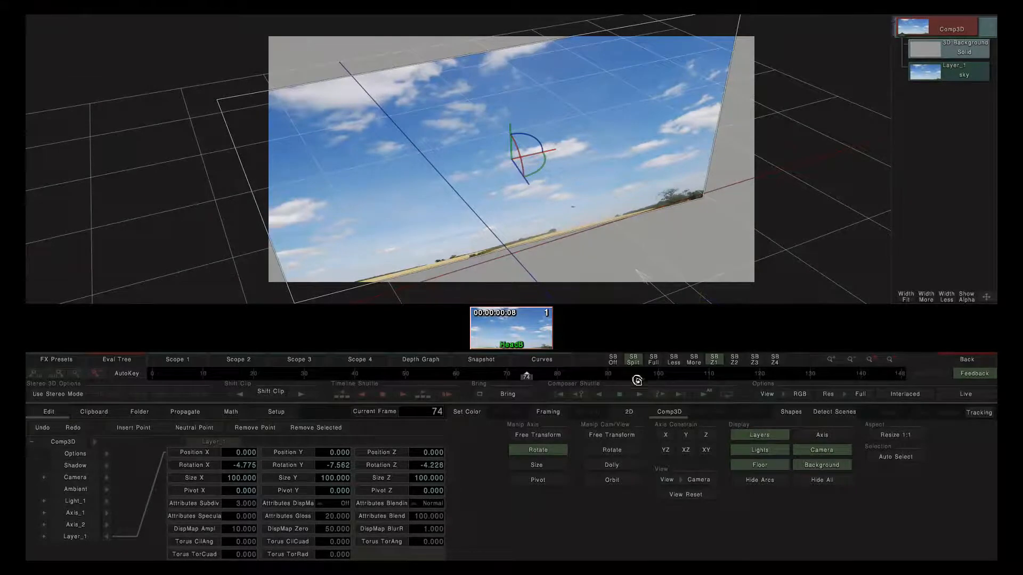
Step: Rotate Layer_1 constrained to the Z axis to a Rotation Z of about -360.3, and clear the constraint
click(706, 435)
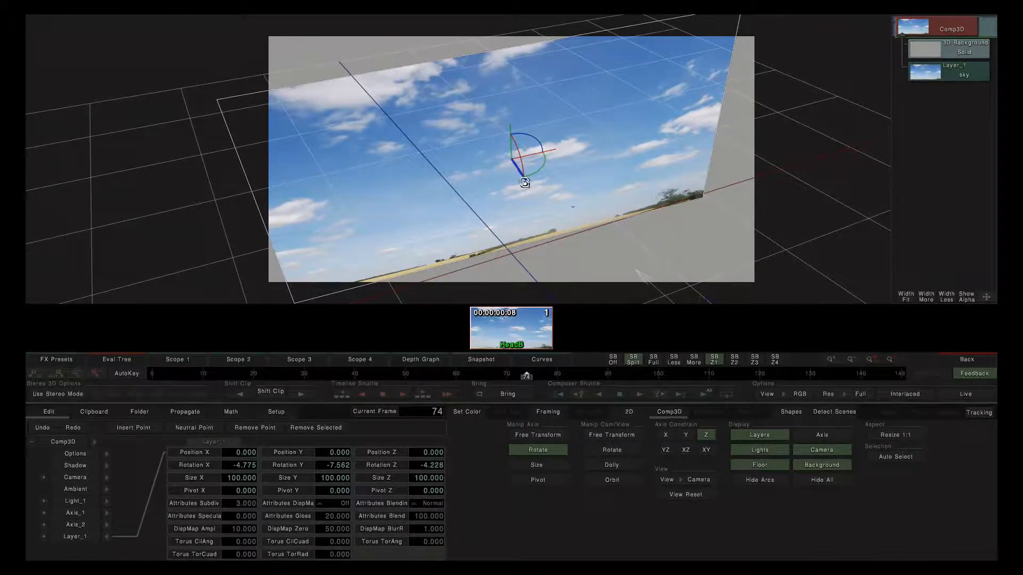
drag(652, 90, 618, 193)
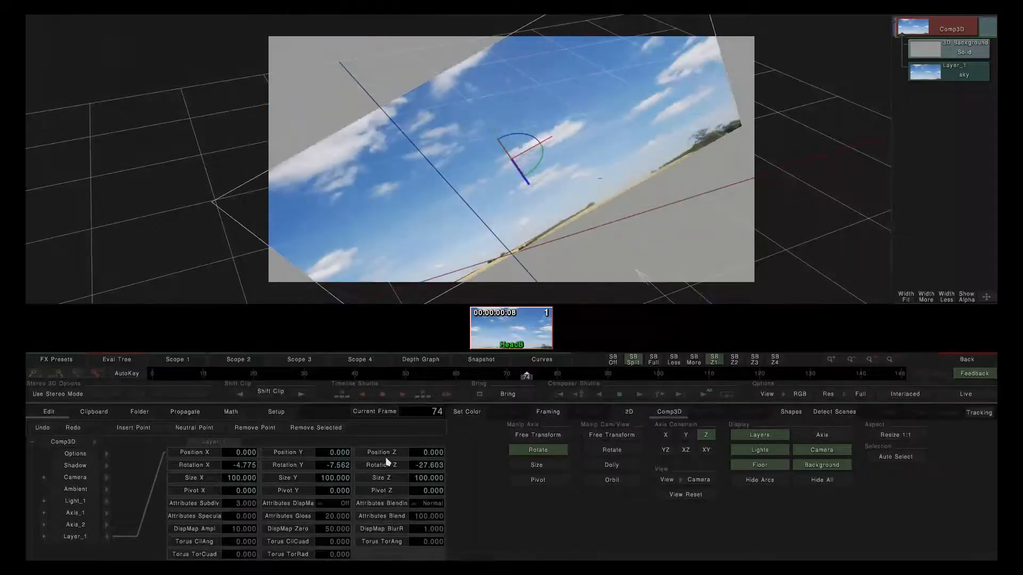
drag(644, 75, 584, 84)
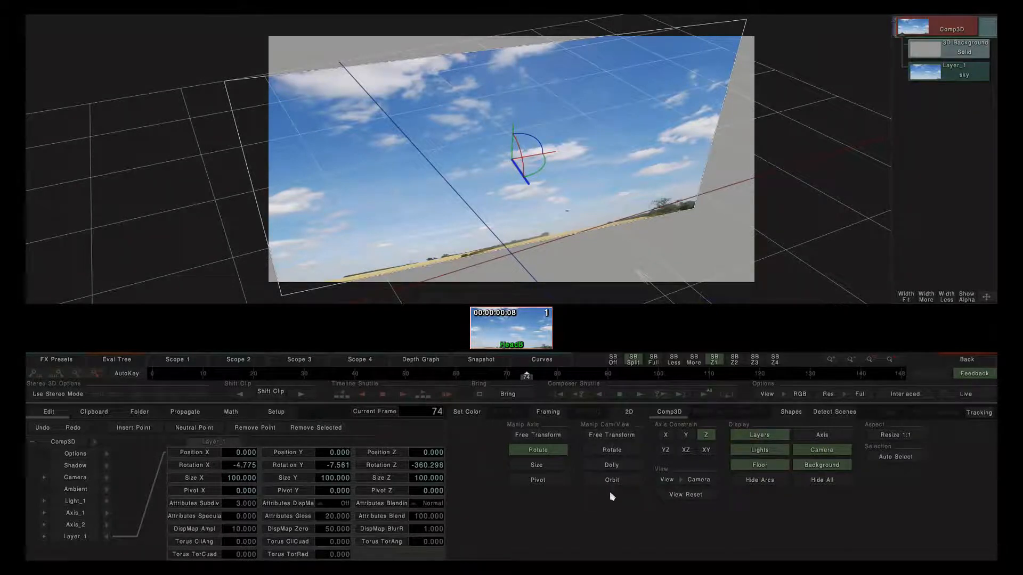
click(706, 437)
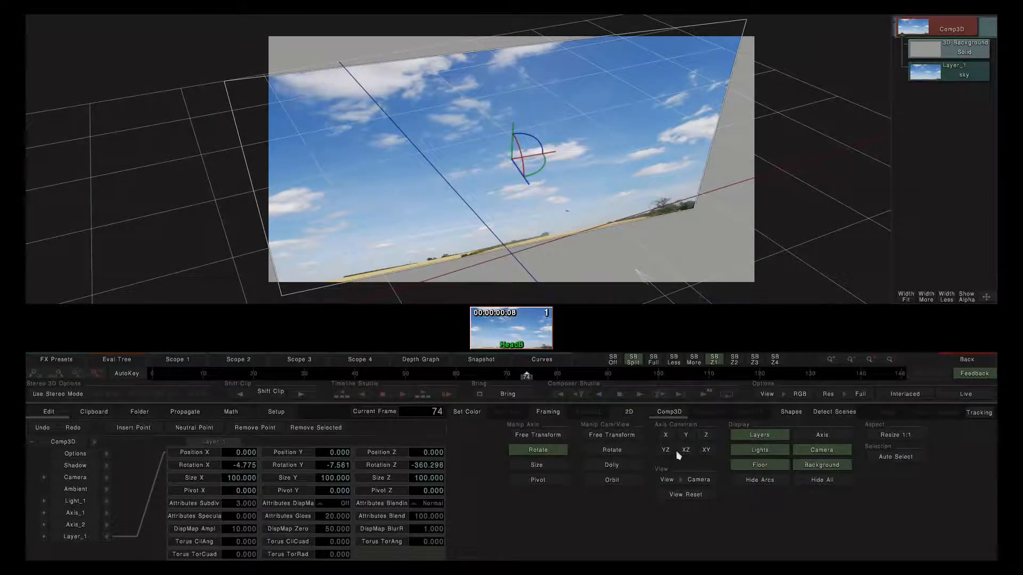
Step: Look at the scene from the Top view, far enough out to include the whole floor grid and camera
click(699, 480)
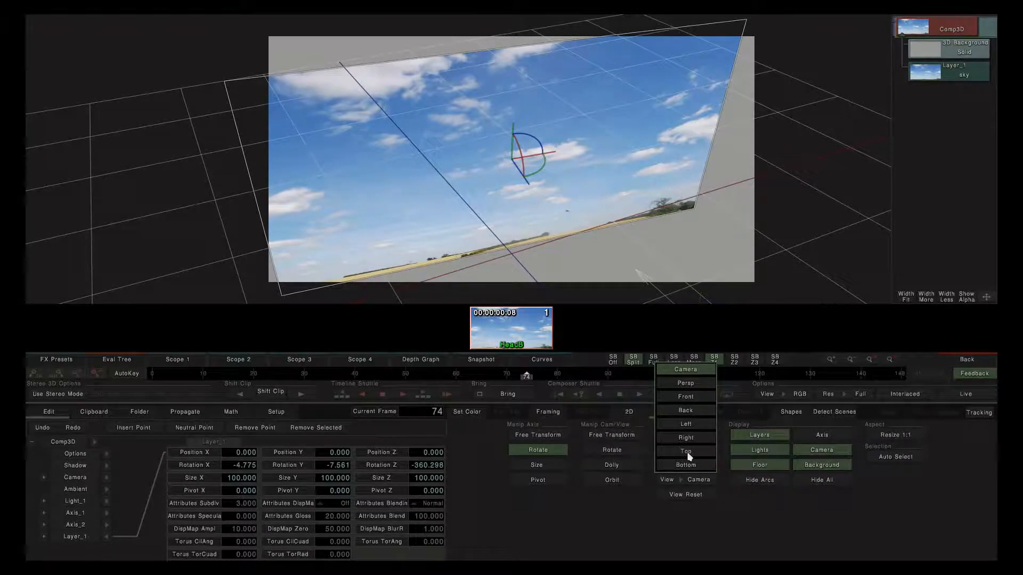
click(689, 456)
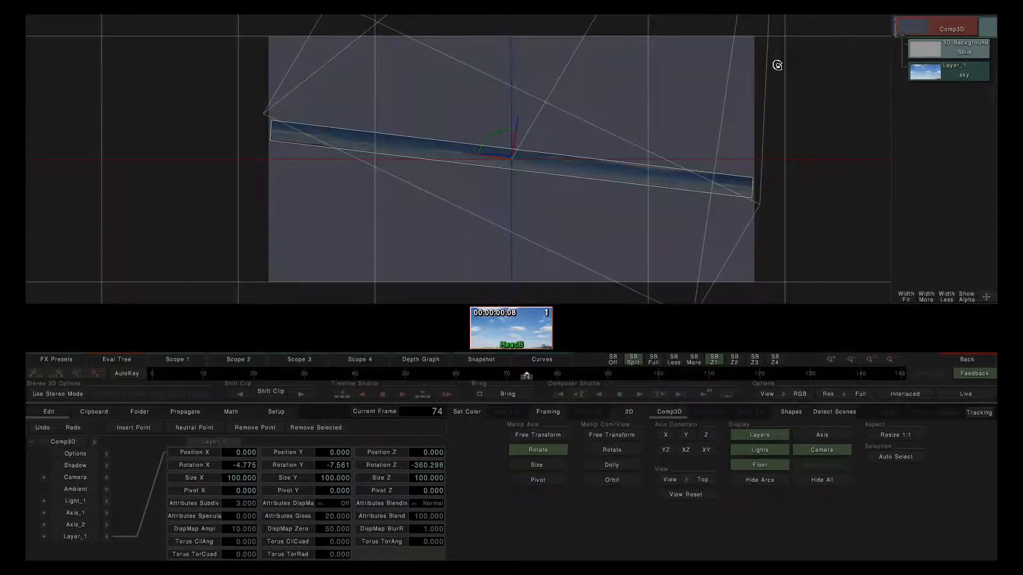
scroll(791, 53, down, 3)
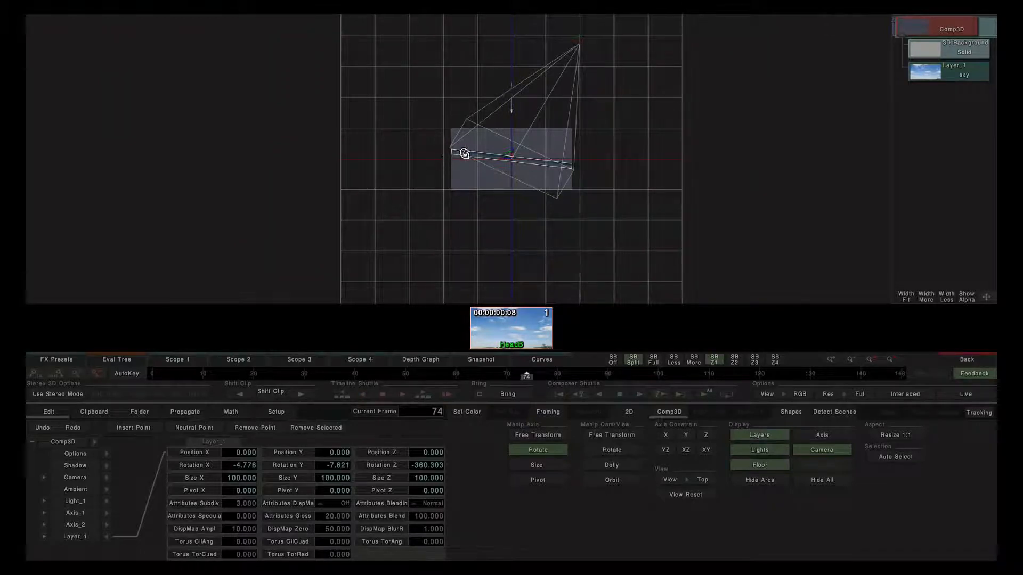
Step: Switch to Free Transform, toggle the Lights and Floor displays off and on, and enable Hide Arcs
click(548, 432)
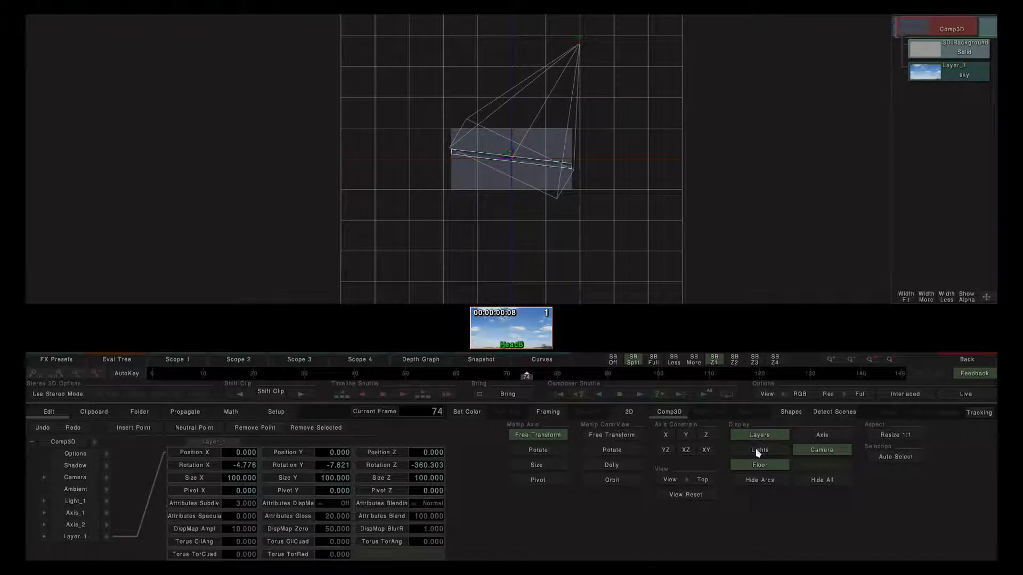
click(758, 465)
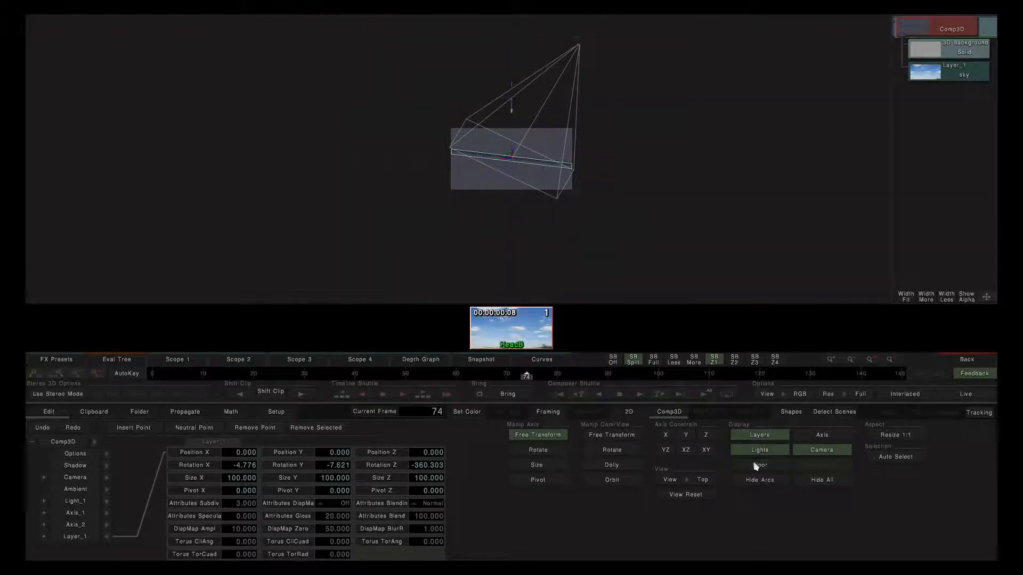
click(753, 464)
click(752, 480)
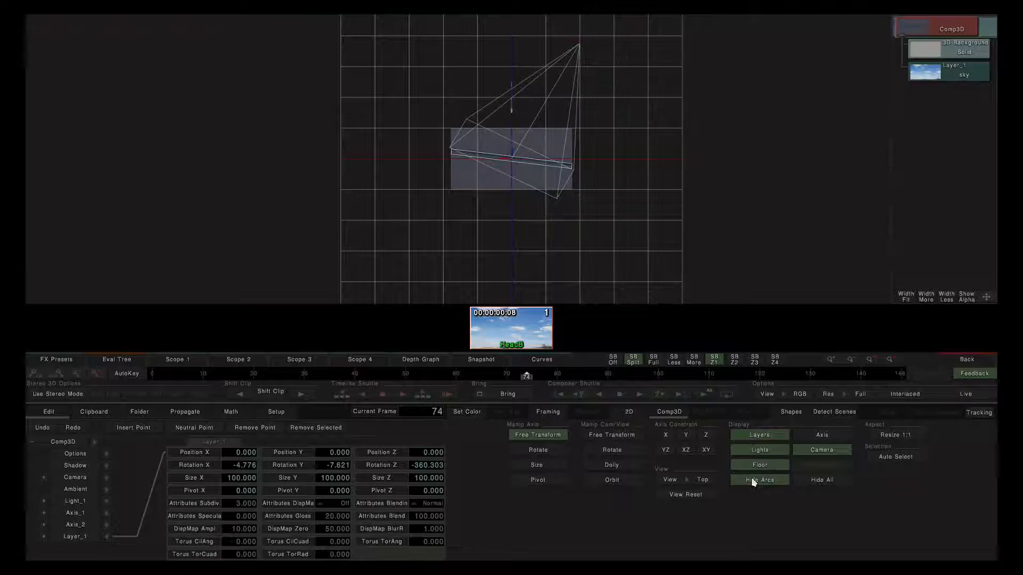
Step: Toggle Hide All on and off, and switch the Layers outline display off and back on
click(807, 480)
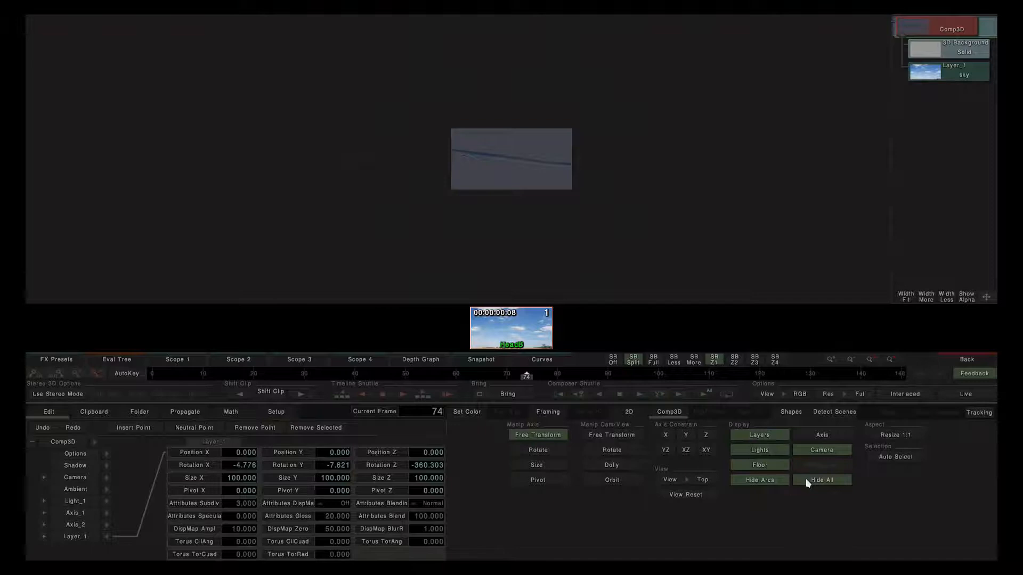
click(805, 479)
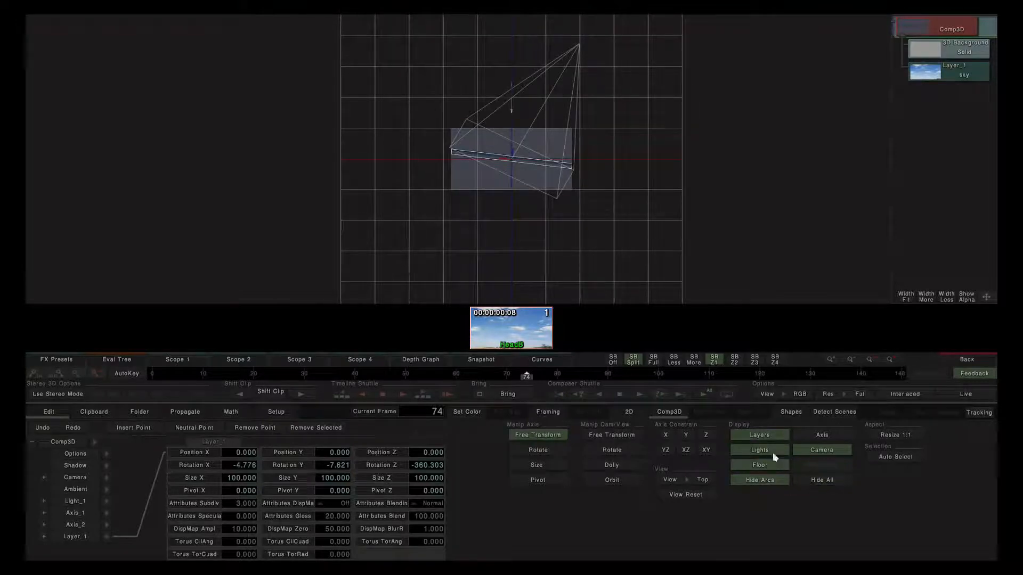
click(765, 436)
click(752, 433)
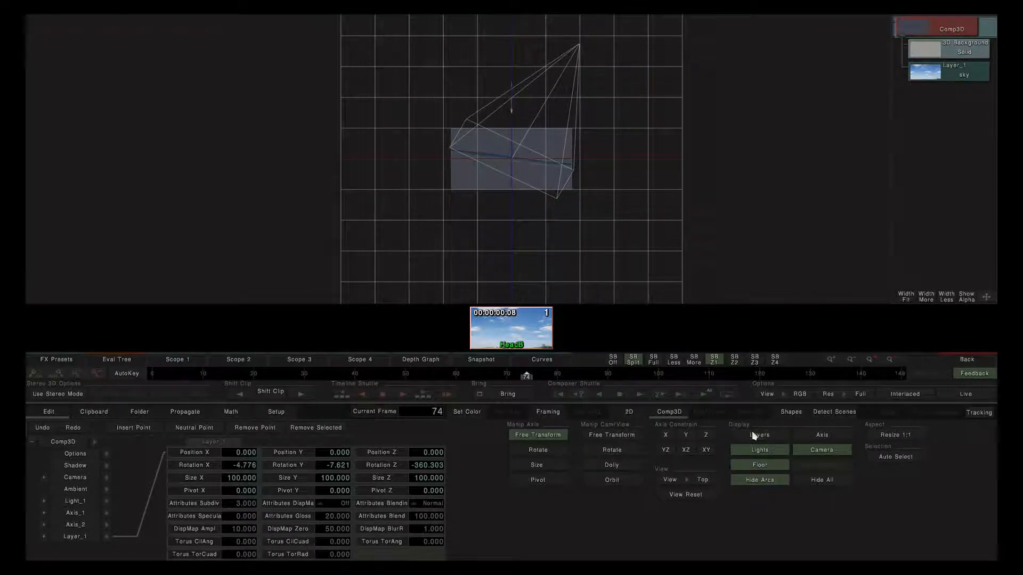
click(753, 430)
Step: Return to the Camera view and reset both the scene view and the viewer zoom
click(703, 479)
click(682, 373)
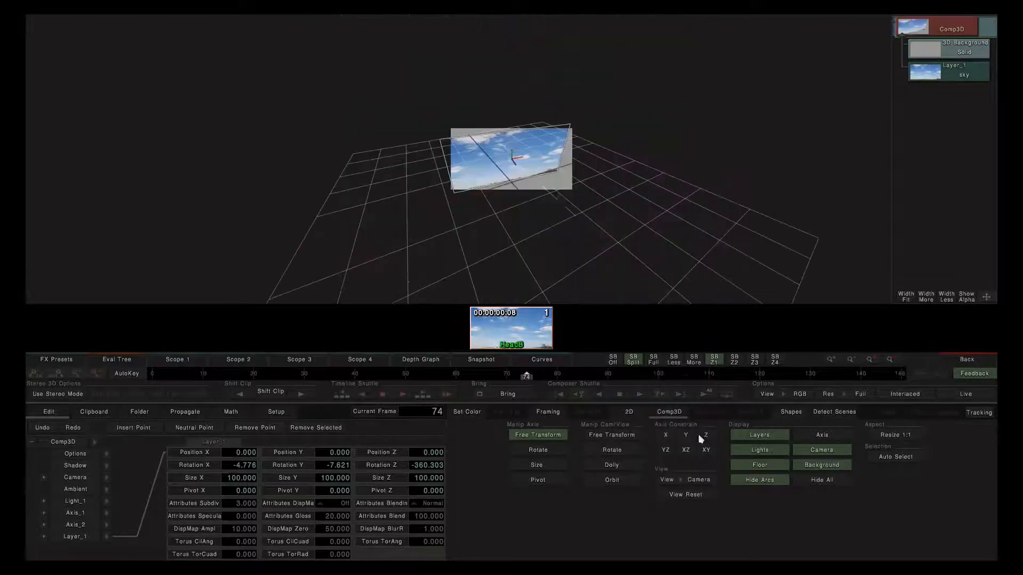
click(687, 498)
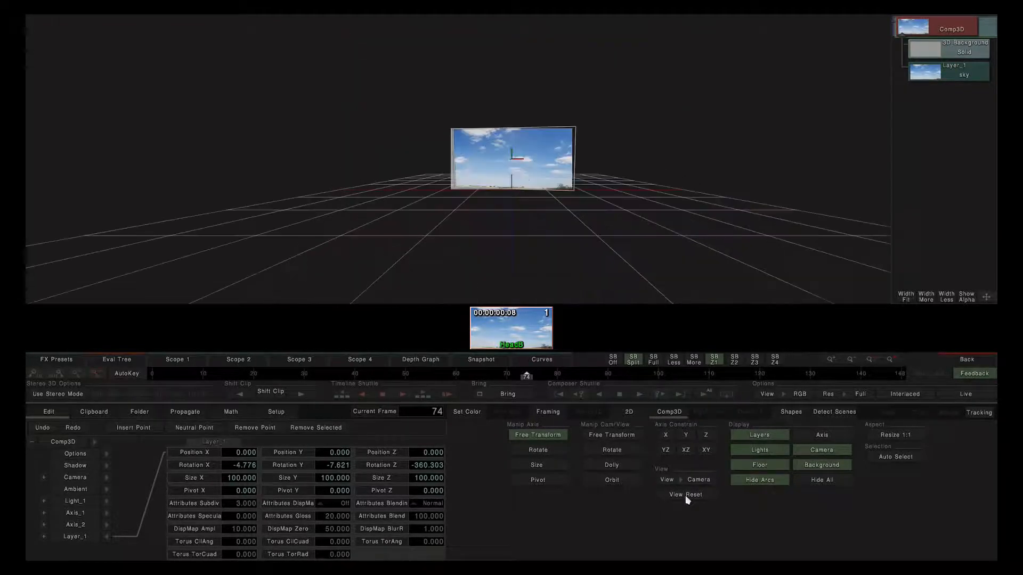
click(888, 359)
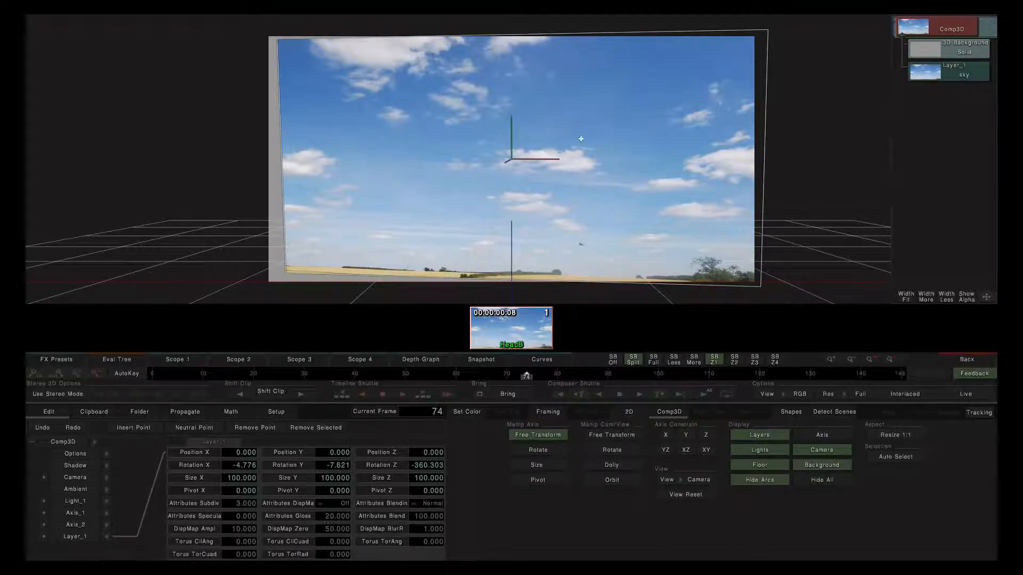
Step: Reset all of Layer_1's parameters to their defaults and close its parameter display
click(73, 537)
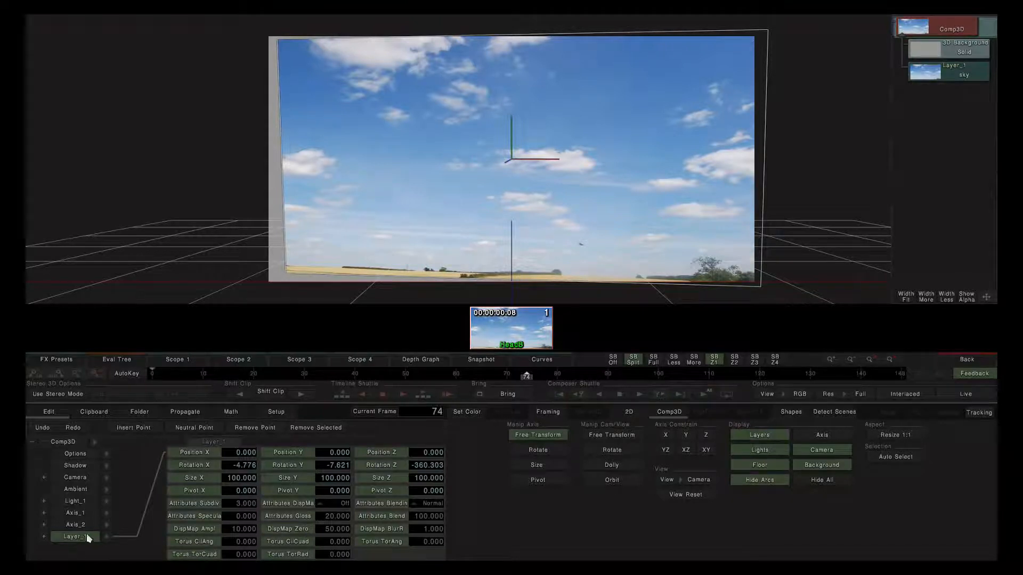
key(ctrl+z)
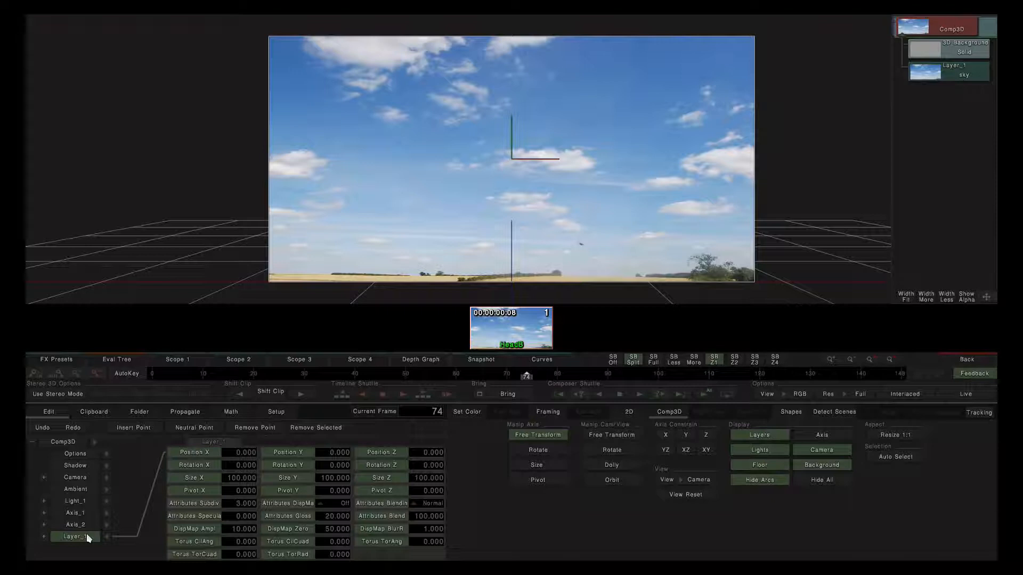
click(108, 537)
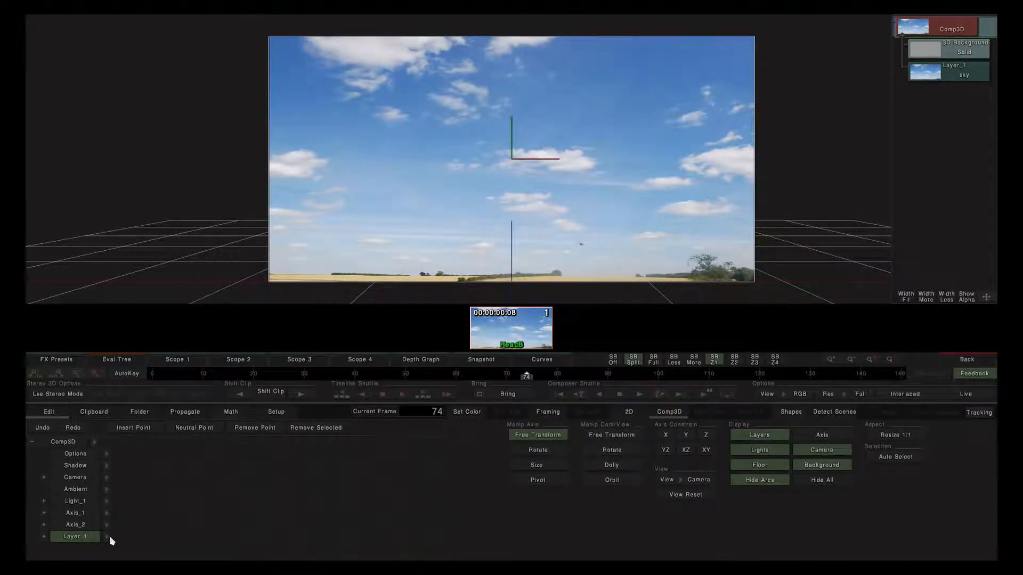
Step: Show Layer_1's Pivot parameters from its Transform group and set Pivot X to -85 and Pivot Y to 36
click(45, 536)
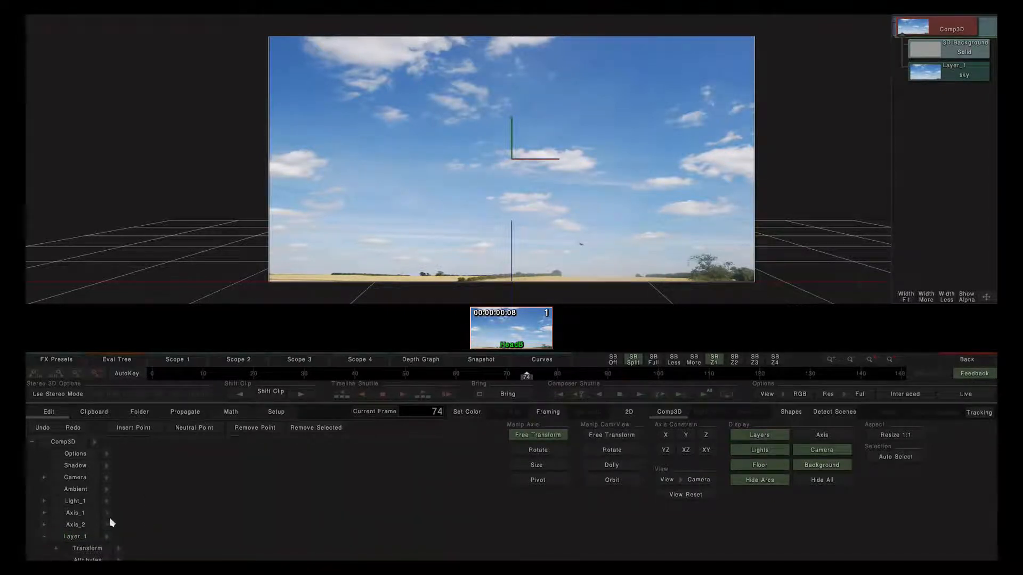
scroll(115, 495, down, 2)
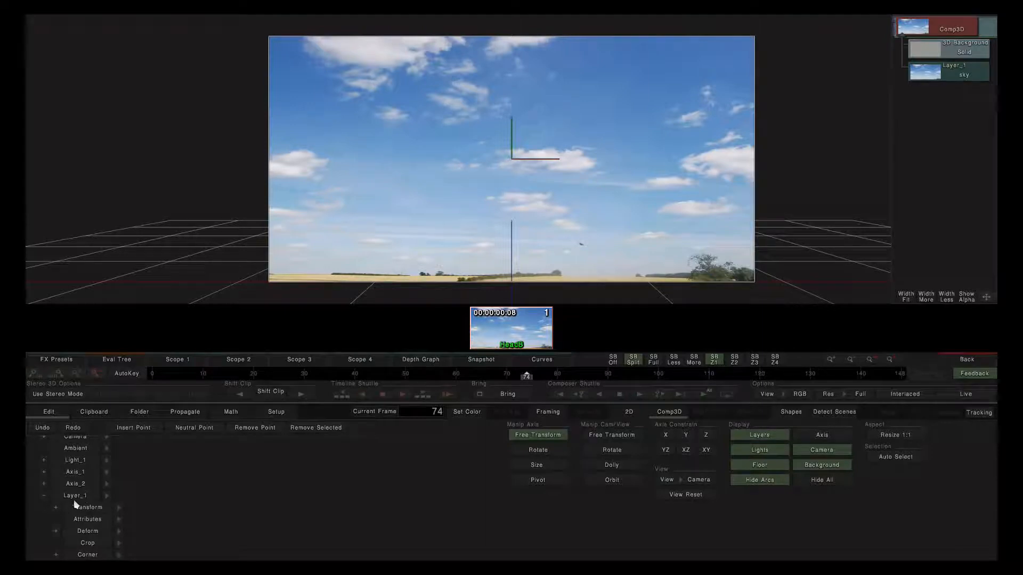
click(54, 507)
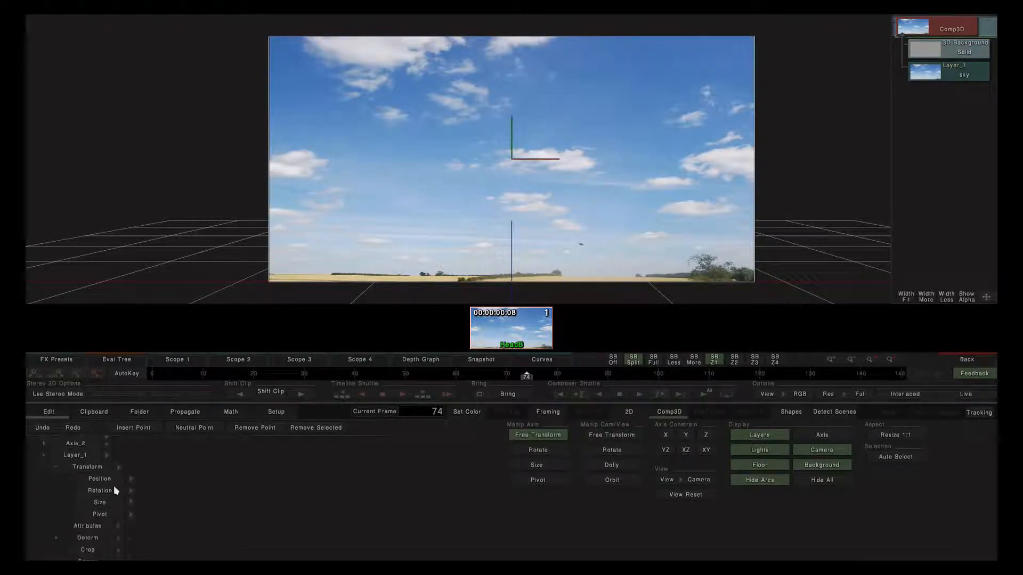
click(130, 514)
drag(244, 454, 25, 447)
drag(136, 454, 186, 455)
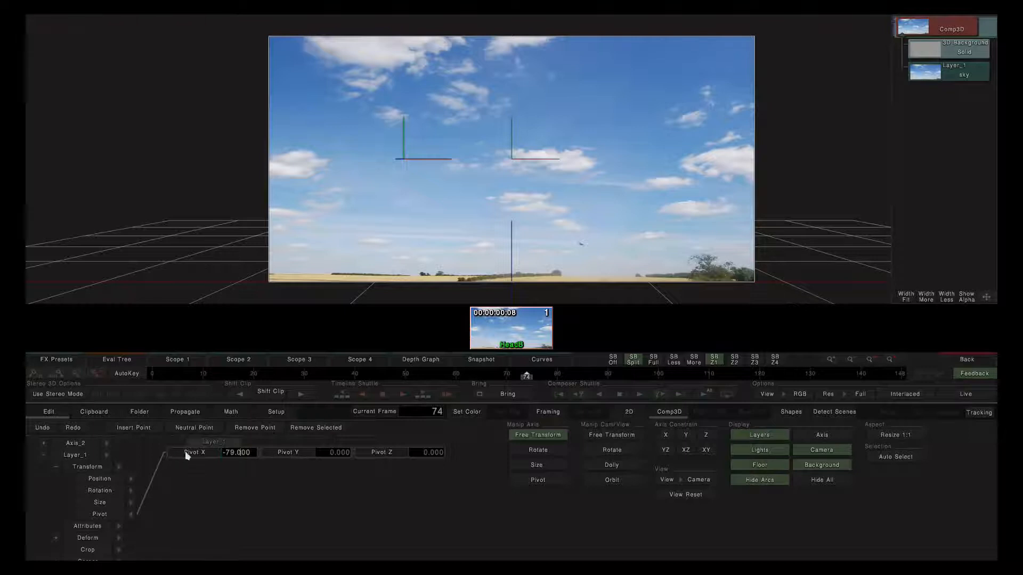
drag(332, 452, 310, 360)
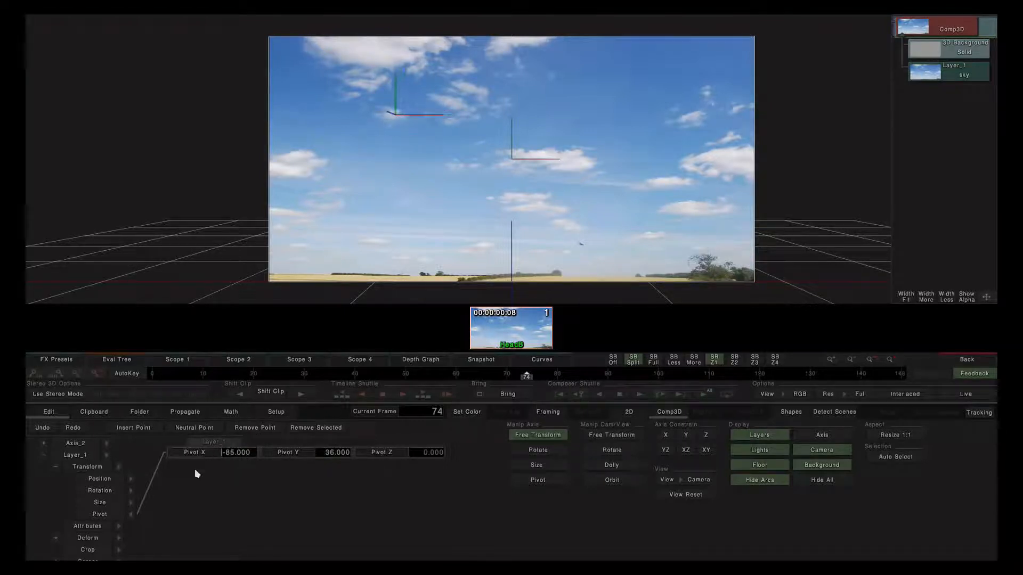
Step: Rotate Layer_1 slightly around its offset pivot and reset all of the layer's parameters
click(539, 451)
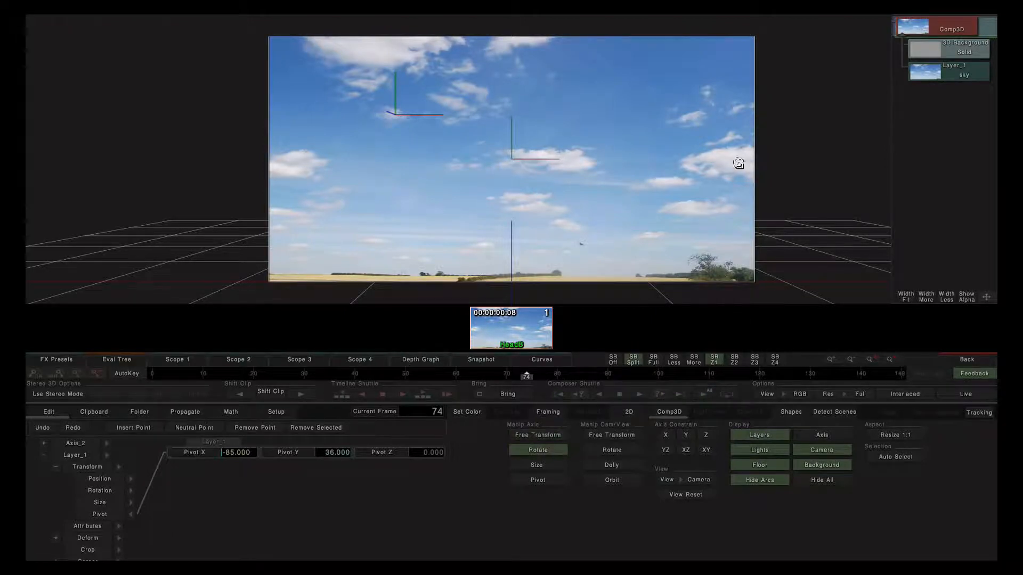
mouse_move(728, 122)
mouse_down()
mouse_move(709, 230)
mouse_move(712, 82)
mouse_move(742, 178)
mouse_move(735, 50)
mouse_move(721, 207)
mouse_move(719, 131)
mouse_up()
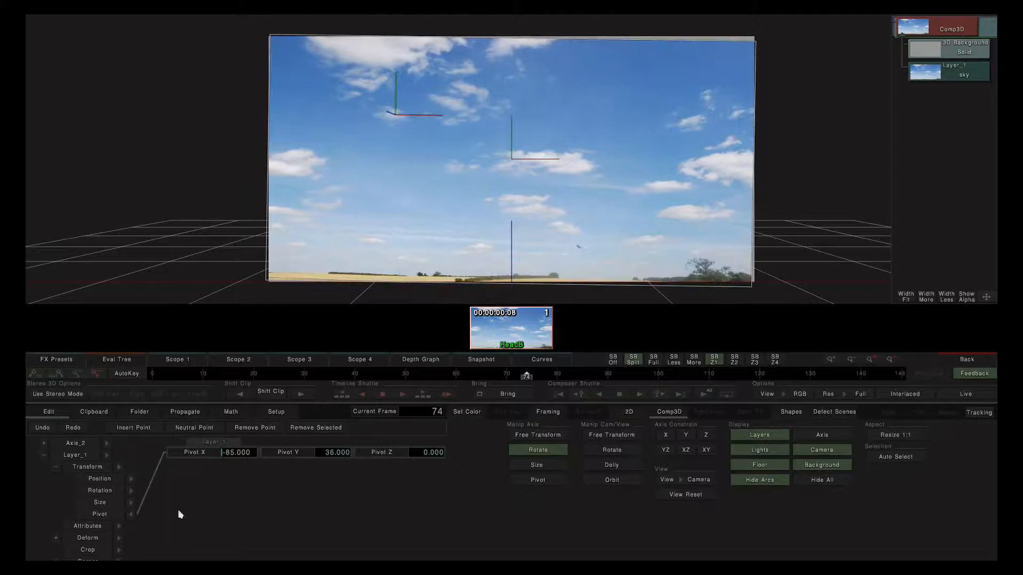
click(105, 514)
click(90, 456)
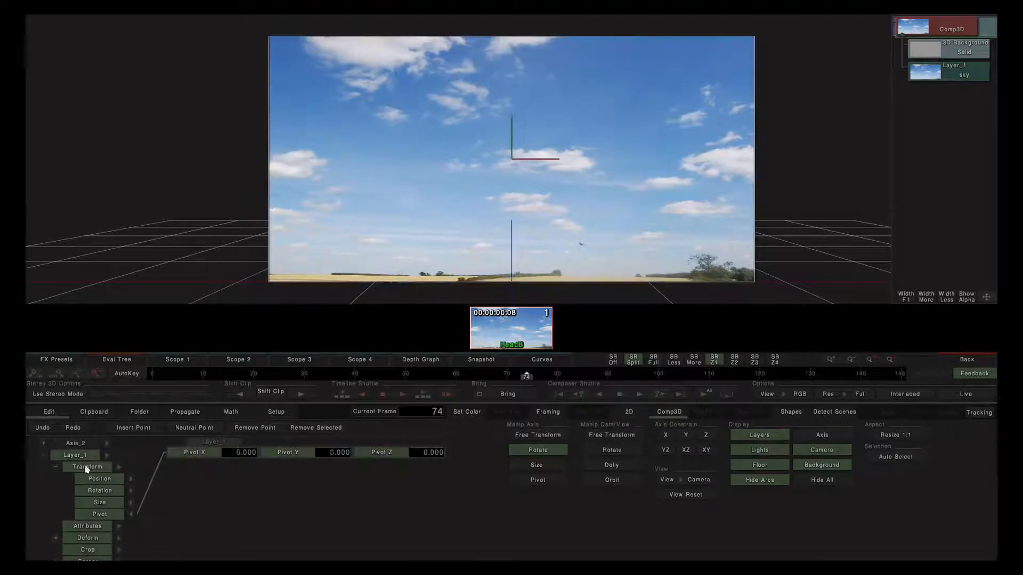
Step: Hide the Pivot parameters, collapse the Transform group and show Layer_1's Attributes parameters
click(131, 515)
click(76, 471)
click(56, 470)
click(119, 520)
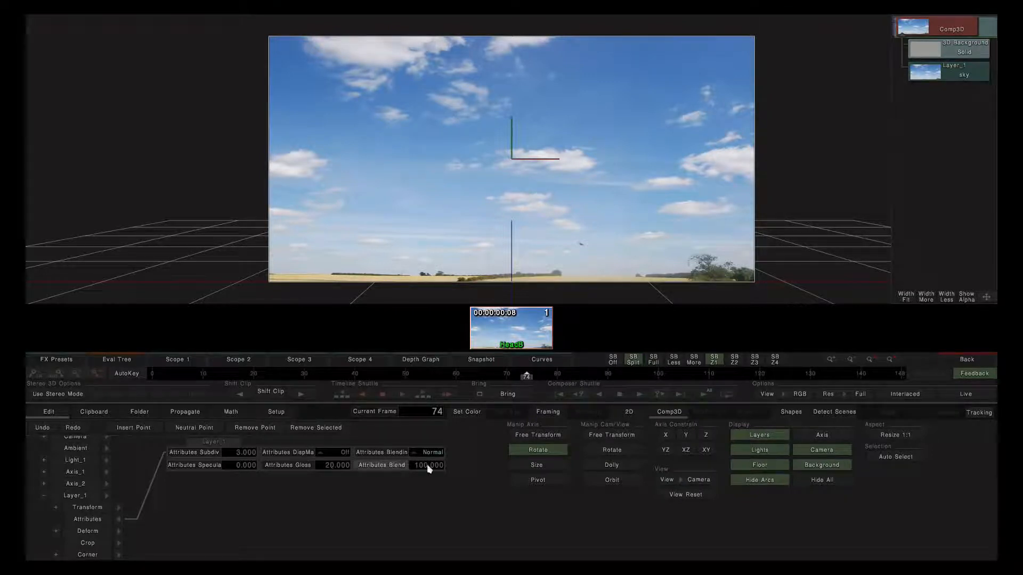
Step: Lower Layer_1's Attributes Blend to 64 and display the parameter curves scaled to their value range
drag(427, 466, 400, 472)
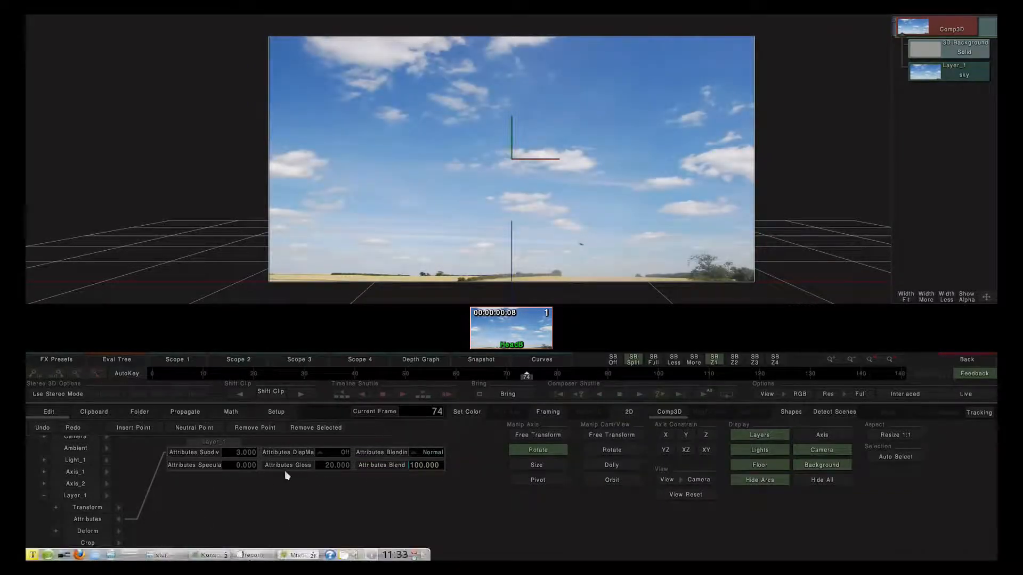
click(539, 360)
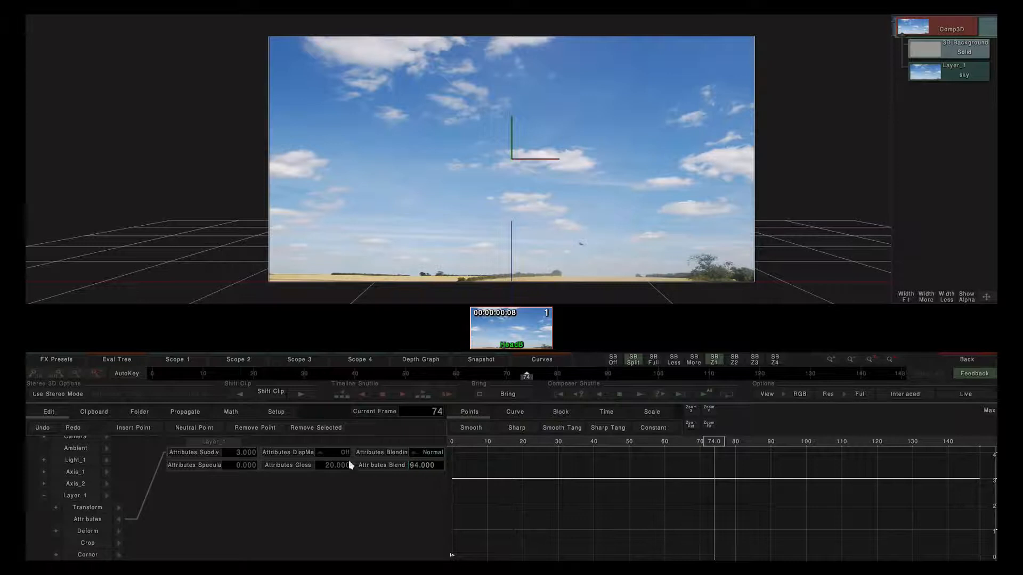
drag(348, 461, 356, 455)
drag(709, 411, 710, 243)
Step: Reset Layer_1's Attributes Blend to 100 and return from the curves to the Comp3D controls
drag(425, 469, 458, 485)
double_click(389, 469)
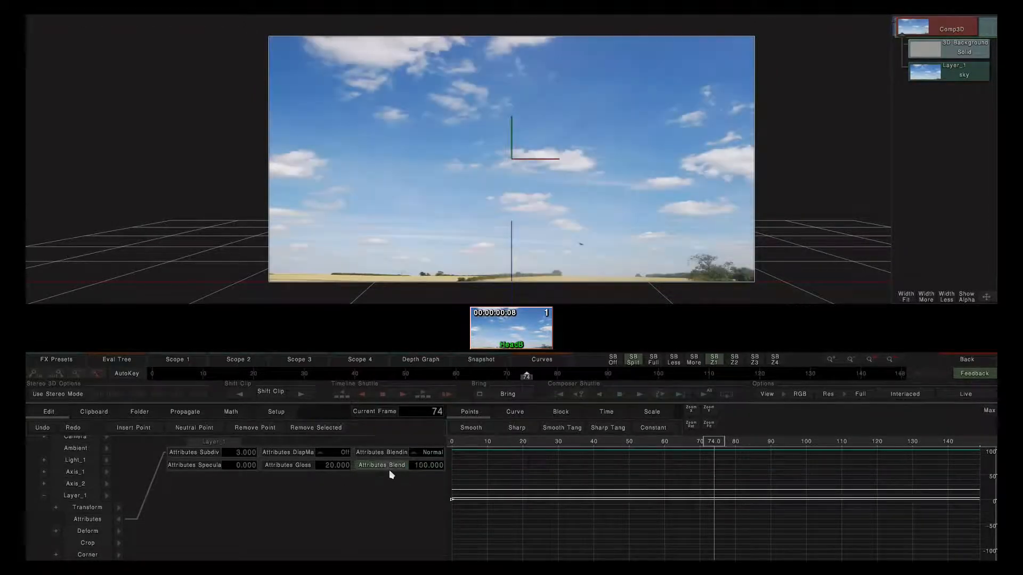
click(549, 359)
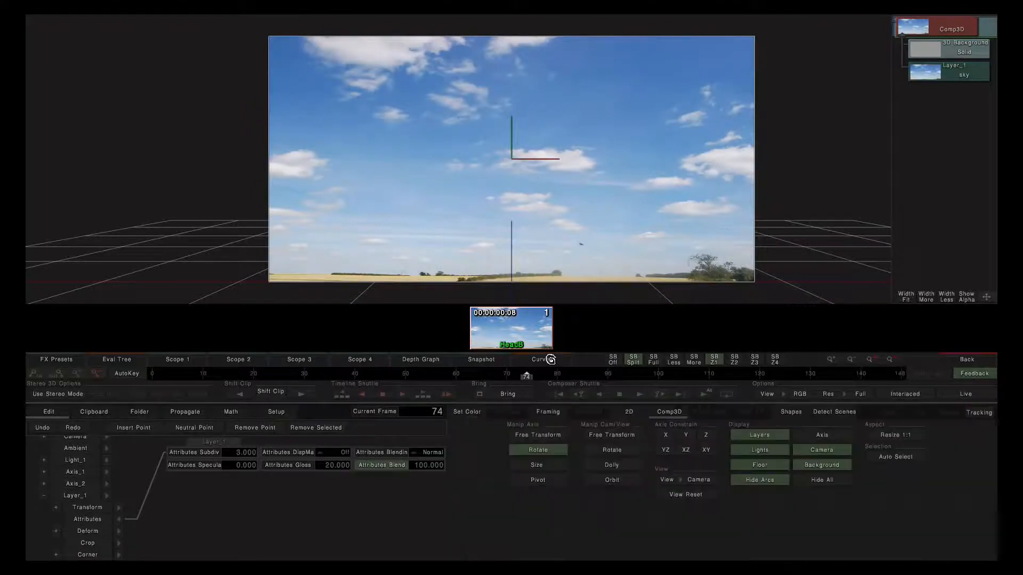
Step: Activate Free Transform for the axis and show the Torus parameters in Layer_1's Deform group
click(538, 440)
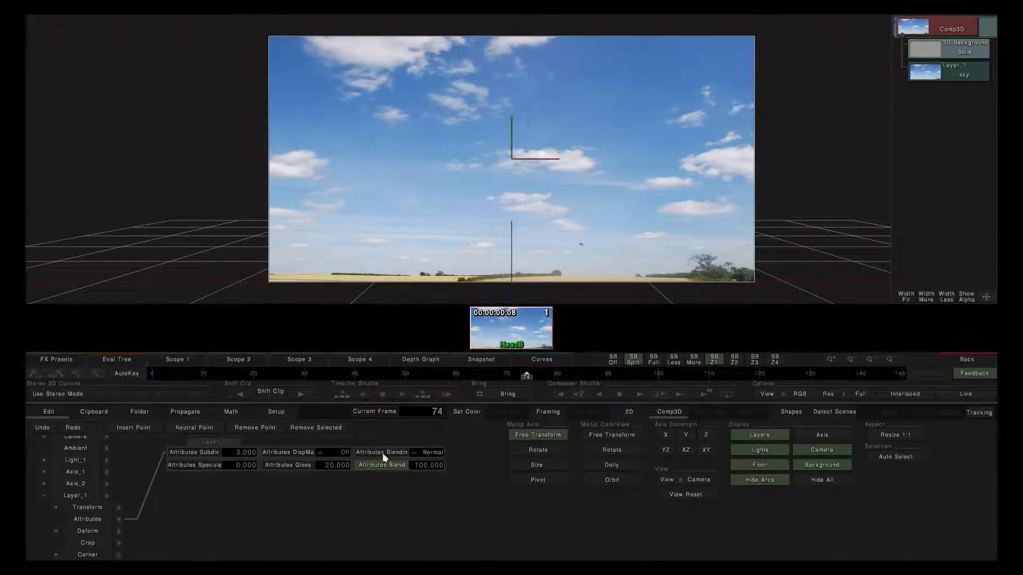
click(118, 531)
click(131, 520)
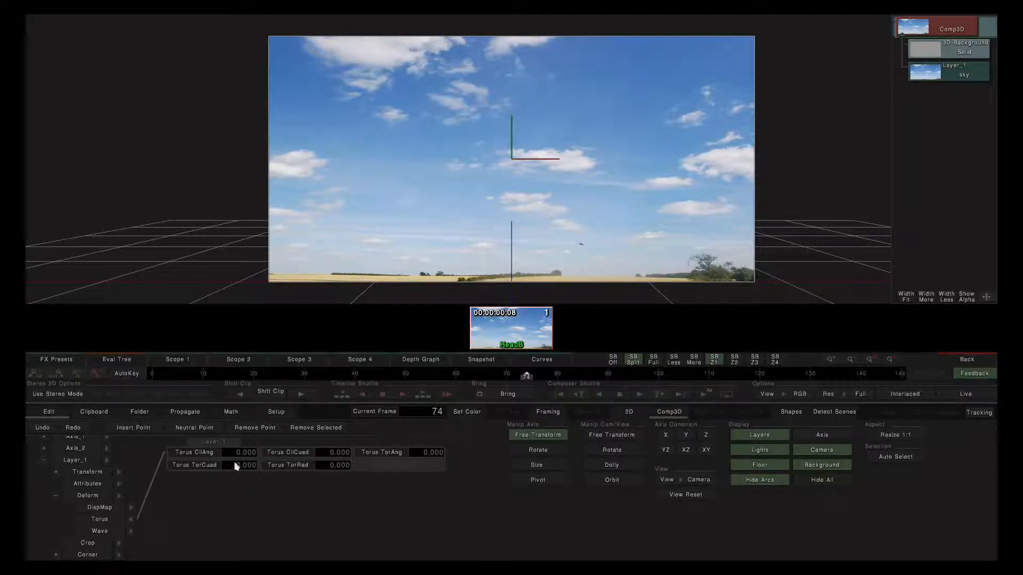
Step: Set Layer_1's Torus CilAng to 46, try TorAng at 23 and reset TorAng to 0
drag(241, 453, 621, 430)
drag(240, 454, 337, 454)
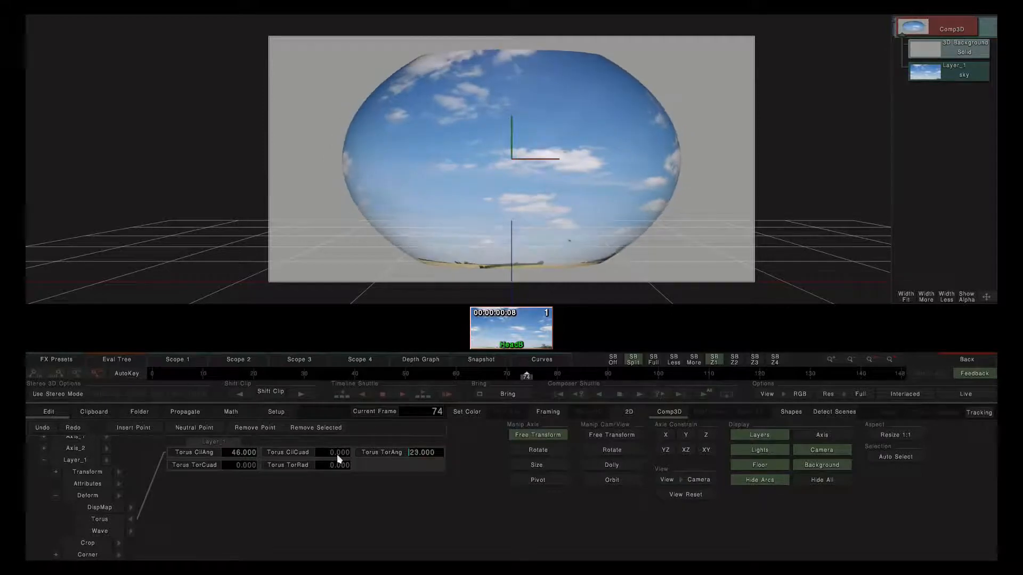
double_click(397, 454)
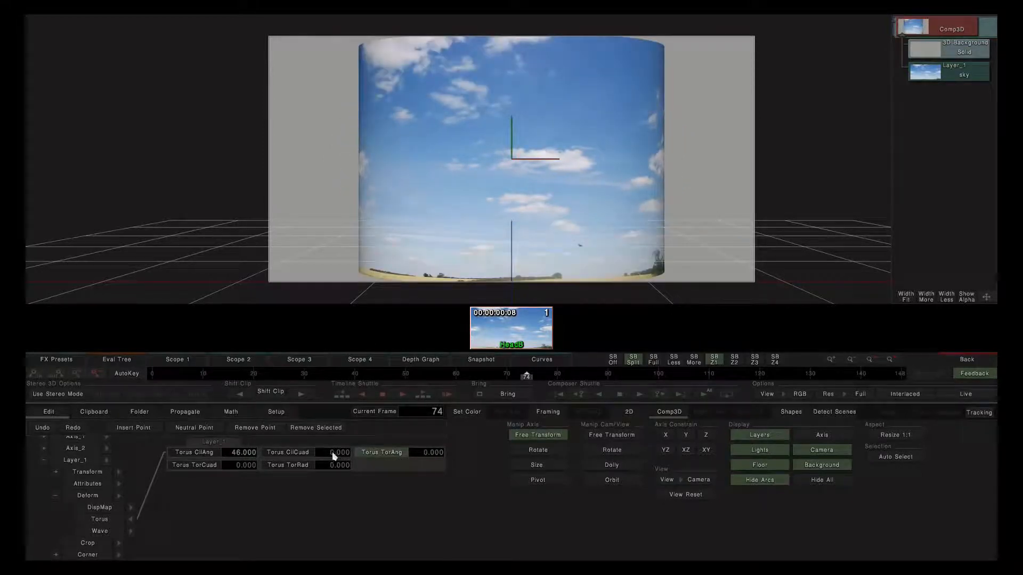
Step: Try Layer_1's Torus CilCuad at 86, lower it to 32 and set TorRad to -24
drag(320, 455, 714, 417)
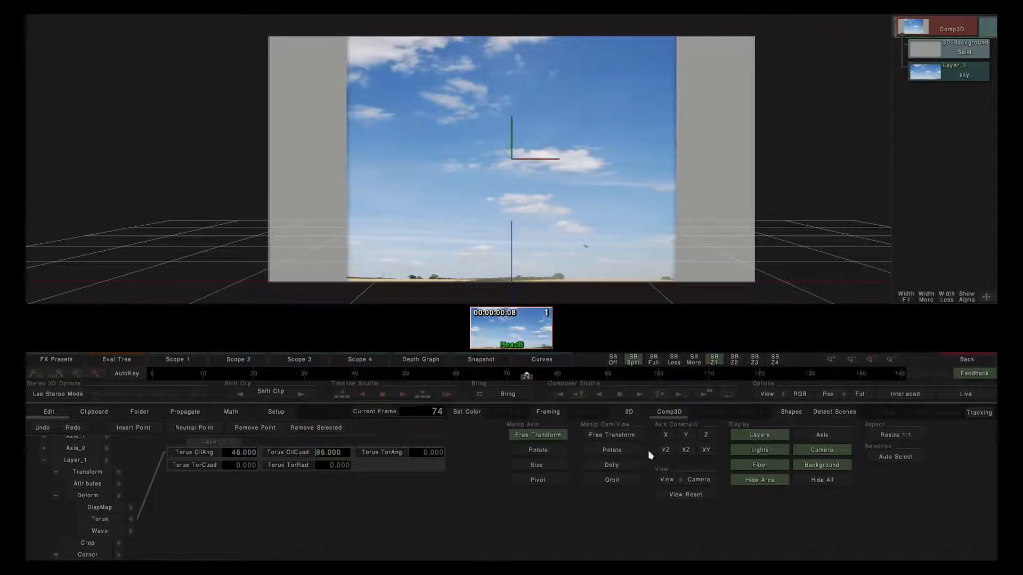
drag(618, 478, 388, 393)
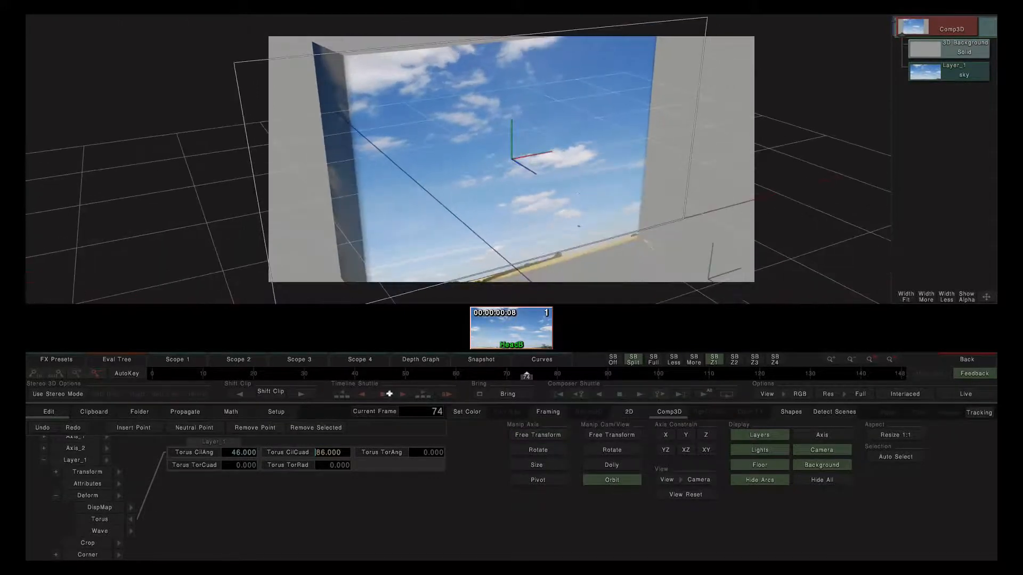
drag(331, 459, 25, 459)
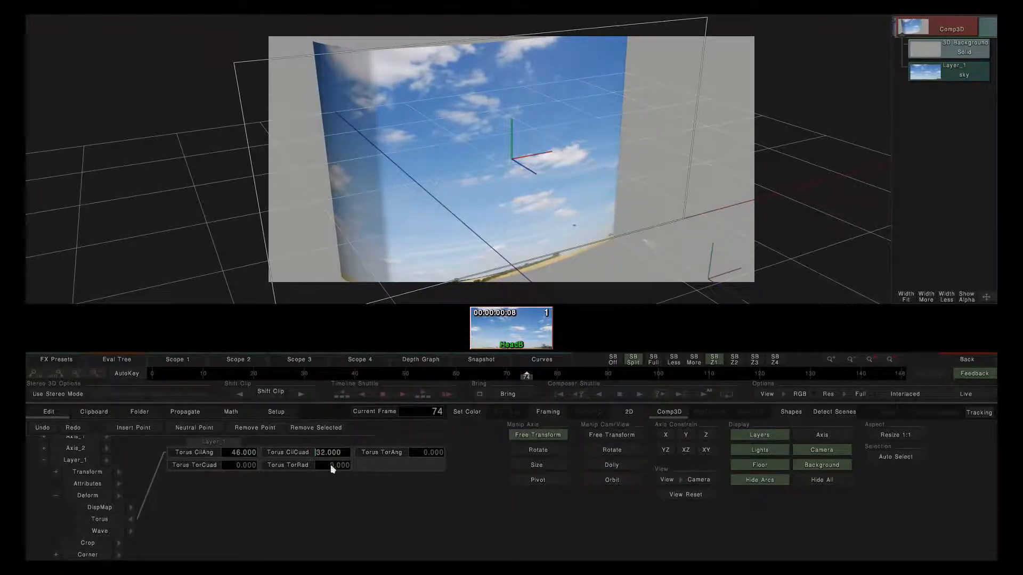
drag(328, 465, 259, 474)
drag(518, 463, 212, 468)
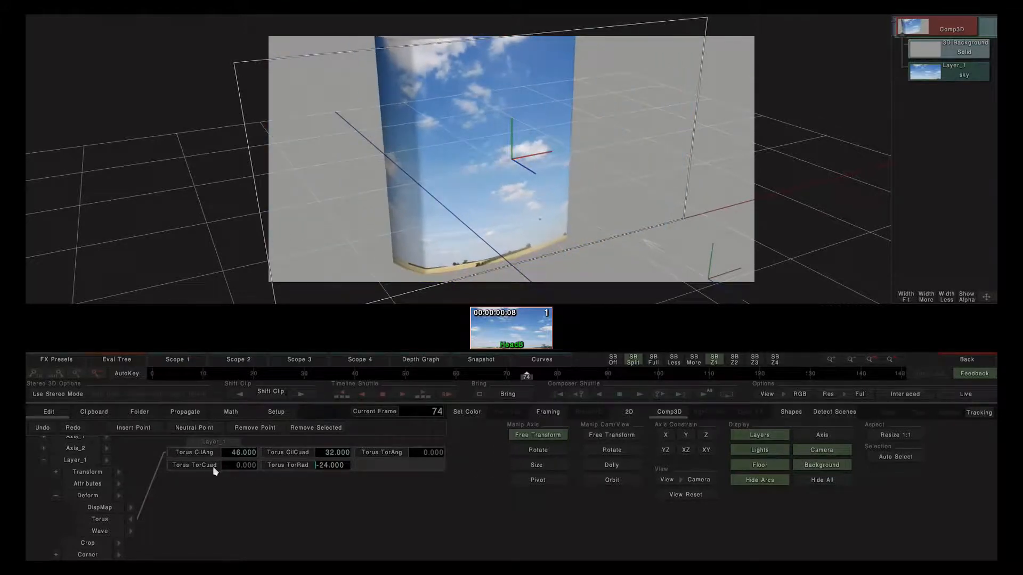
Step: Reset and hide Layer_1's Torus parameters and show its Wave deformation parameters
click(133, 518)
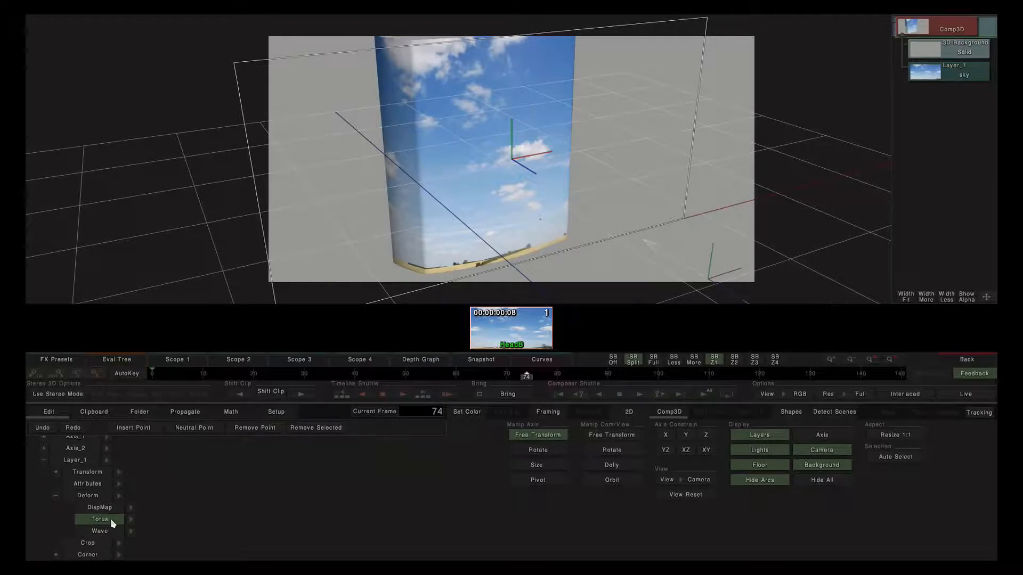
click(130, 531)
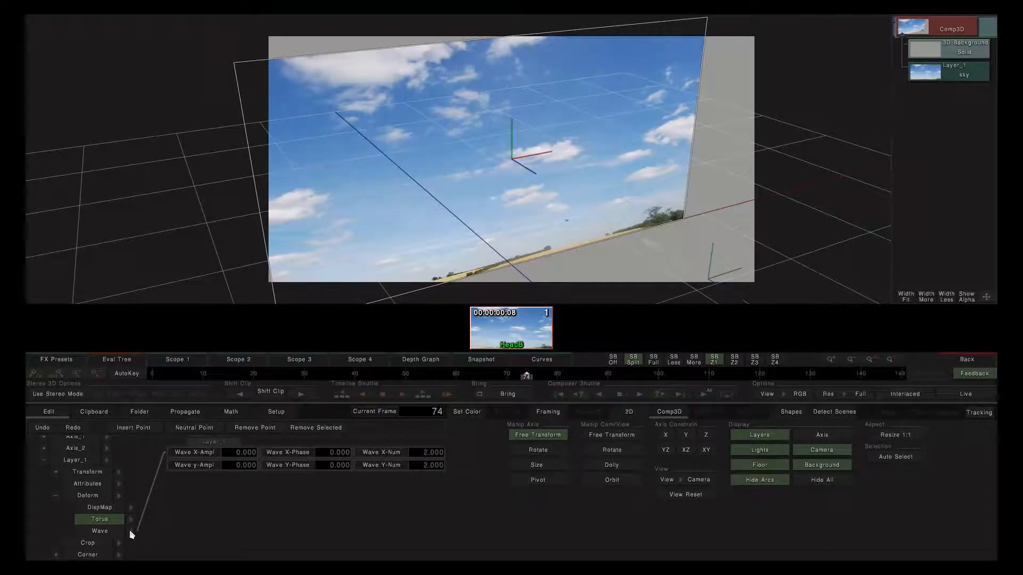
click(124, 530)
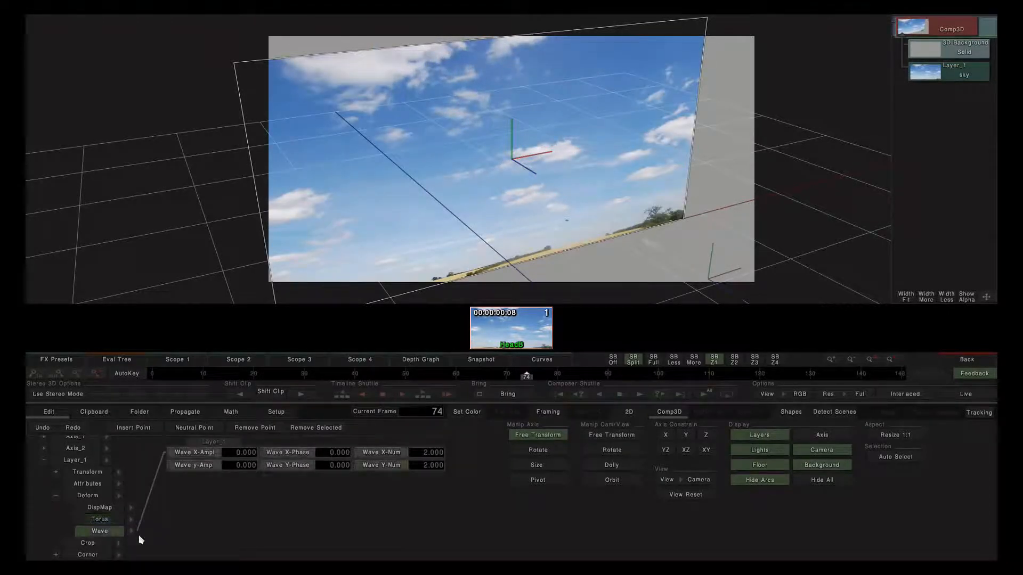
Step: Set Layer_1's Wave X-Ampl to 29, X-Phase to 2 and X-Num to 5
click(228, 453)
text(10)
key(Return)
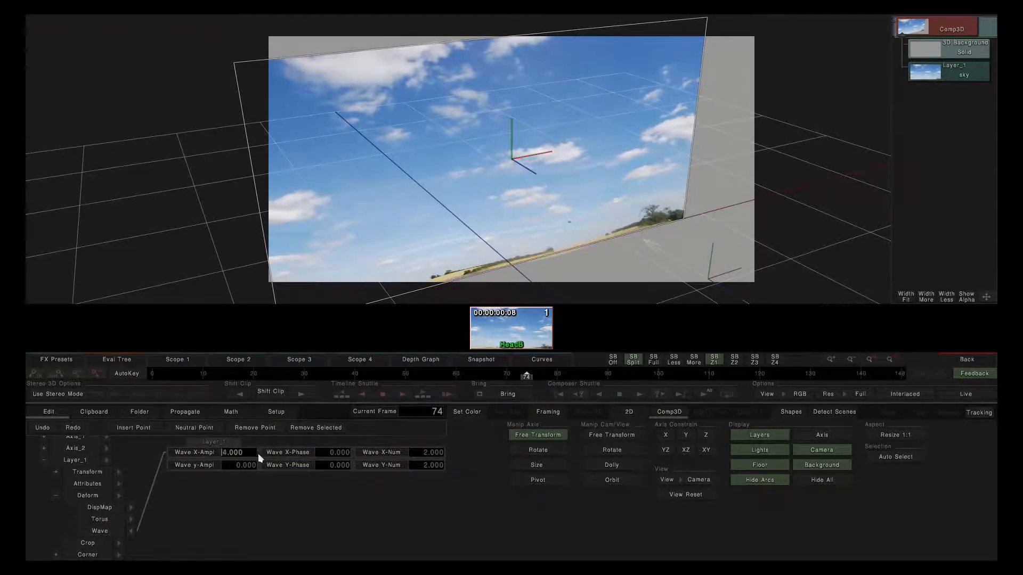
drag(298, 458, 325, 459)
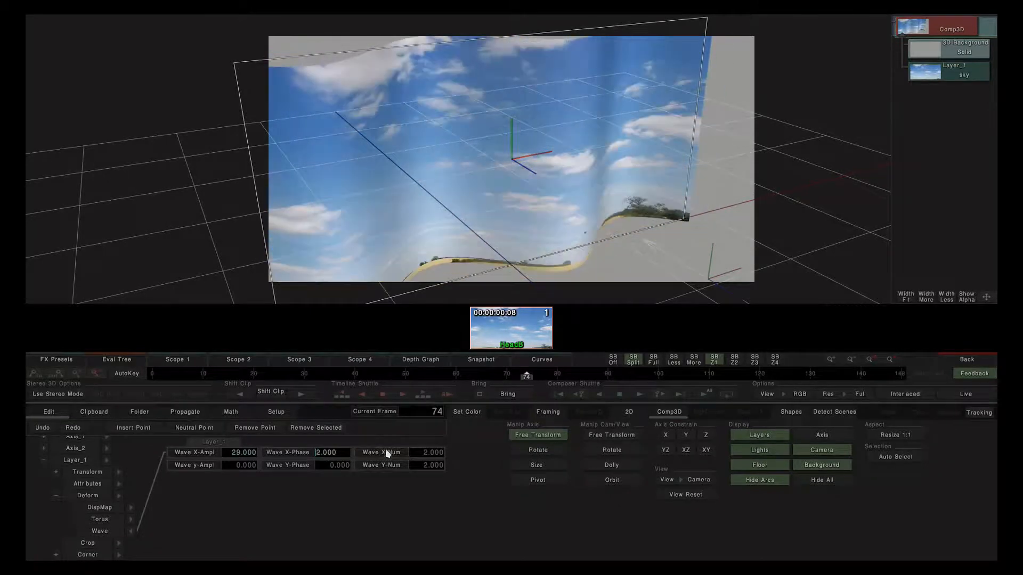
drag(415, 456, 419, 457)
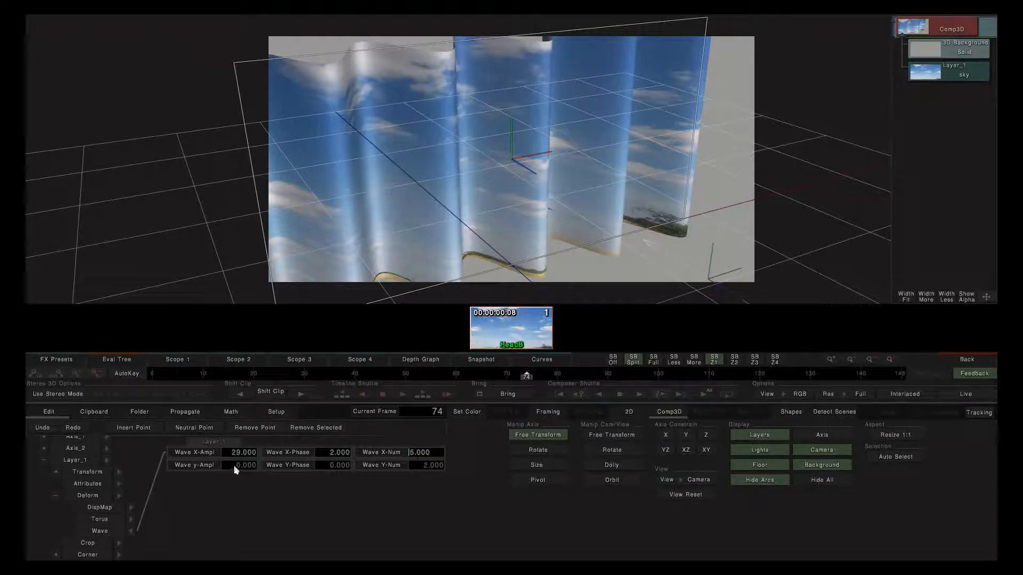
Step: Set Layer_1's Wave Y-Ampl to 20, Y-Phase to 12 and Y-Num to 3
drag(232, 465, 427, 466)
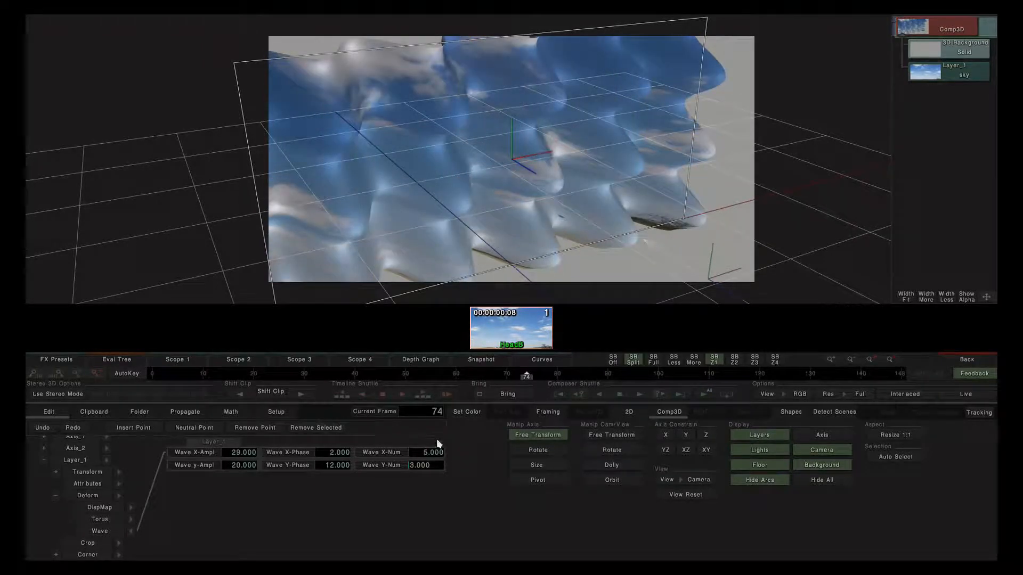
click(607, 480)
mouse_move(547, 164)
mouse_down()
mouse_move(611, 213)
mouse_move(746, 196)
mouse_move(816, 164)
mouse_move(628, 256)
mouse_move(445, 189)
mouse_move(440, 128)
mouse_move(336, 119)
mouse_move(379, 170)
mouse_move(520, 175)
mouse_move(598, 131)
mouse_move(591, 105)
mouse_move(393, 110)
mouse_move(397, 141)
mouse_move(454, 154)
mouse_up()
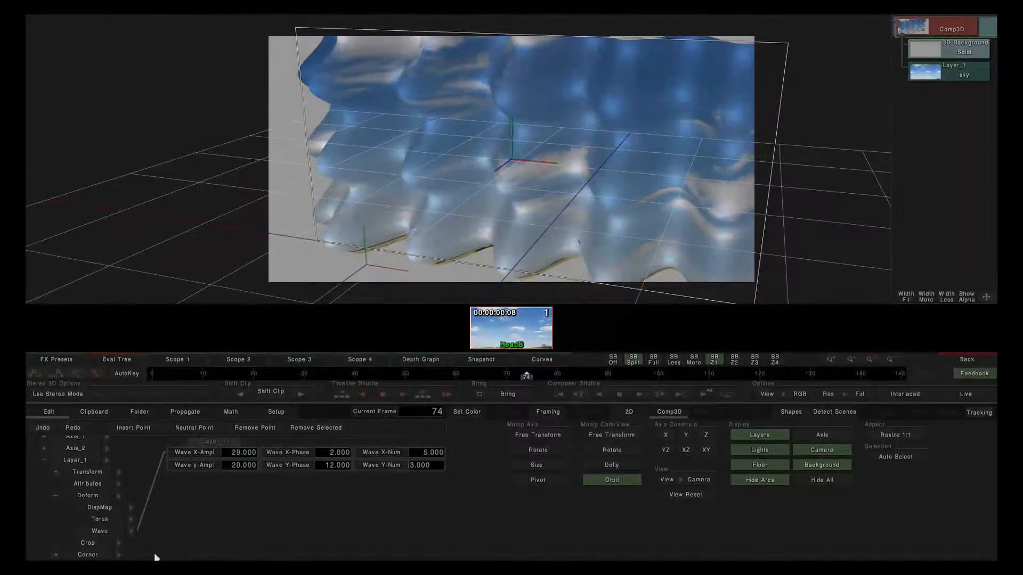
Step: Combine the wave with a torus deformation on Layer_1 by setting Torus CilAng to 27 and TorAng to 18
click(130, 509)
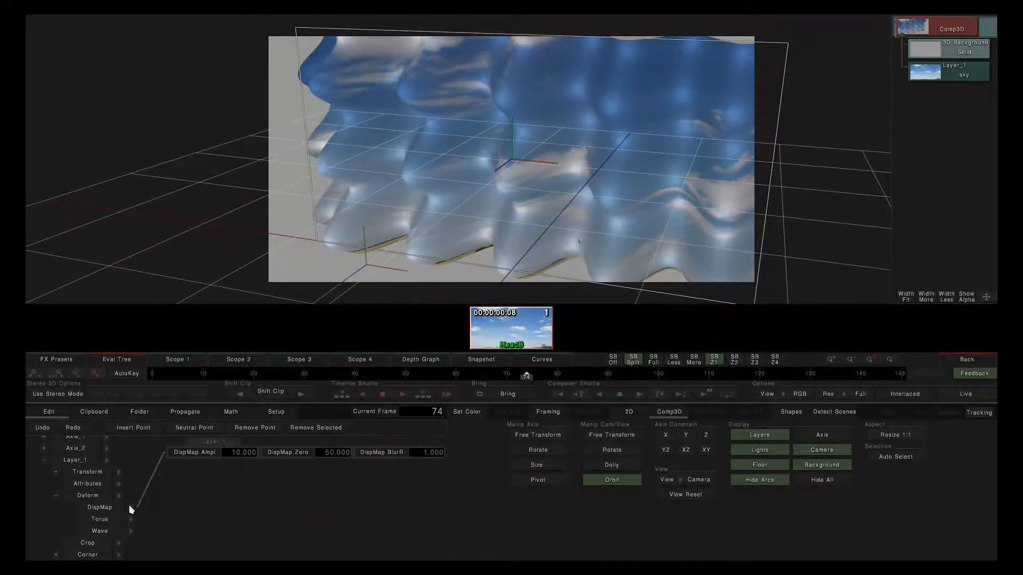
click(129, 520)
click(234, 453)
text(27)
key(Return)
click(414, 452)
text(-24)
key(Return)
drag(275, 456, 523, 444)
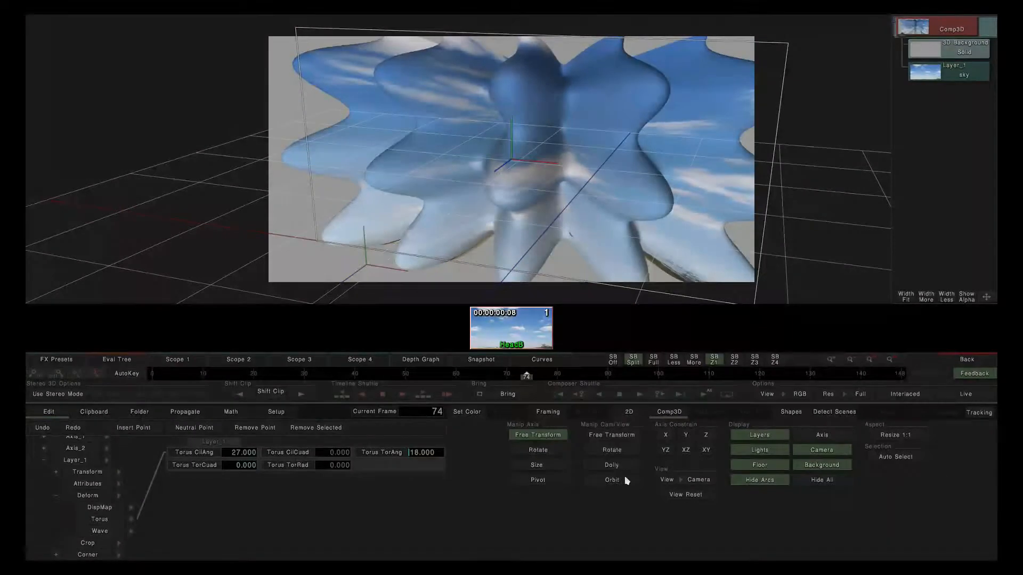
click(612, 480)
drag(556, 195, 561, 165)
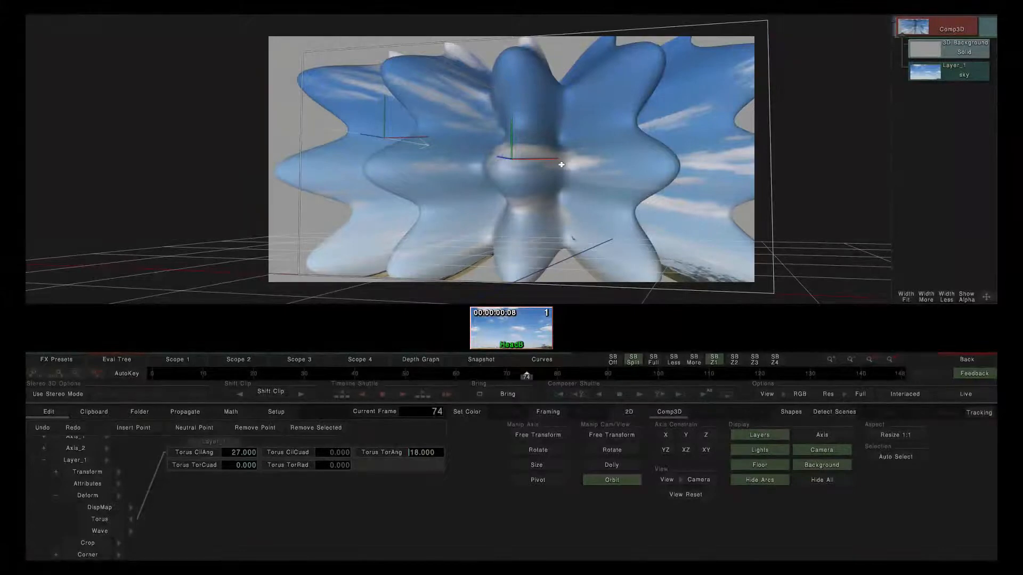
Step: Reset all of Layer_1's Deform parameters, reset the view and collapse the Deform group
click(84, 496)
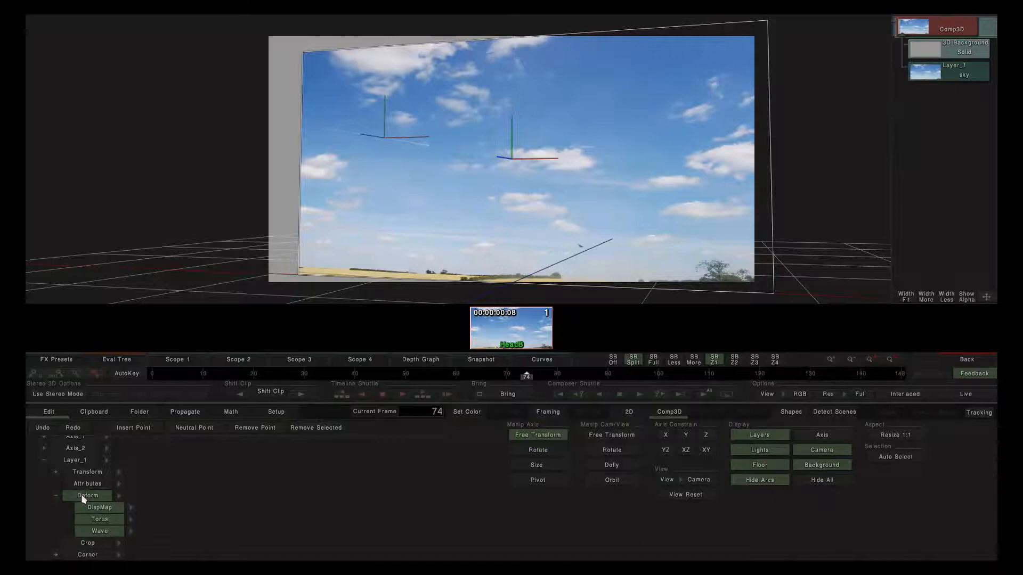
click(670, 495)
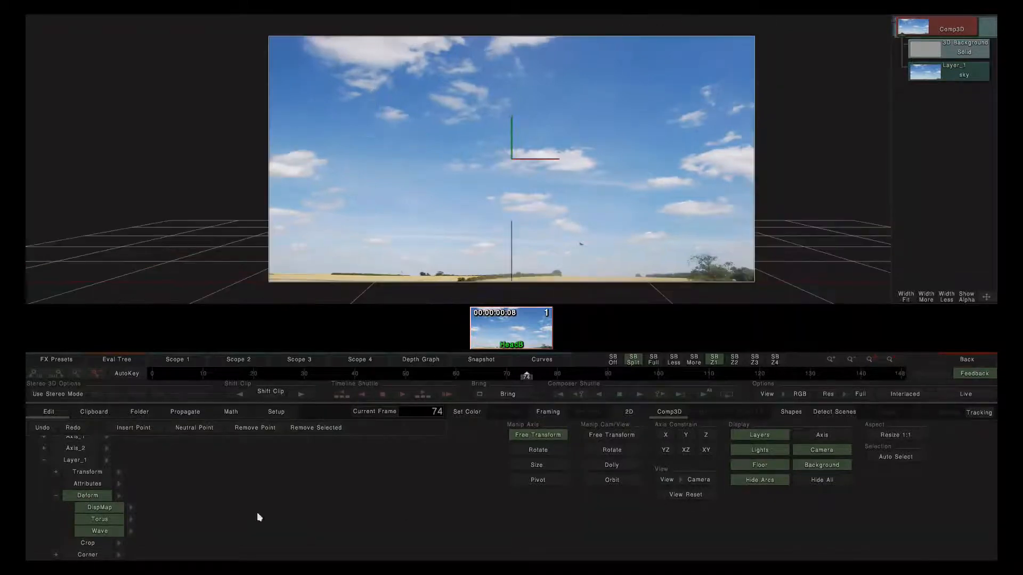
click(171, 519)
click(56, 495)
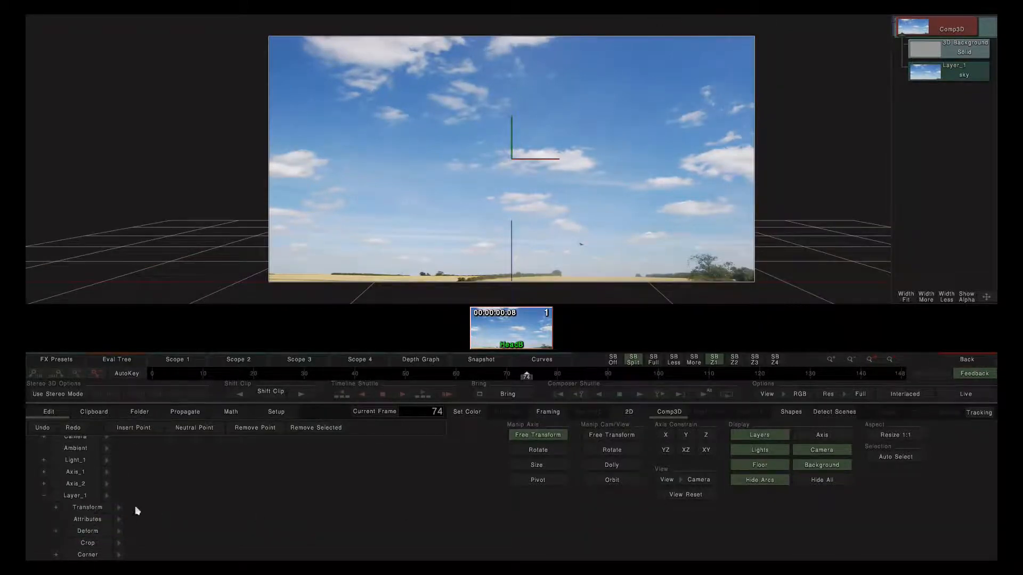
Step: Crop Layer_1 with Crop Left 19, Right 78, Up 85 and Down 16
click(119, 544)
drag(229, 452, 330, 456)
drag(269, 455, 225, 462)
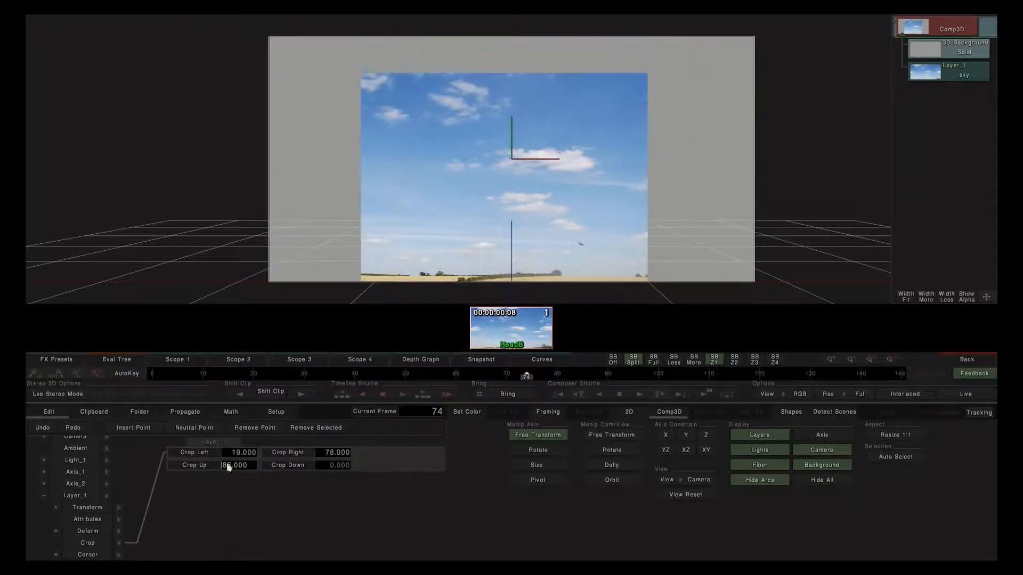
drag(326, 462, 442, 462)
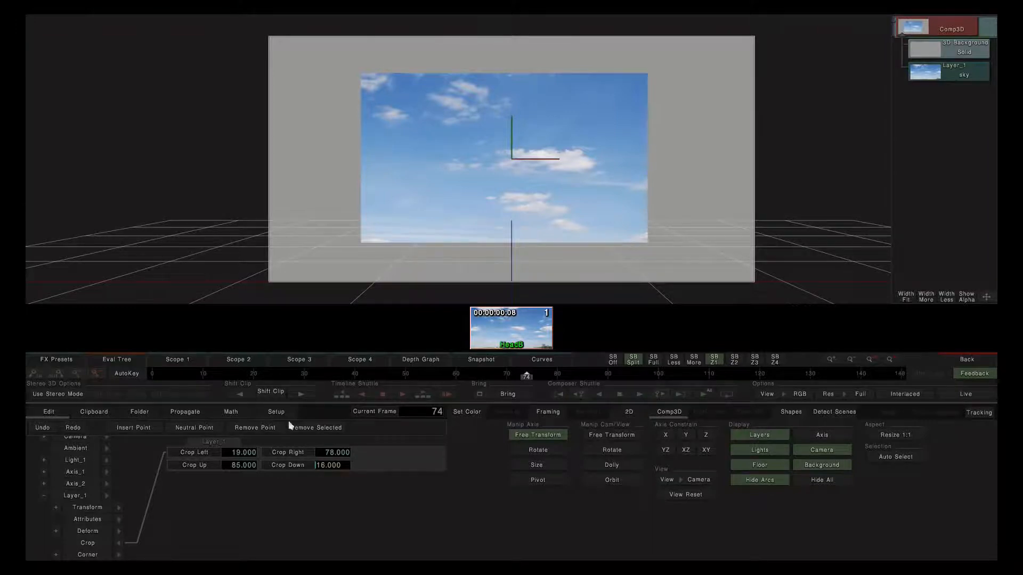
Step: Reset Layer_1's Crop parameters and select its UpLeft corner for adjustment in 2D mode
click(117, 543)
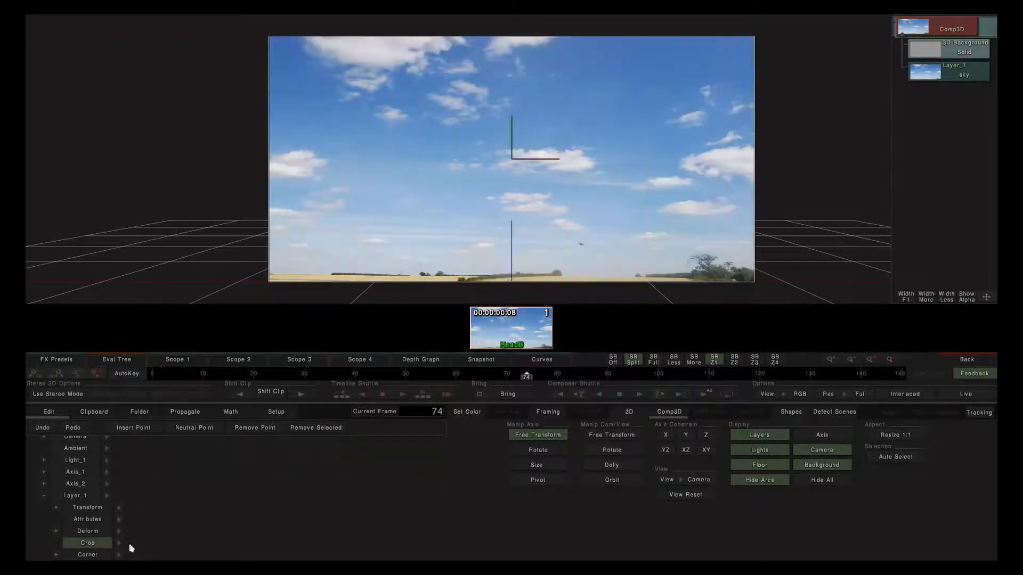
click(56, 555)
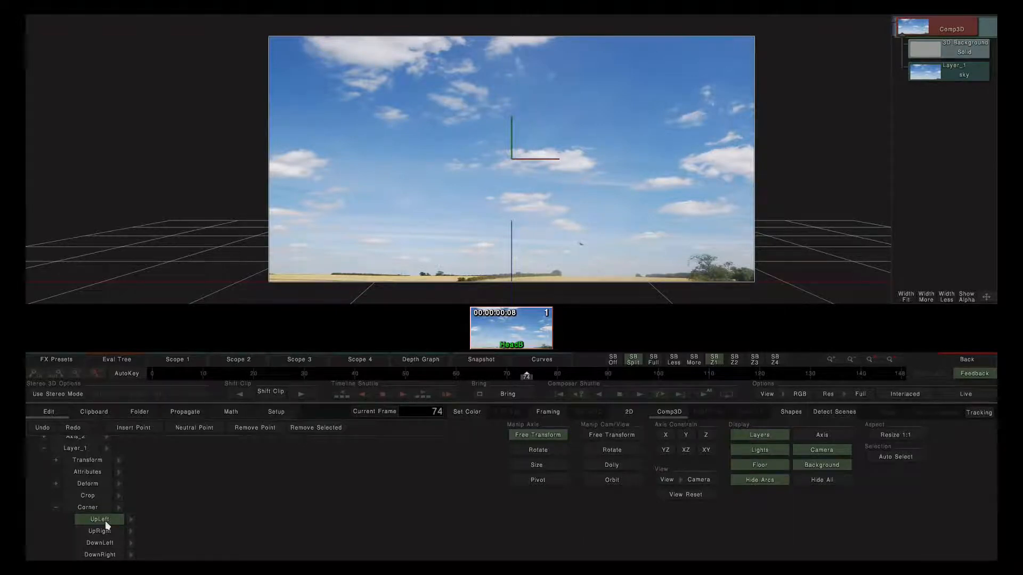
click(630, 413)
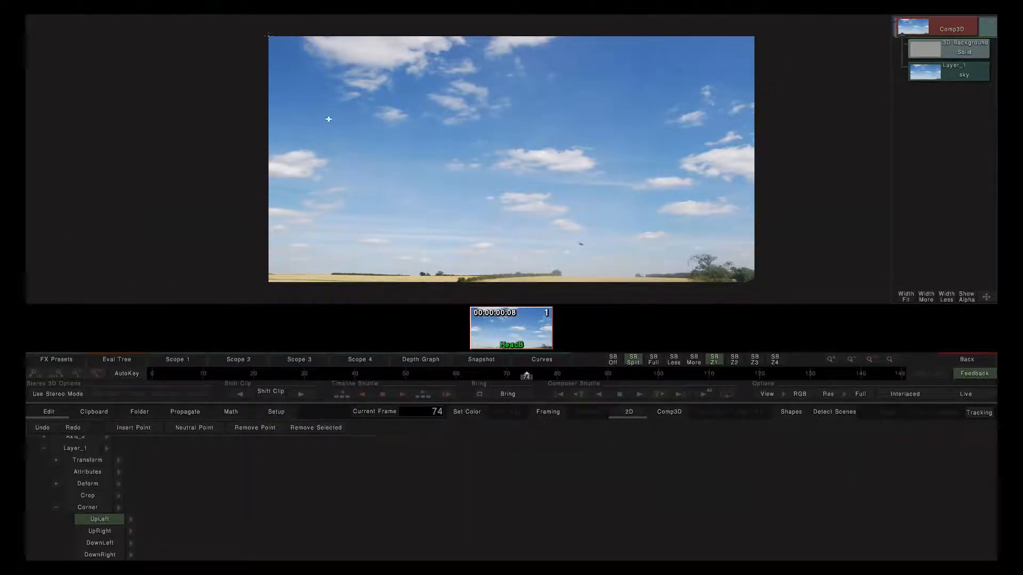
Step: Corner-pin Layer_1 by moving its UpLeft, UpRight, DownLeft and DownRight corners inward to form a small tapered quadrilateral
drag(268, 36, 400, 128)
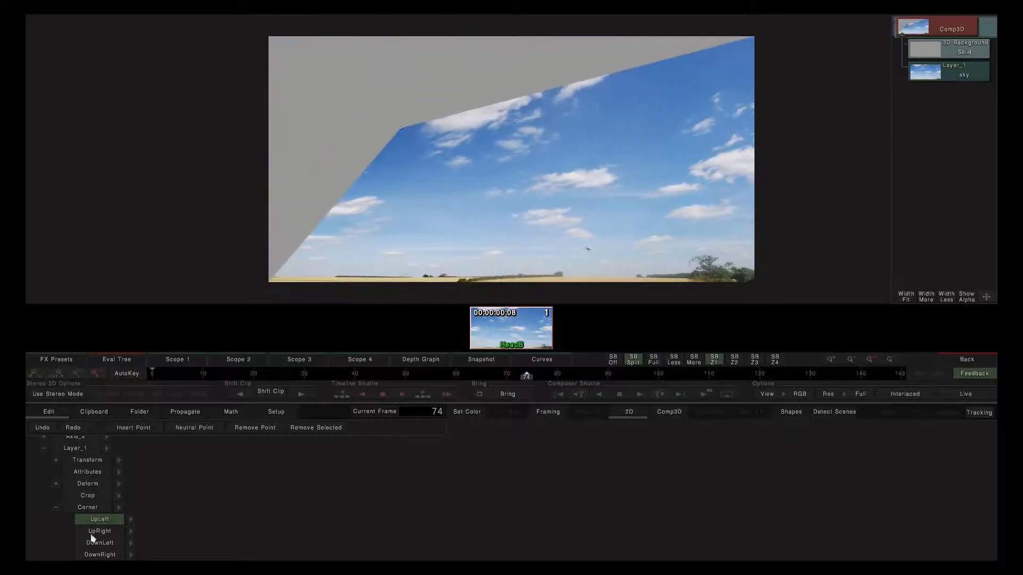
click(93, 532)
drag(754, 36, 613, 119)
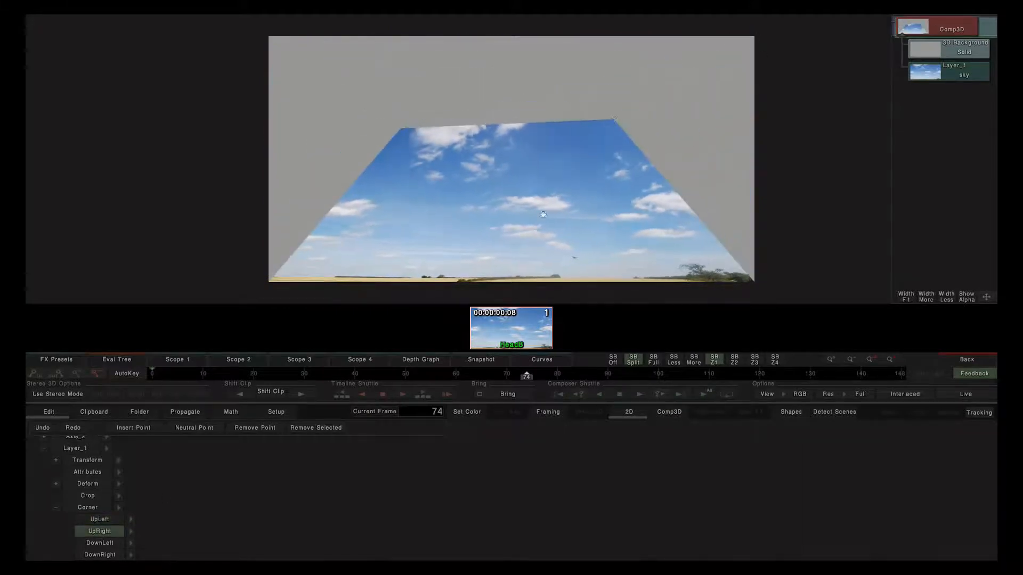
click(96, 543)
drag(271, 283, 401, 157)
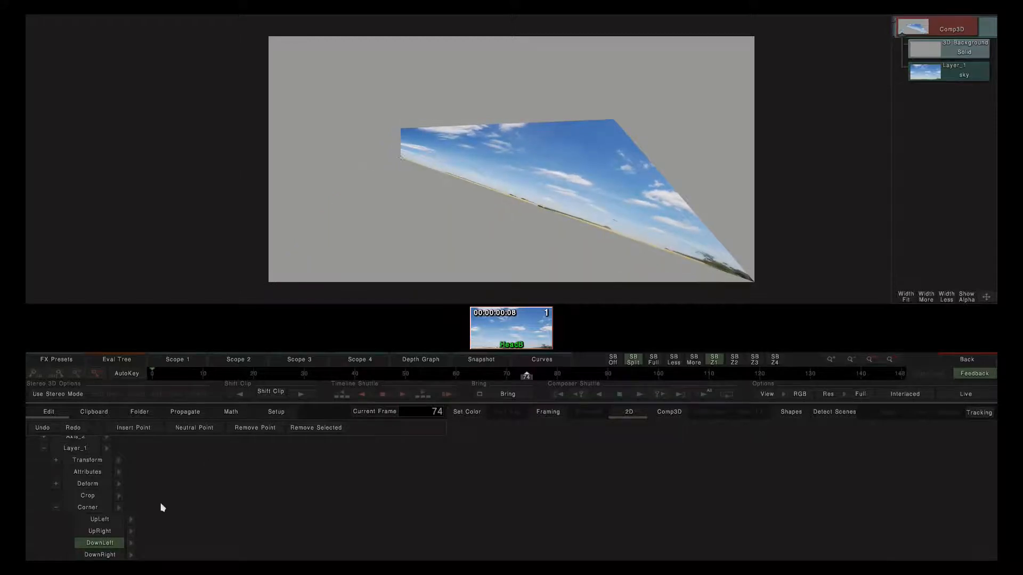
click(103, 553)
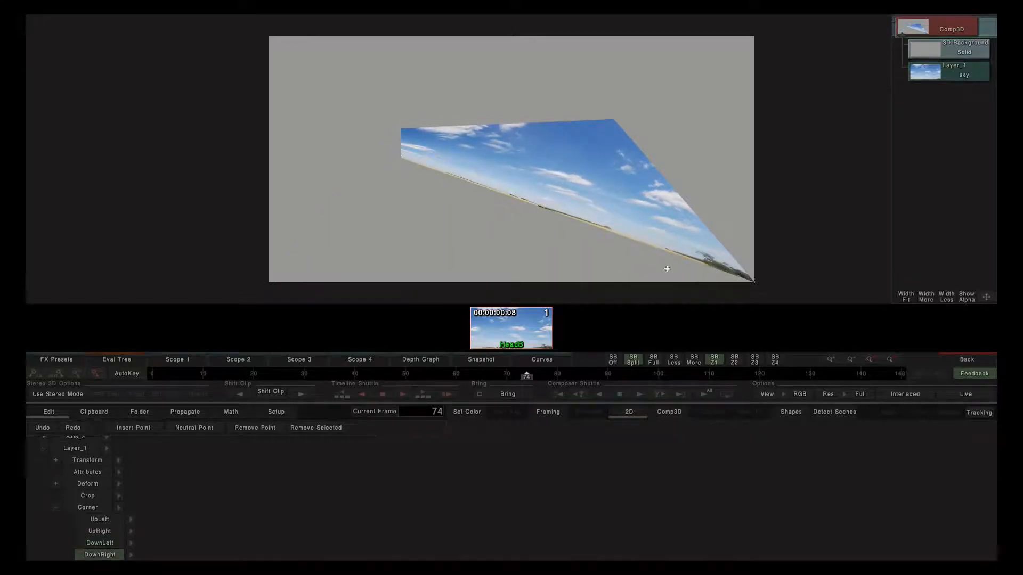
drag(755, 282, 611, 218)
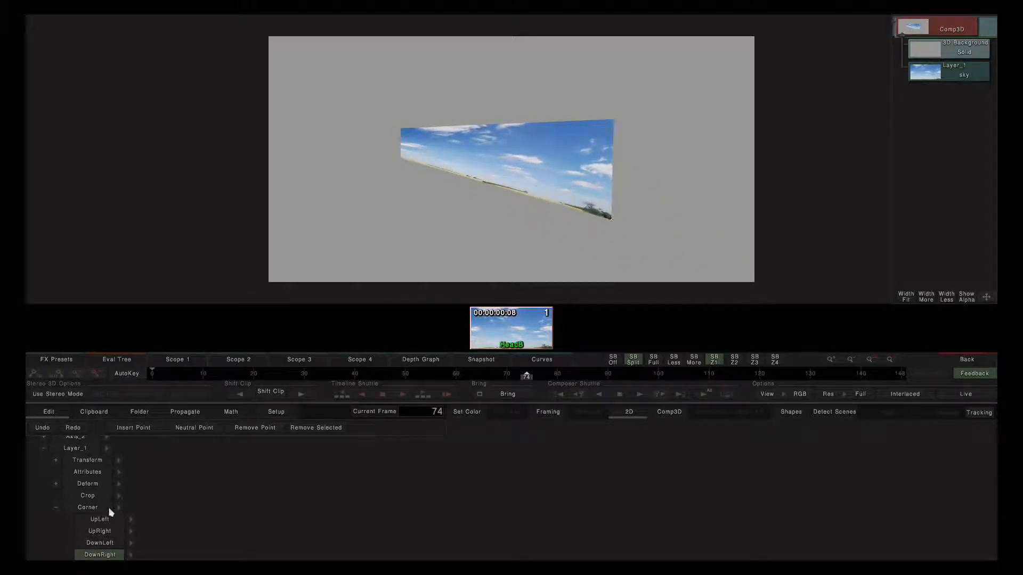
Step: Collapse the Corner and Layer_1 groups, reset all of Layer_1's parameters and return to the Comp3D controls
click(55, 508)
click(43, 497)
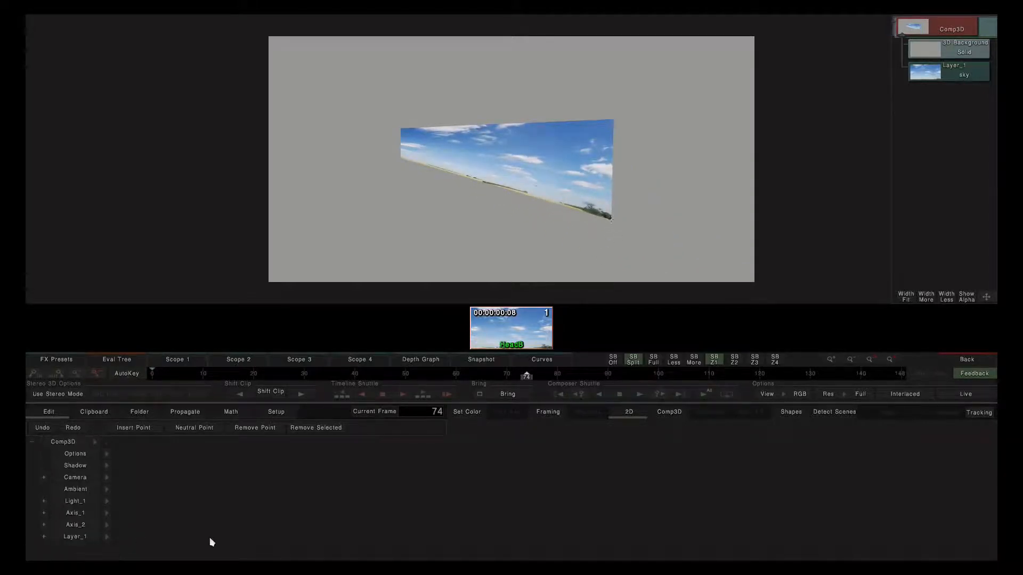
key(BackSpace)
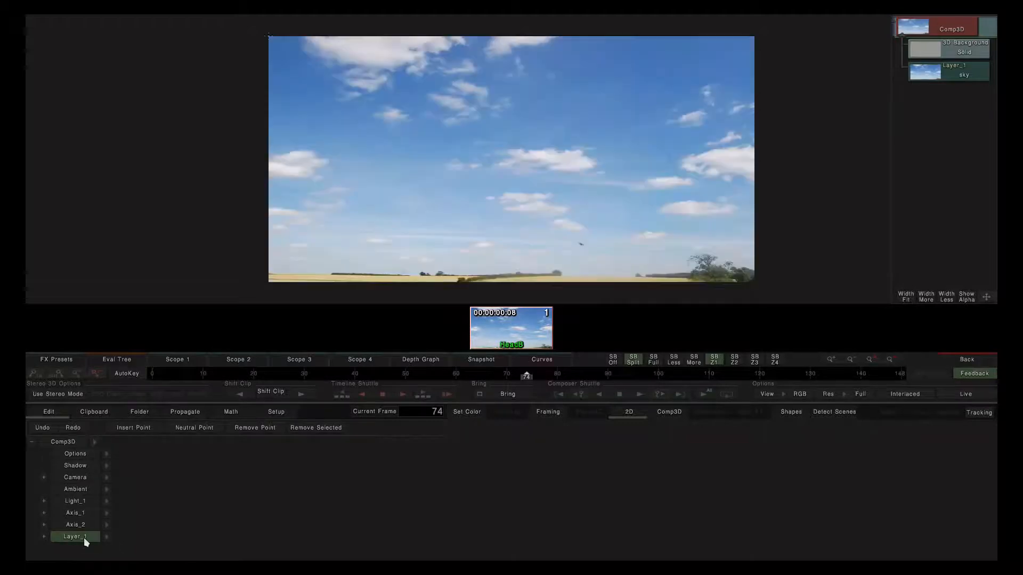
click(668, 413)
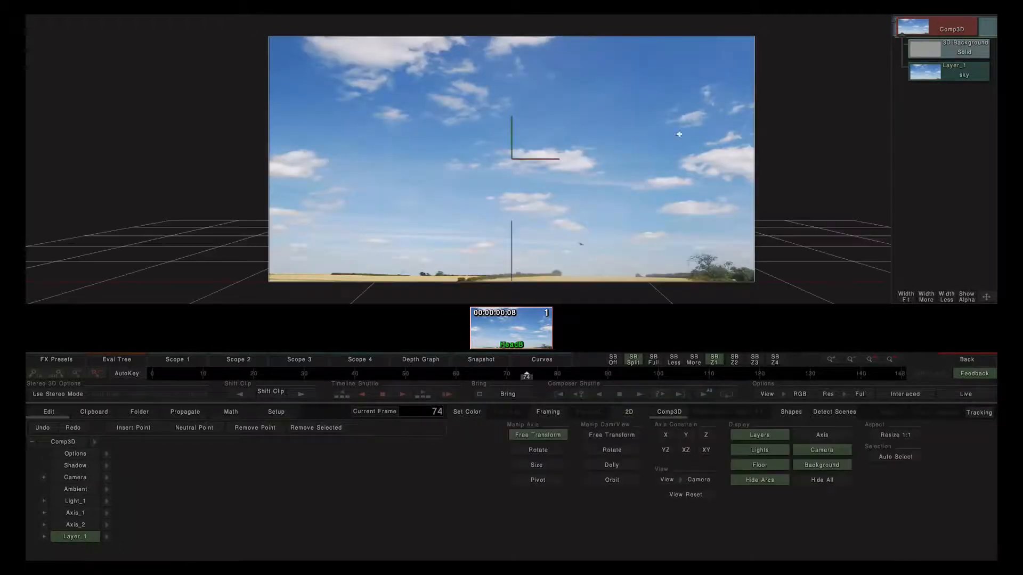
Step: Scale Layer_1 to about half size and give it a Gauss shadow with Intensity 100, OffsetX 4 and a more negative OffsetY
drag(730, 70, 644, 155)
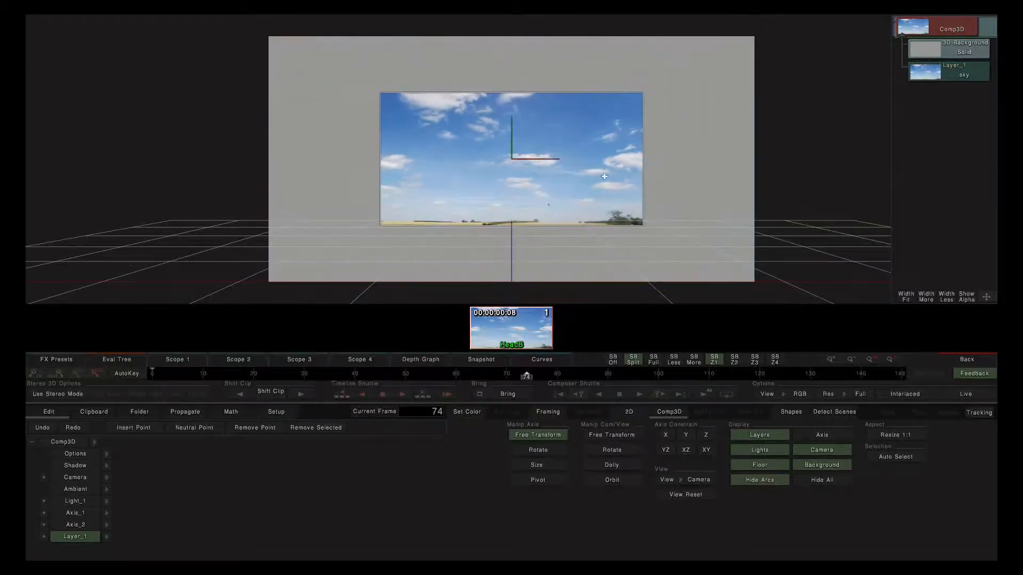
click(103, 465)
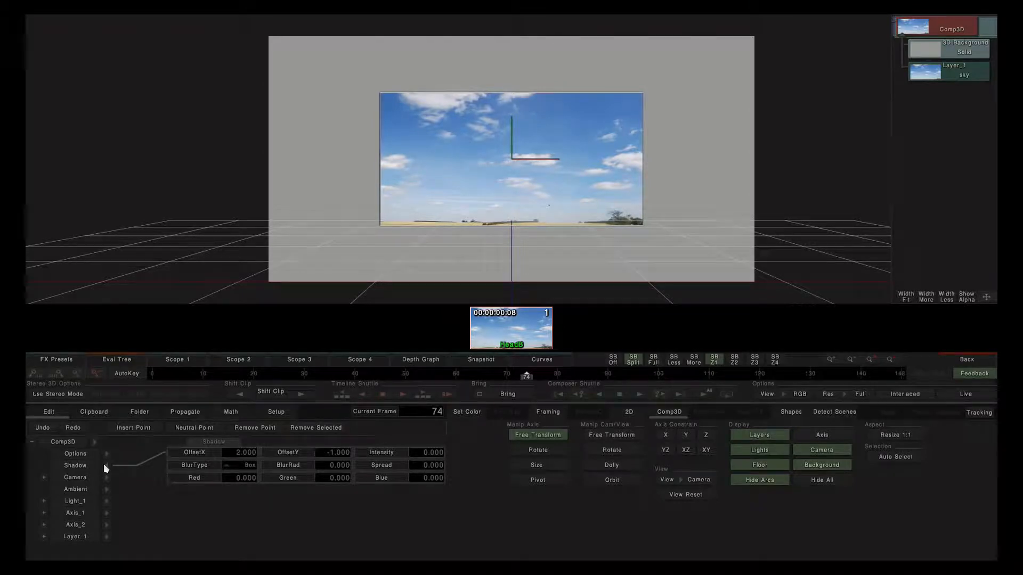
drag(409, 459, 796, 427)
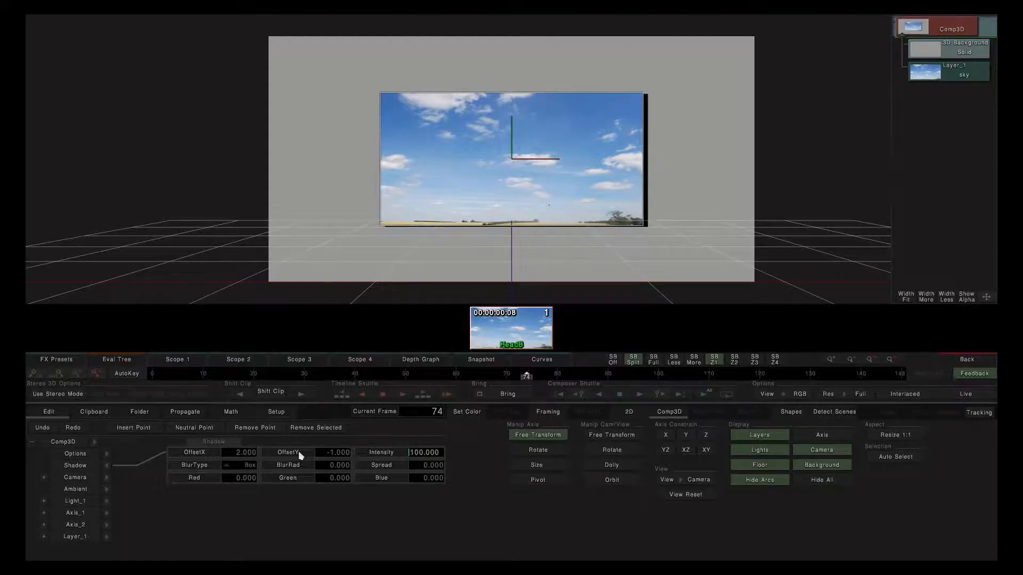
drag(238, 453, 307, 456)
click(251, 470)
click(241, 453)
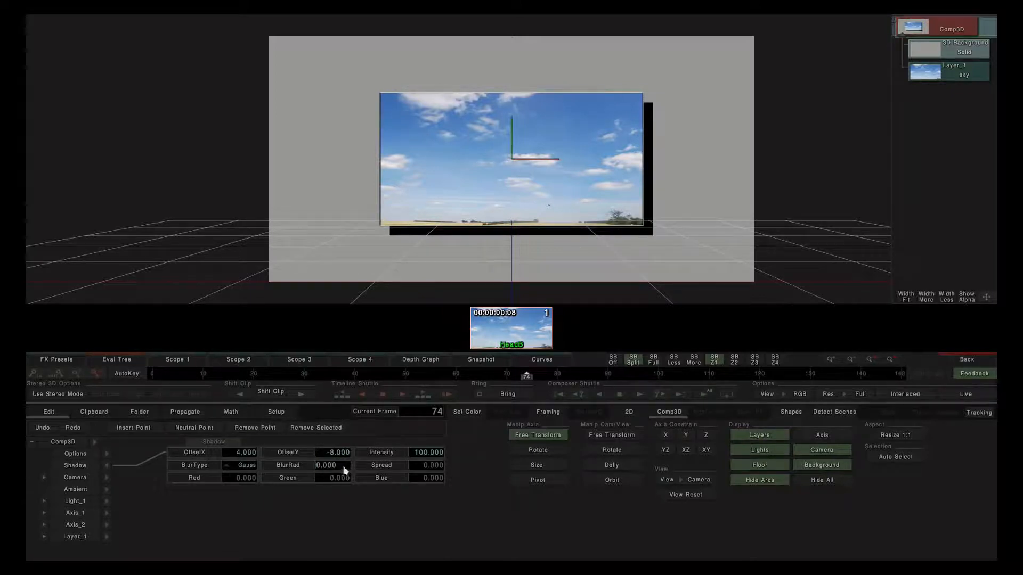
Step: Soften and widen Layer_1's shadow by setting BlurRad to 2 and then 9, with a Spread of 0.3
drag(343, 467, 347, 465)
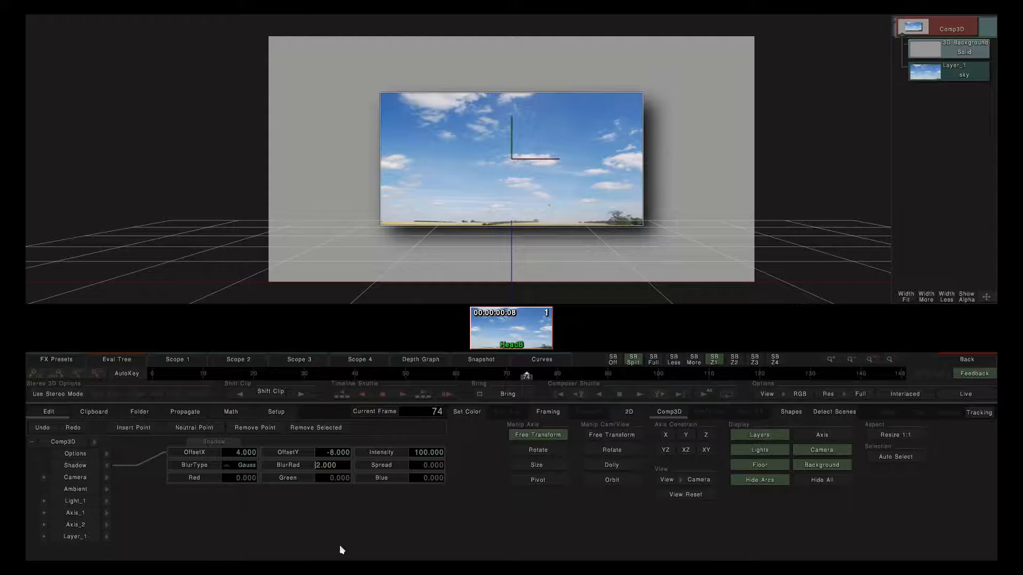
click(416, 468)
drag(329, 466, 349, 463)
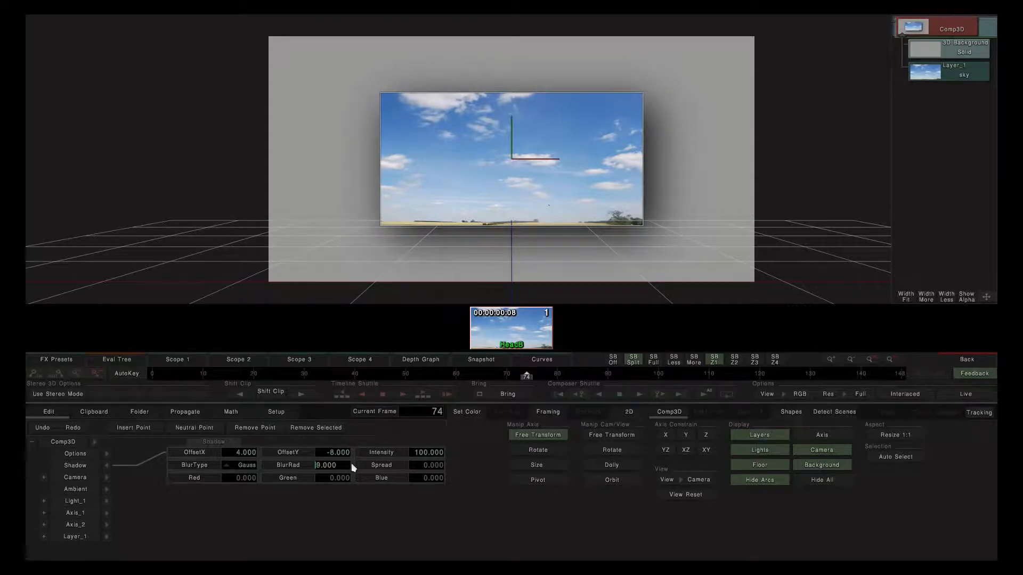
click(416, 467)
drag(418, 469, 444, 474)
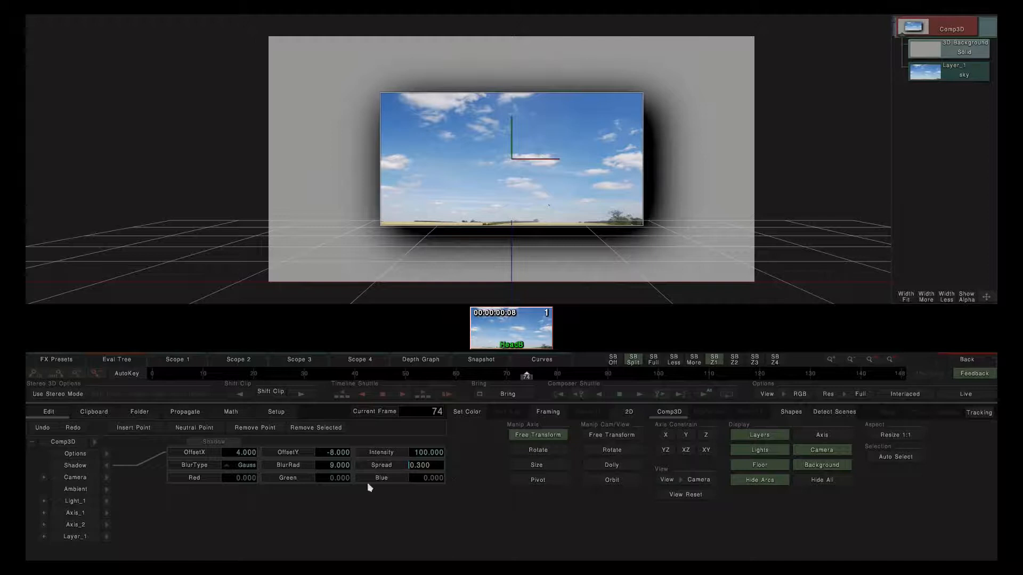
Step: Reset the Shadow parameters and open the Comp3D Options to examine the Background and Mode settings
click(109, 465)
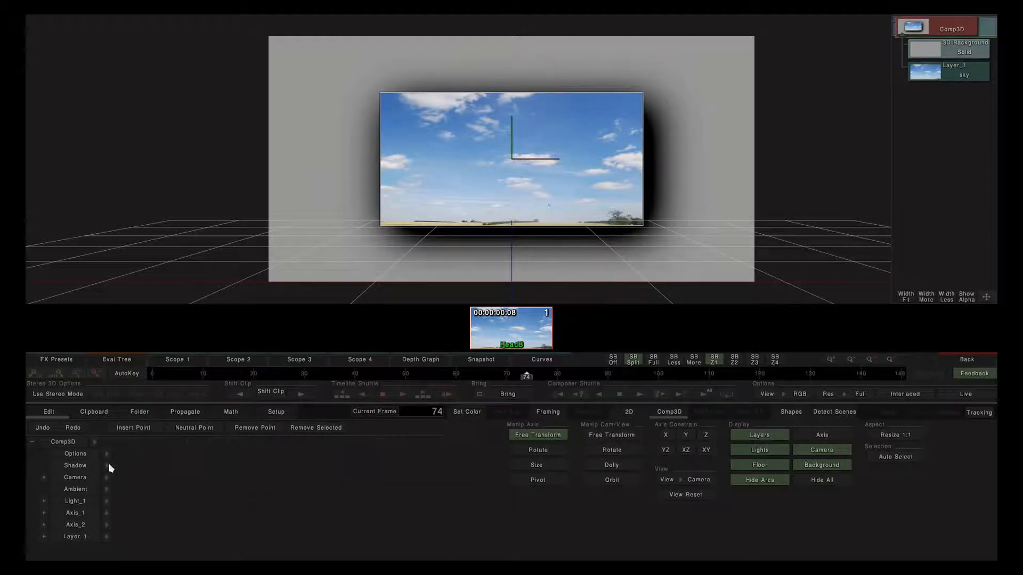
click(81, 467)
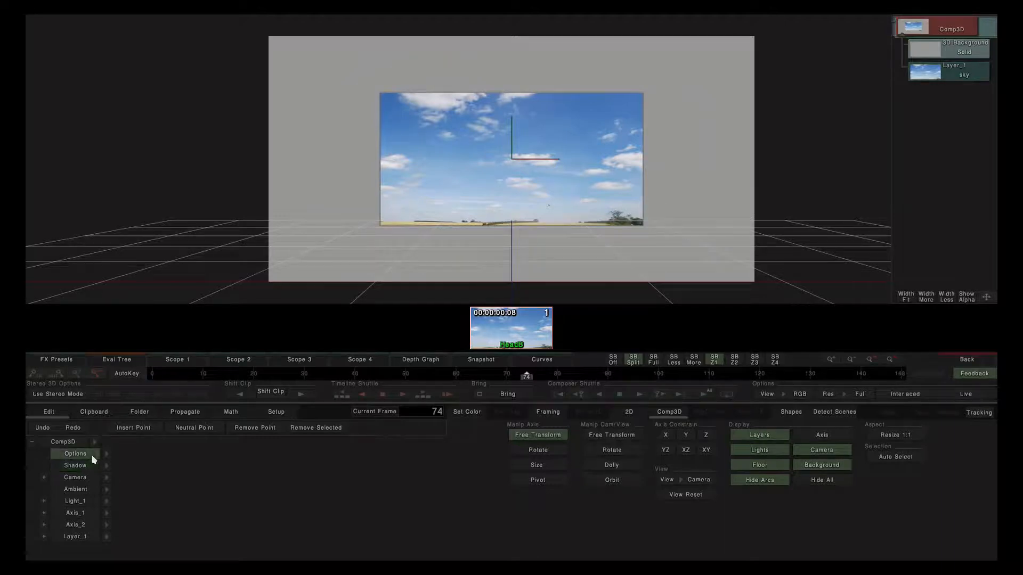
click(107, 454)
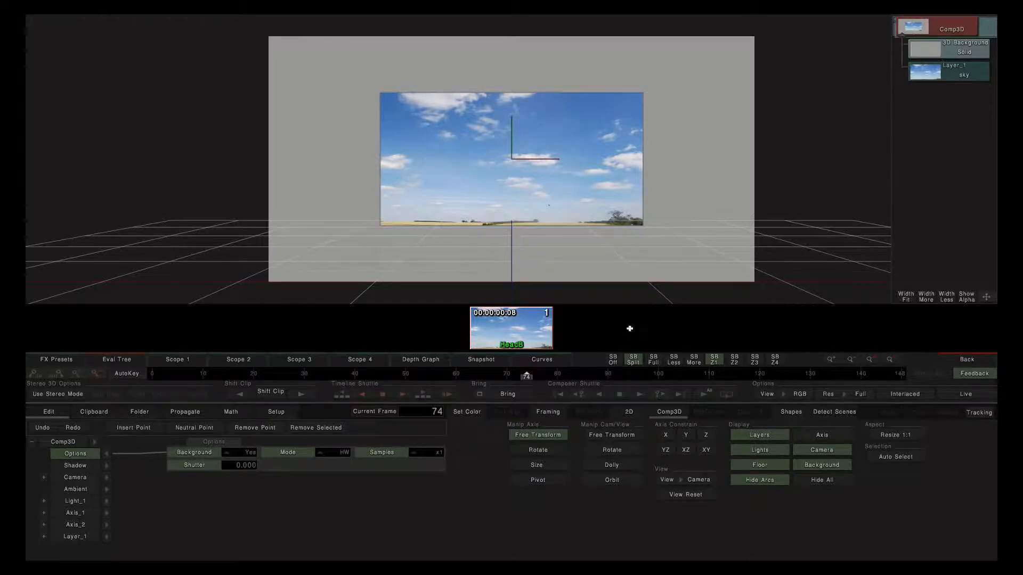
click(242, 457)
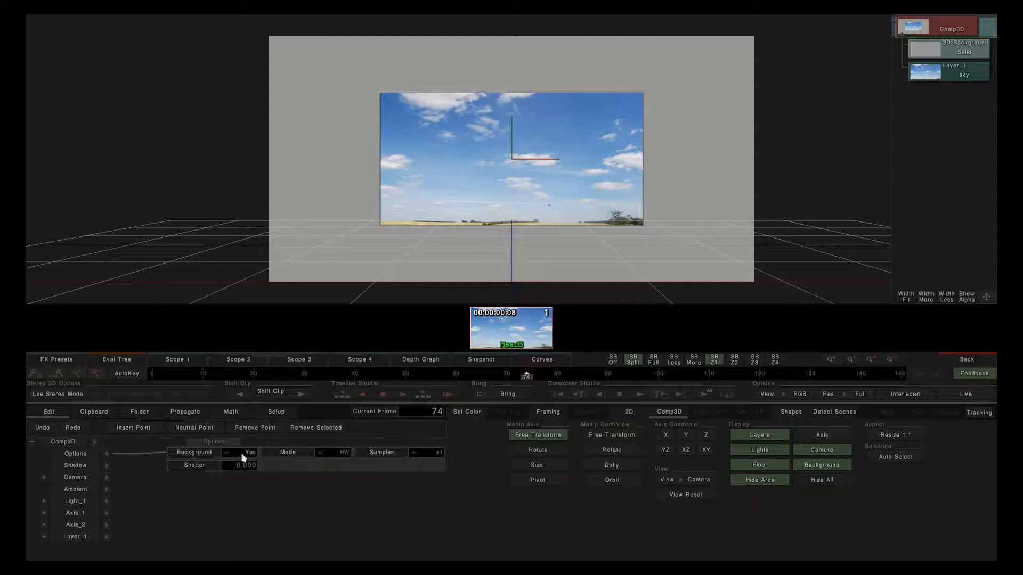
click(335, 454)
Step: Tilt Layer_1 clockwise with the Rotate manipulator and shrink it to a small rectangle, returning to Free Transform
click(538, 451)
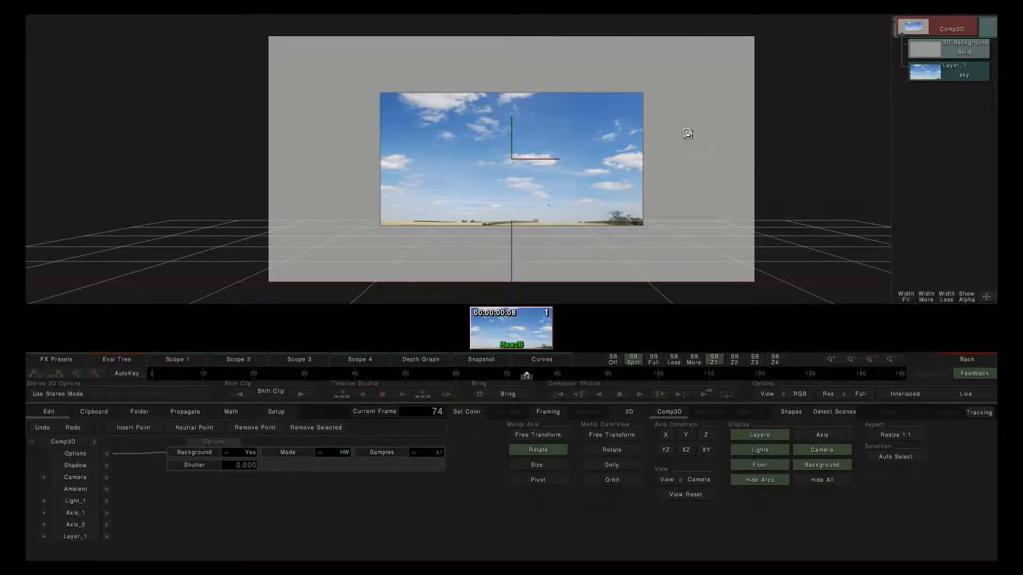
click(85, 536)
drag(642, 96, 643, 138)
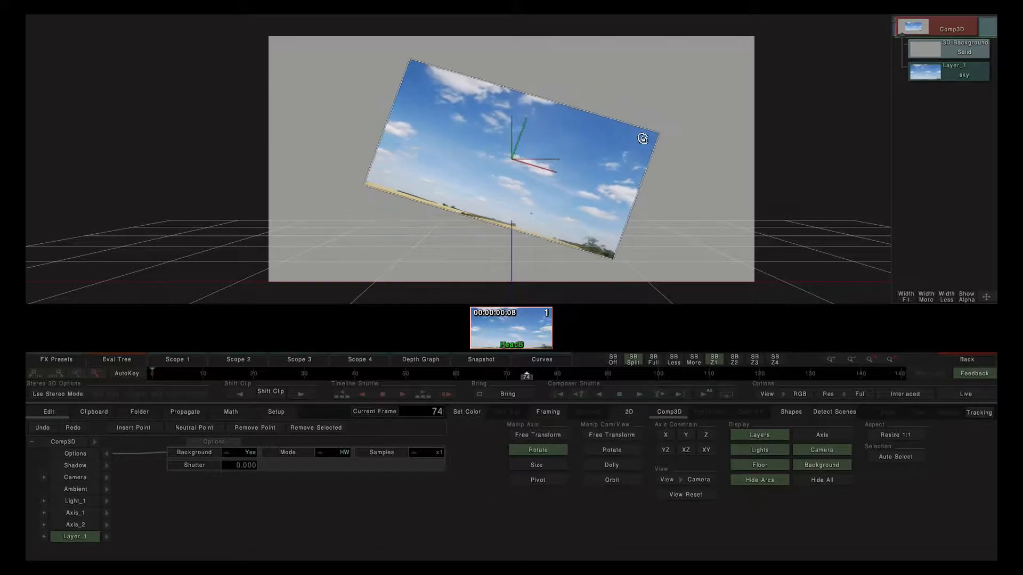
drag(676, 97, 575, 151)
click(535, 434)
Step: Shift Layer_1 up and to the right to bring its lower-left corner and slanted bottom edge into close view
scroll(573, 160, up, 2)
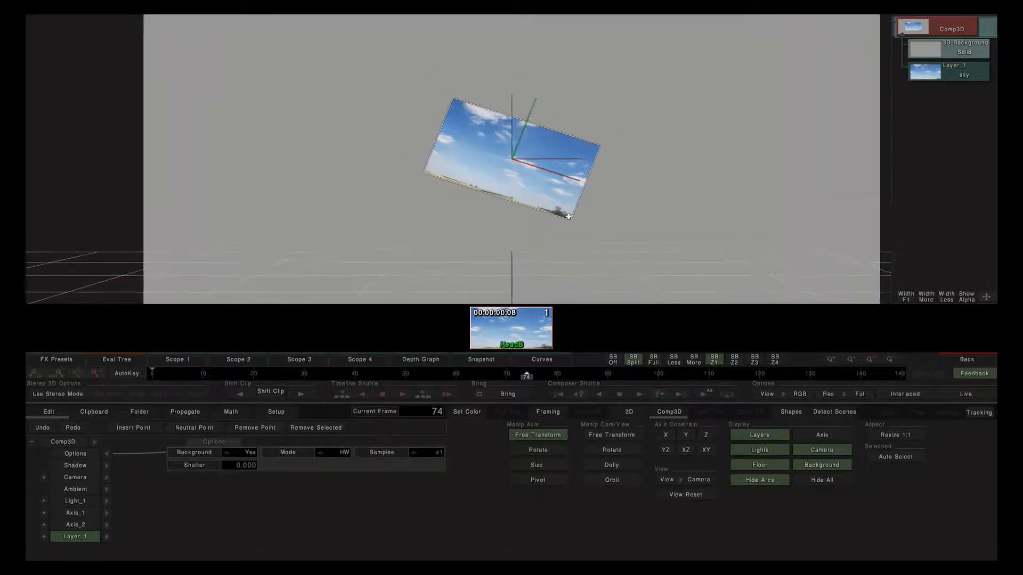
scroll(569, 217, up, 8)
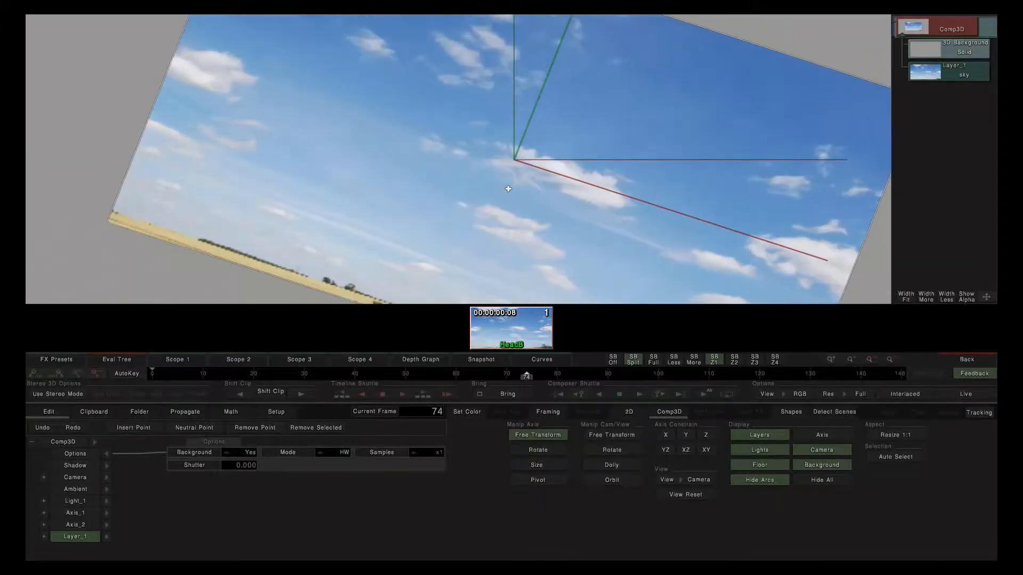
drag(238, 207, 453, 170)
scroll(456, 187, up, 4)
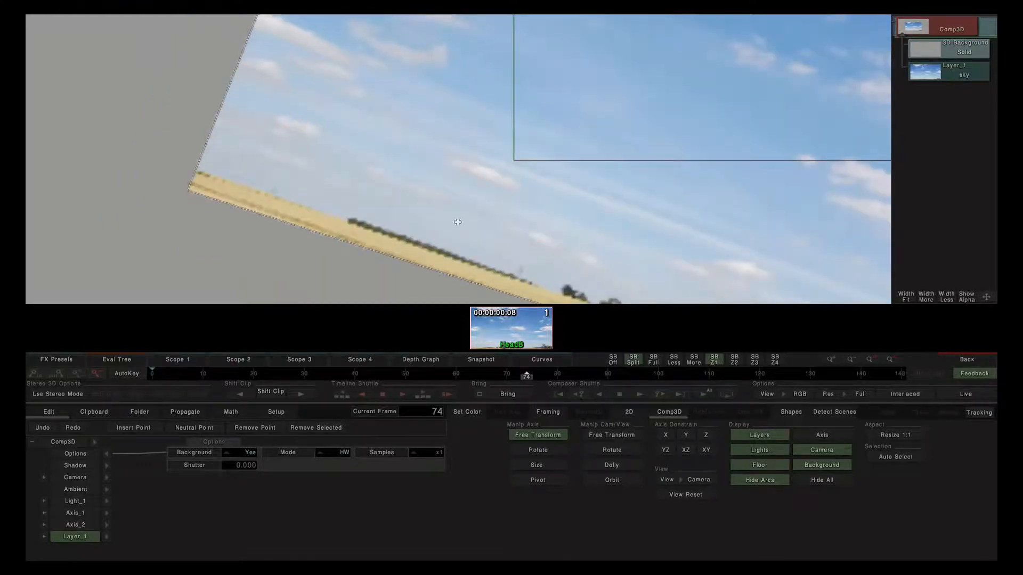
drag(457, 222, 506, 165)
Step: Compare edge antialiasing with Samples at x8, x1 and the highest setting, restore x1 and show the whole frame
click(431, 453)
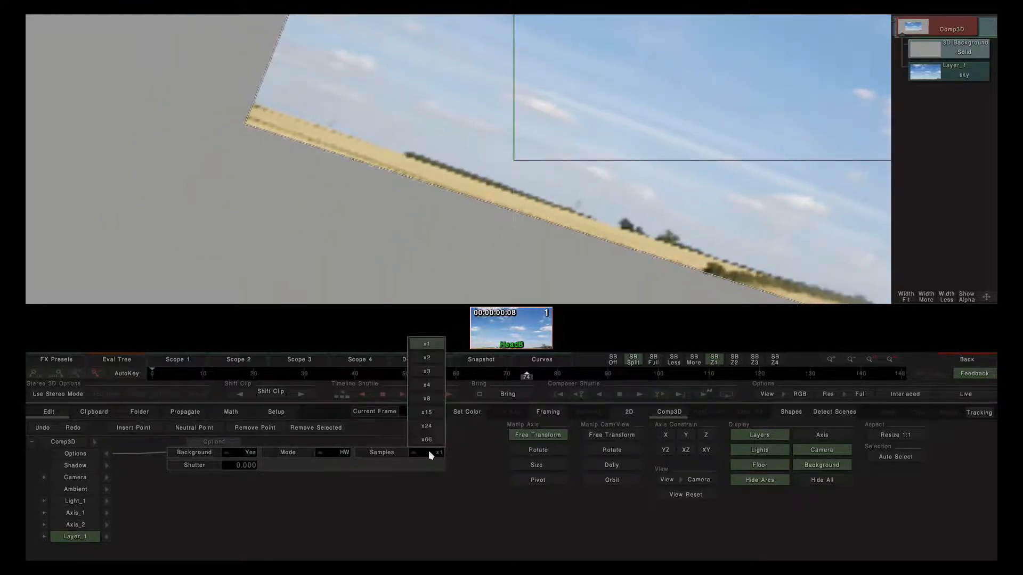
click(427, 401)
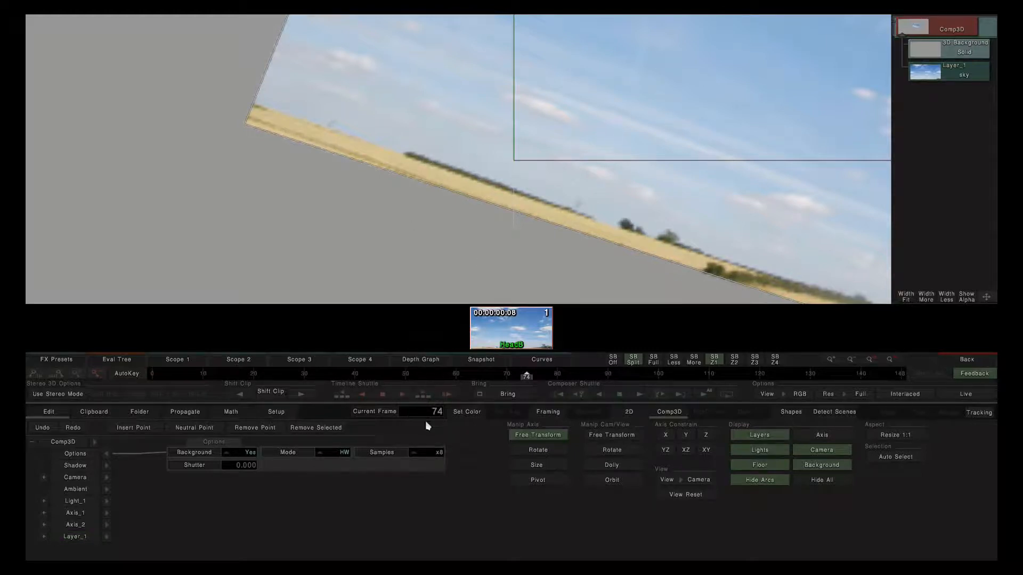
click(426, 454)
click(427, 345)
click(426, 454)
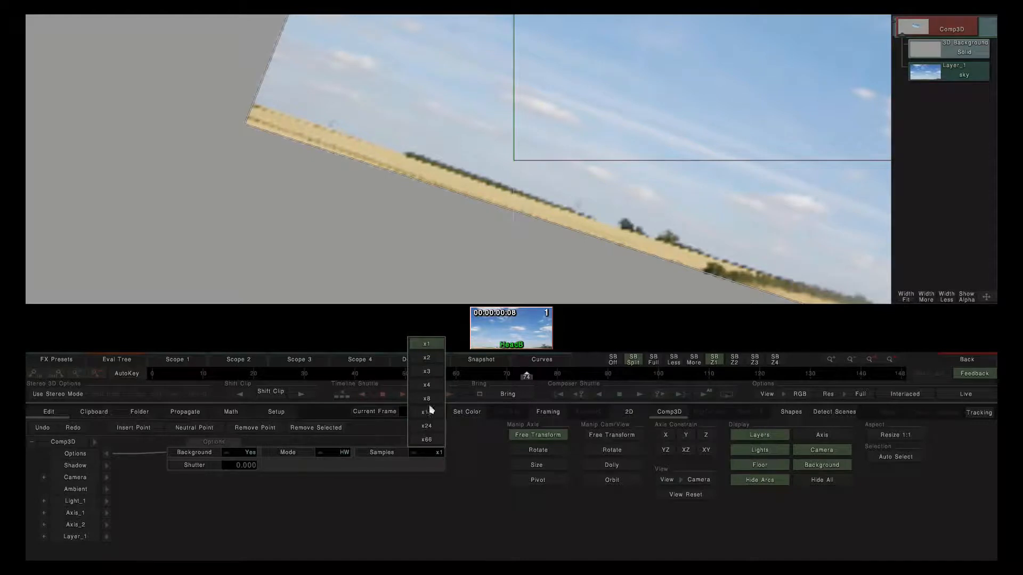
click(430, 440)
click(433, 454)
click(428, 344)
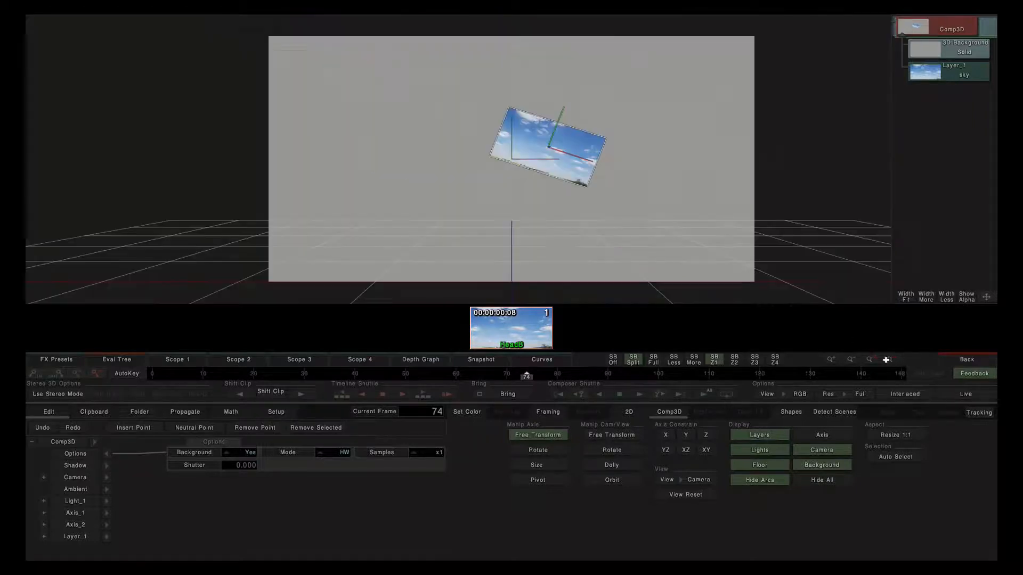
click(889, 359)
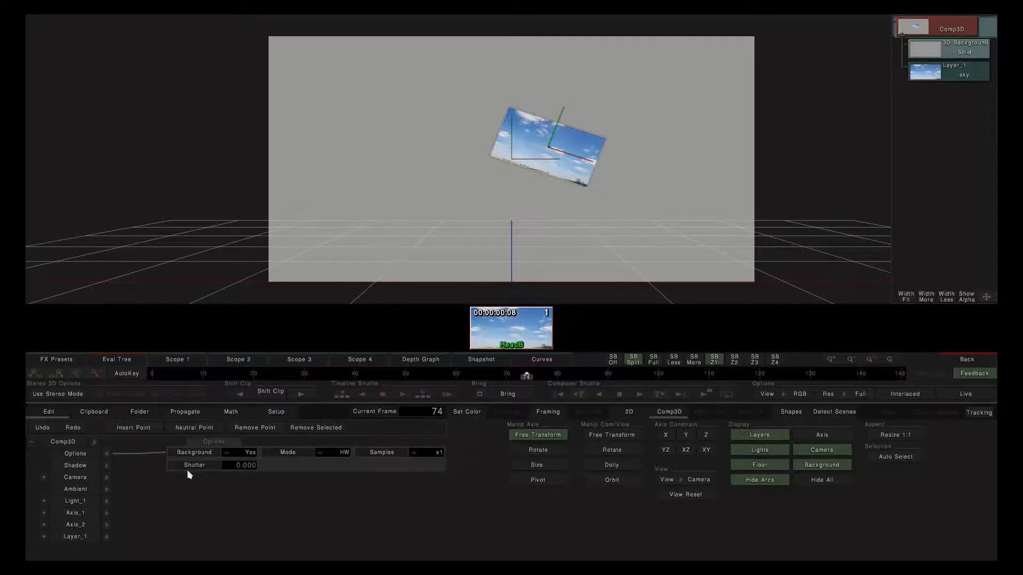
Step: Move Layer_1 to the upper left of the background, enable AutoKey and keyframe its position at frame 0
click(79, 538)
drag(612, 167, 407, 101)
click(127, 373)
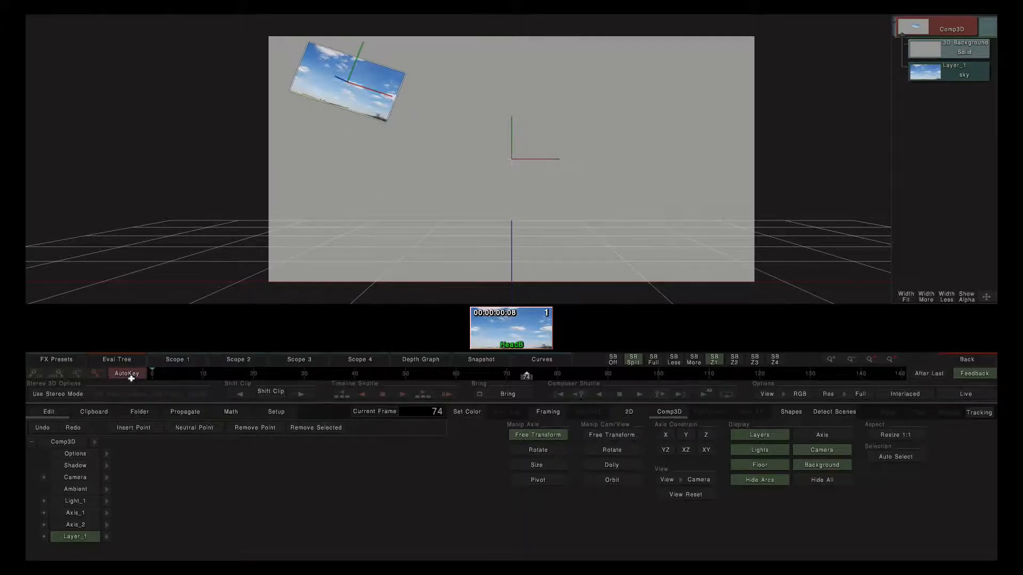
drag(526, 375, 153, 376)
drag(363, 83, 371, 83)
Step: Keyframe Layer_1 at the upper right of the background on frame 24 and at the lower centre on frame 51
drag(154, 375, 273, 378)
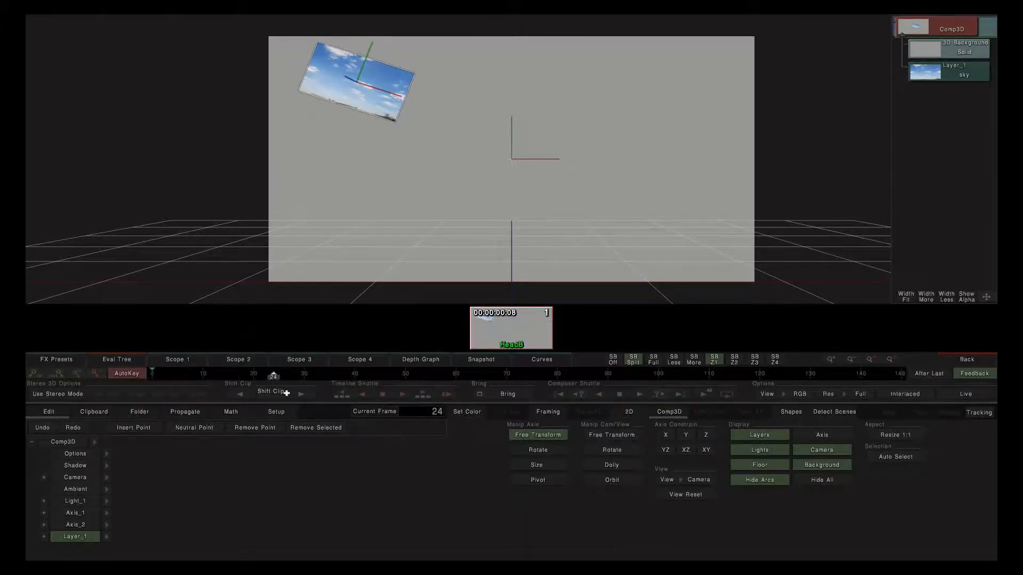
mouse_move(376, 87)
mouse_down()
mouse_move(532, 119)
mouse_move(638, 118)
mouse_up()
drag(274, 377, 409, 376)
drag(628, 137, 525, 276)
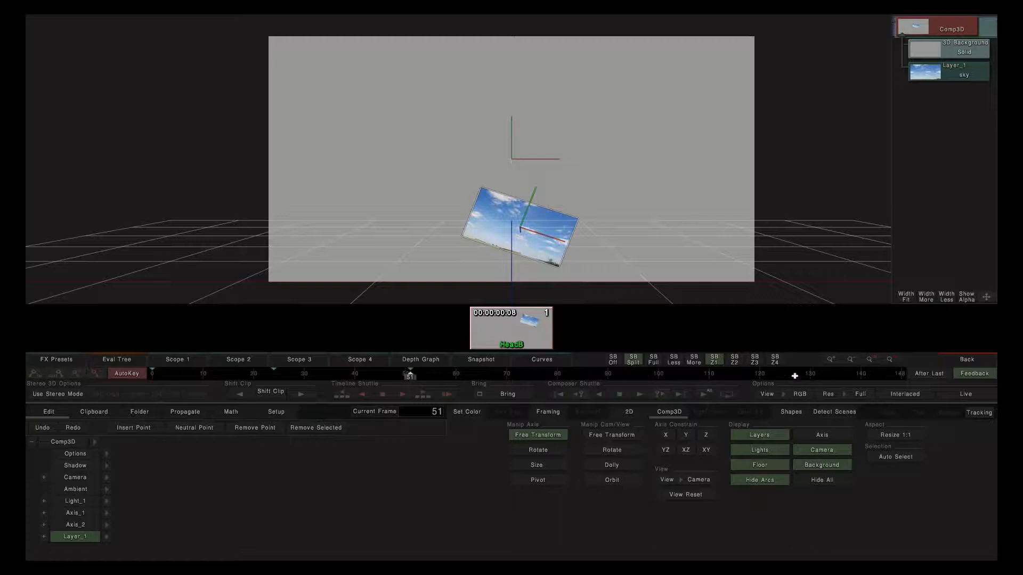
Step: Return to frame 0 and set the Shutter value in the Comp3D Options to 180
drag(409, 376, 121, 393)
click(110, 455)
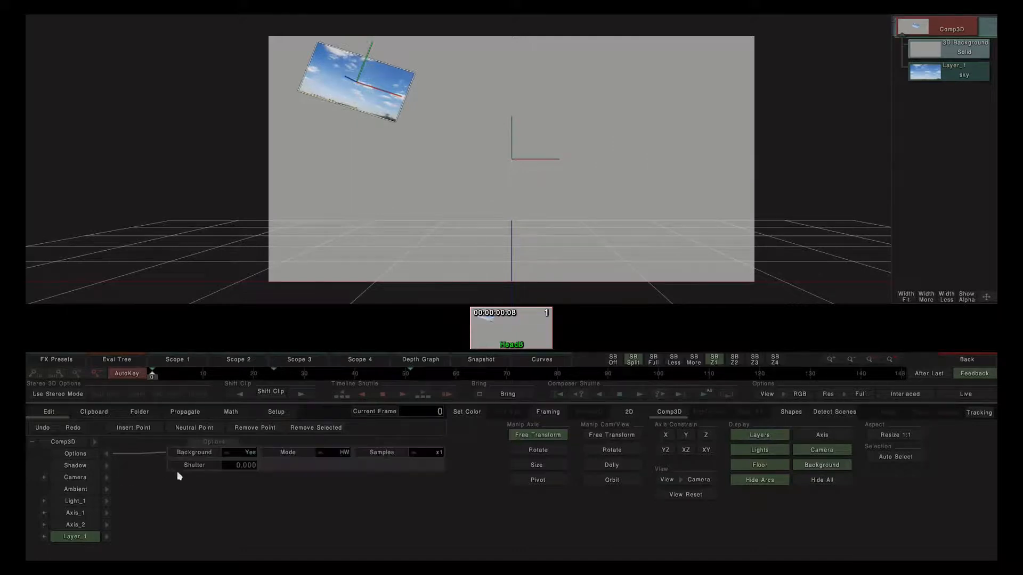
click(232, 470)
text(18)
key(Return)
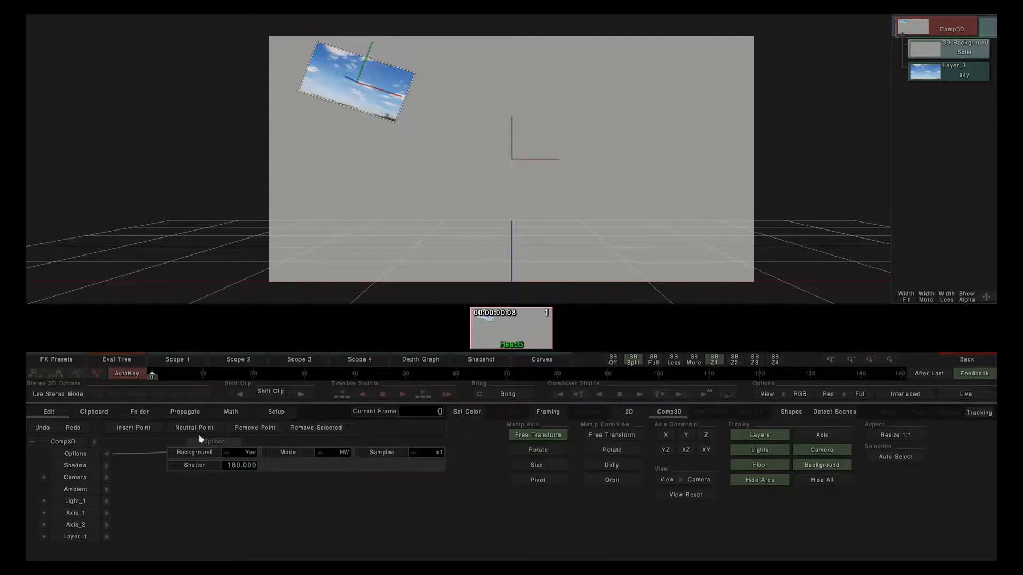
Step: Turn off AutoKey, set Samples to x2 and inspect Layer_1's motion blur up close at frame 40
click(127, 374)
mouse_move(153, 378)
mouse_down()
mouse_move(591, 377)
mouse_move(152, 377)
mouse_up()
click(430, 458)
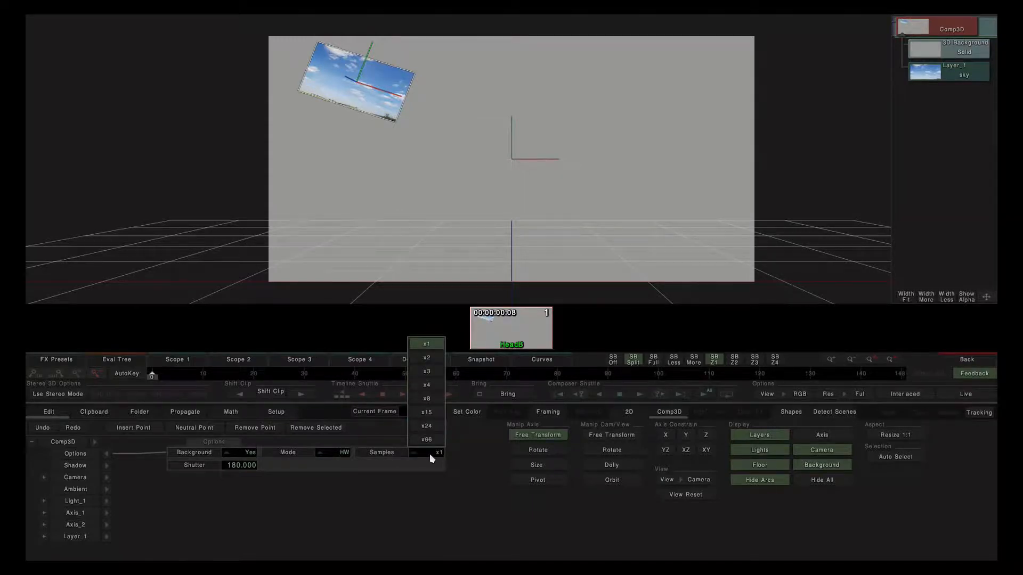
click(430, 357)
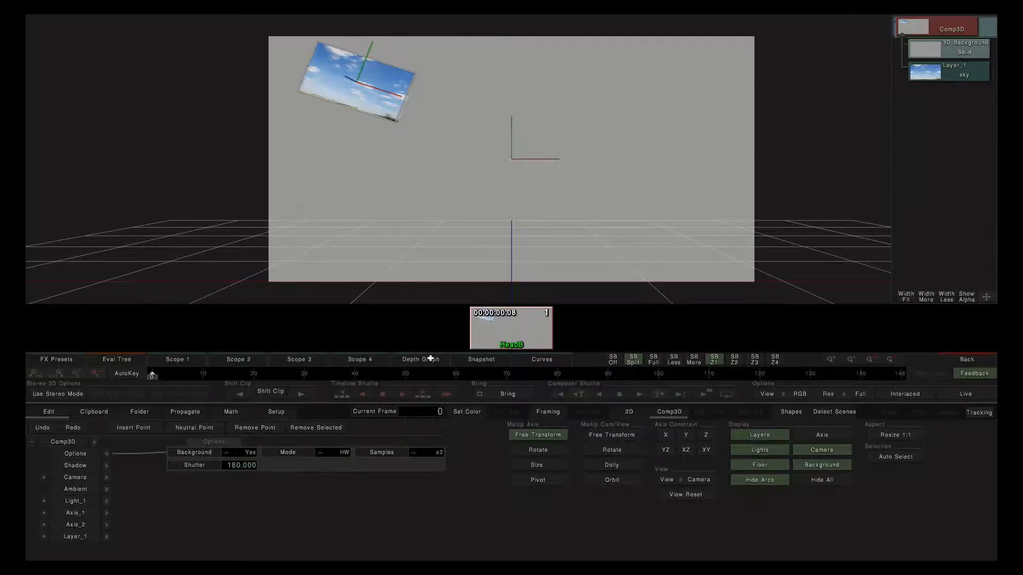
drag(153, 376, 358, 366)
drag(629, 258, 630, 108)
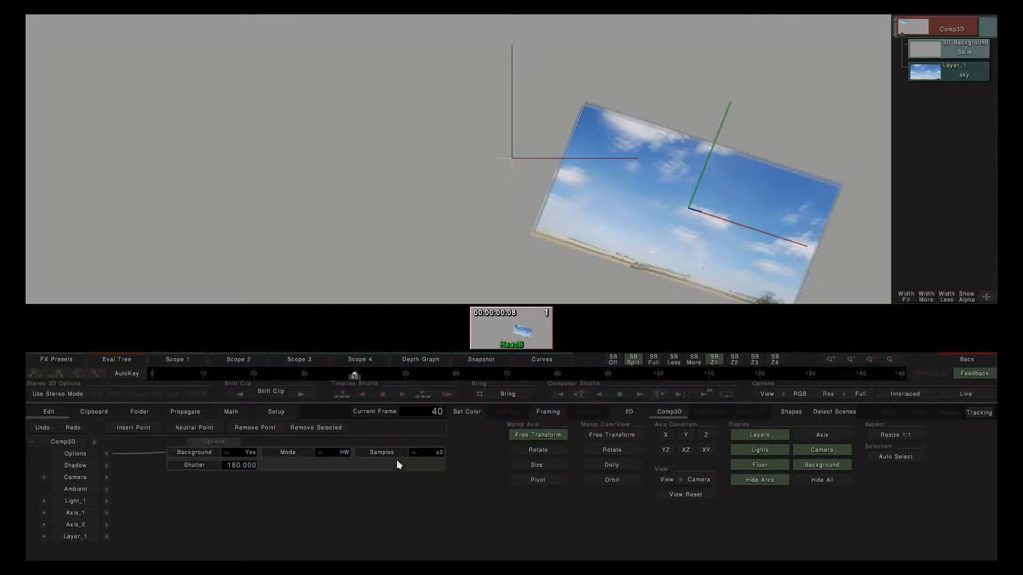
Step: Set Samples to x15 and check the motion blur from frame 40 back to frame 0
click(429, 451)
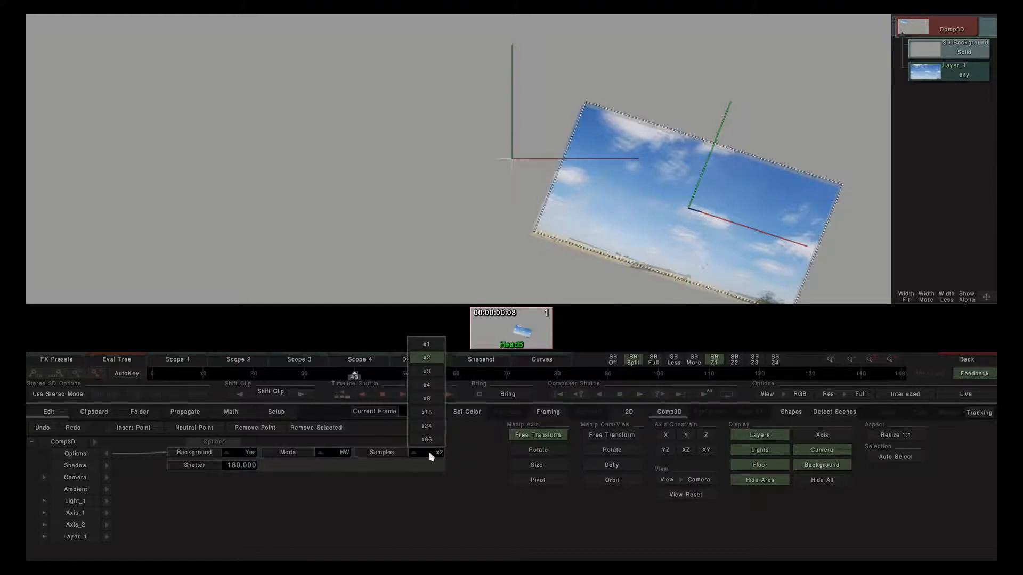
click(428, 413)
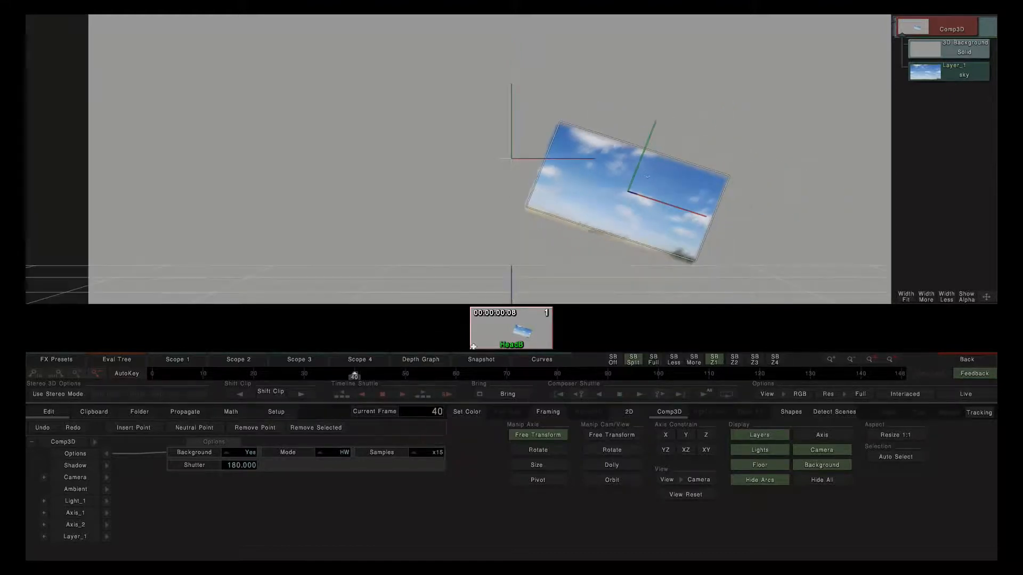
drag(354, 376, 134, 378)
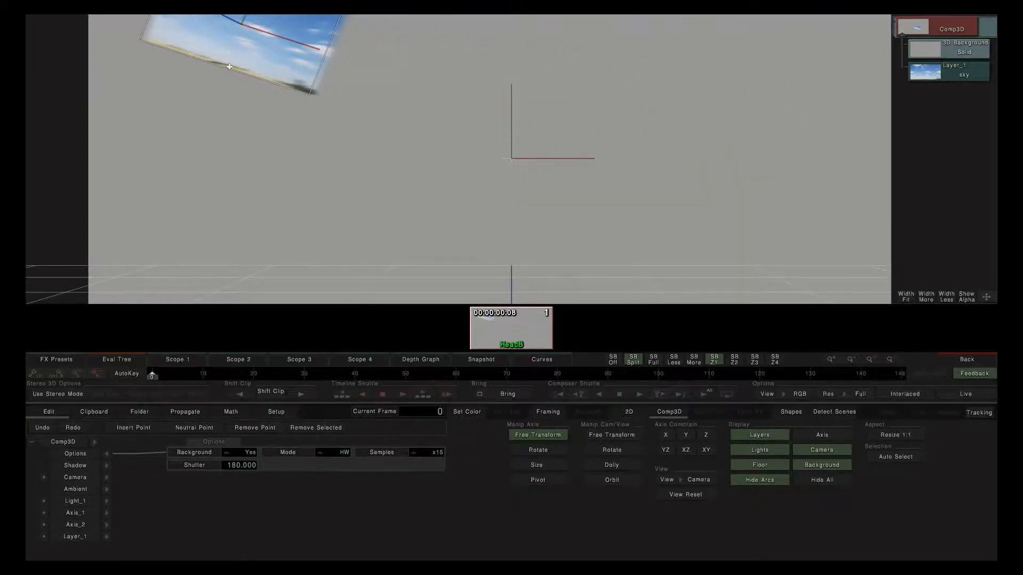
Step: Enable AutoKey, keyframe Layer_1 lower down at about frame 6 for faster motion, and go to frame 2
drag(152, 376, 182, 375)
click(122, 374)
click(77, 536)
drag(327, 65, 308, 304)
mouse_move(182, 374)
mouse_down()
mouse_move(127, 378)
mouse_move(347, 381)
mouse_move(163, 378)
mouse_up()
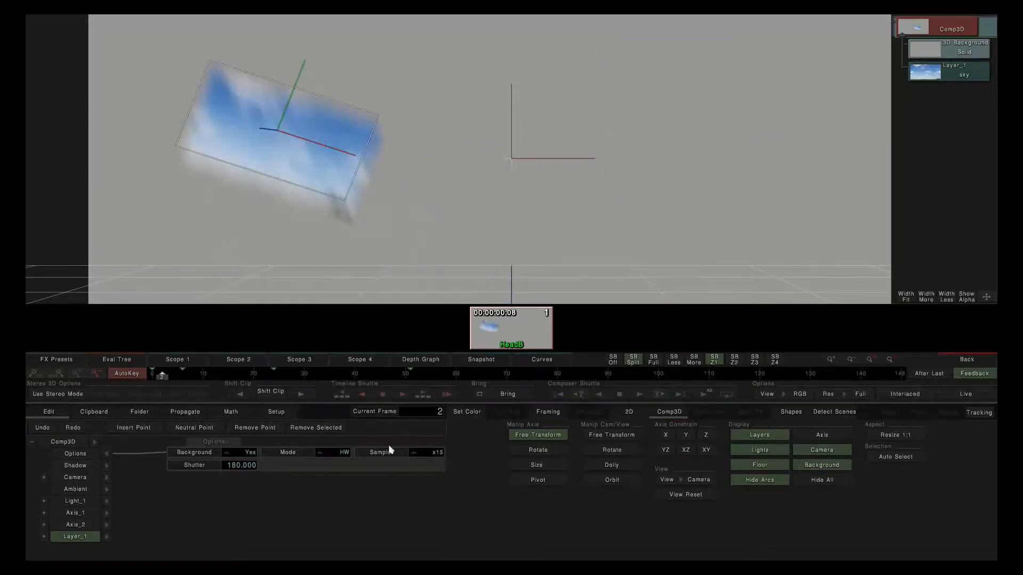
Step: Compare Layer_1's motion blur at Samples x4 and x66, return Samples to x15 and close the Options parameters
click(420, 452)
click(423, 398)
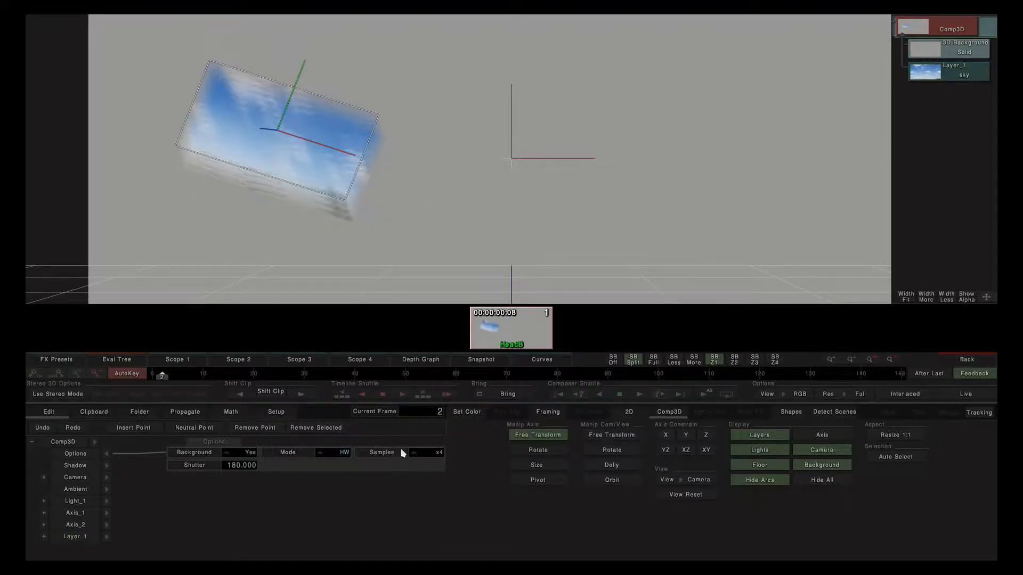
click(436, 453)
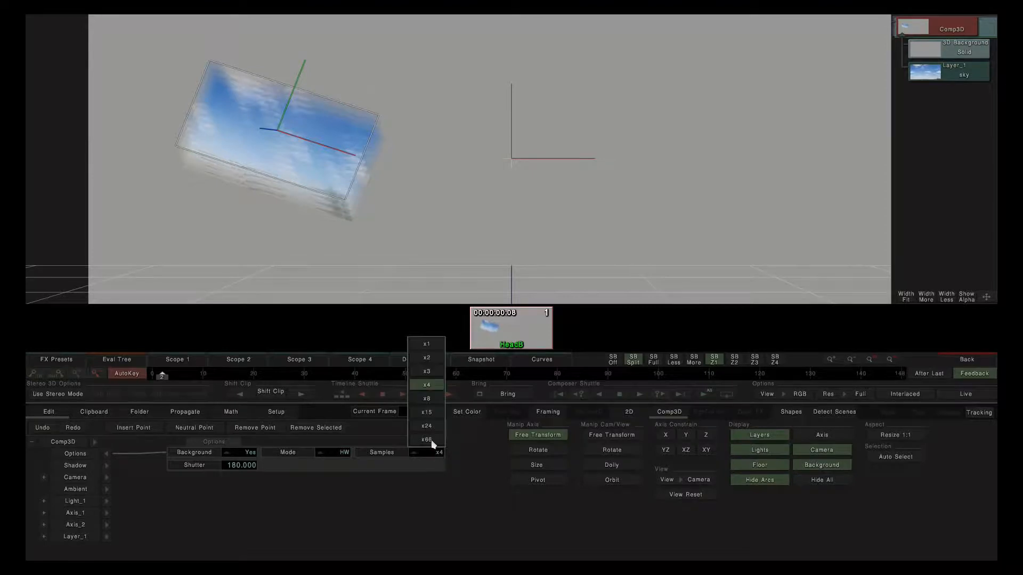
click(430, 439)
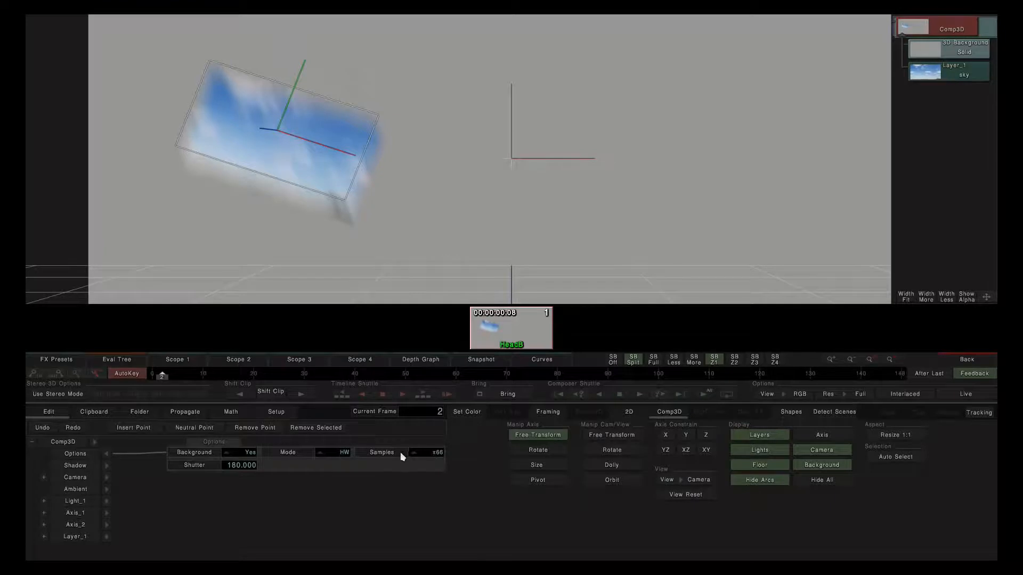
click(436, 456)
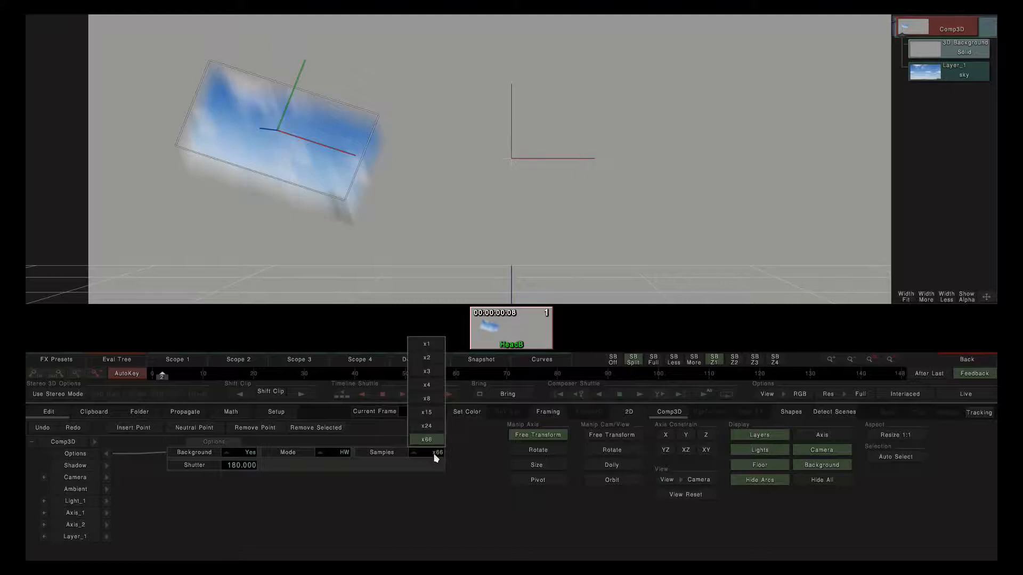
click(431, 414)
click(97, 453)
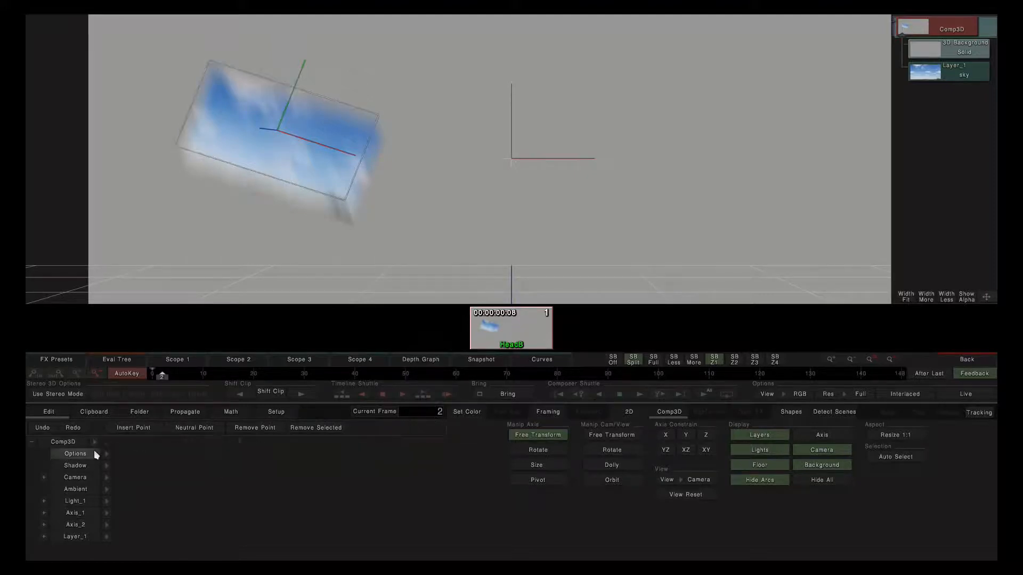
Step: Show the camera's Position and Target parameters and orbit the camera to about X 225, Y 100, Z 435
click(44, 477)
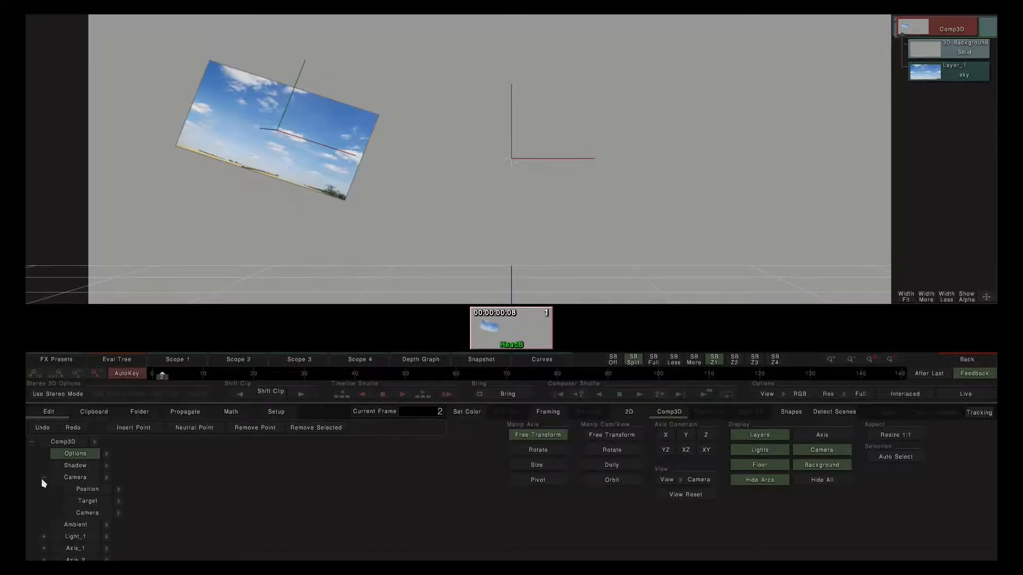
click(118, 489)
click(119, 502)
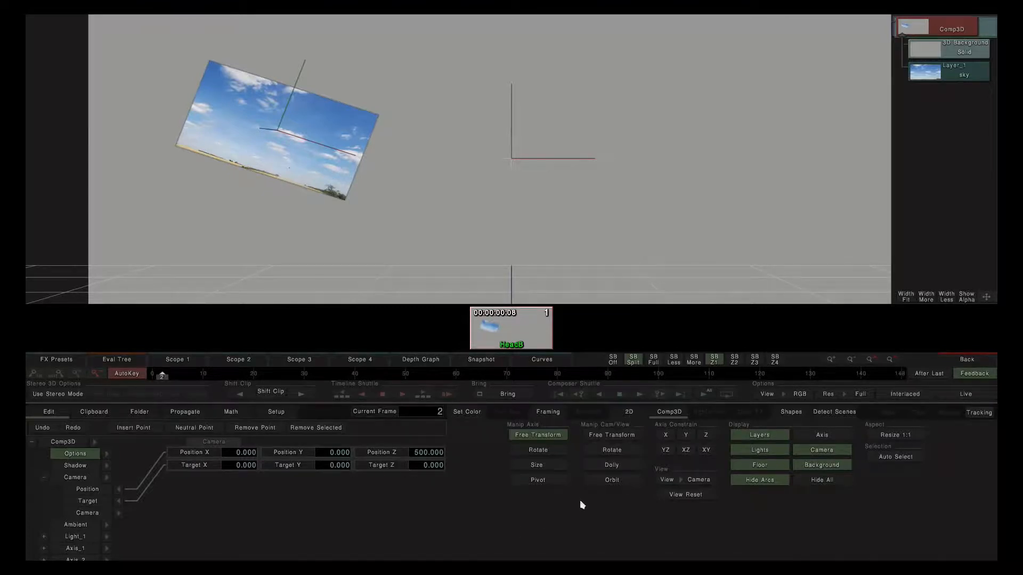
click(612, 479)
drag(655, 160, 585, 162)
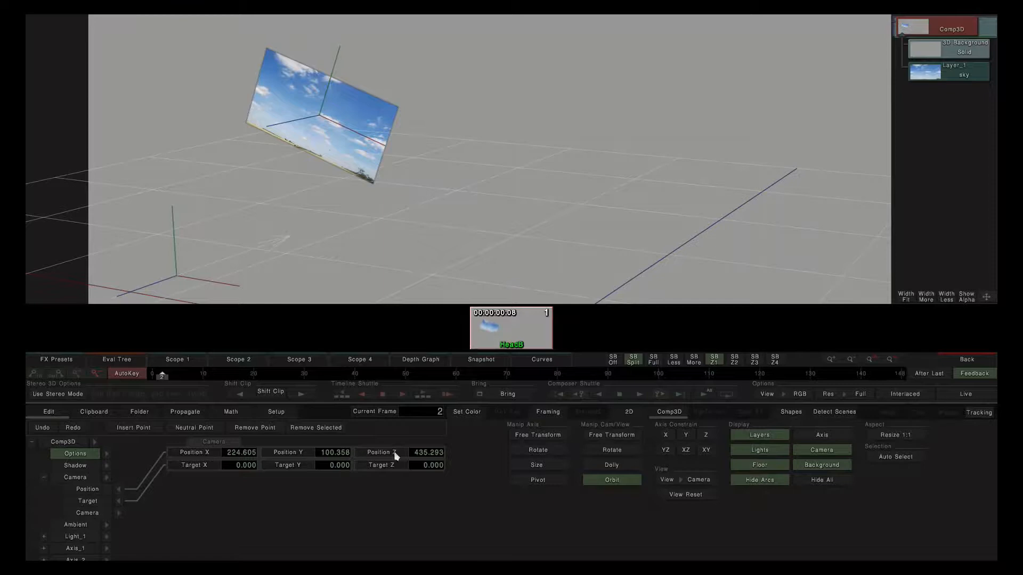
Step: Swap the Position and Target parameters for the camera's Roll, FOV and InterOcular ones, and try adjusting Camera Roll and Camera FOV
click(119, 489)
click(119, 501)
click(120, 513)
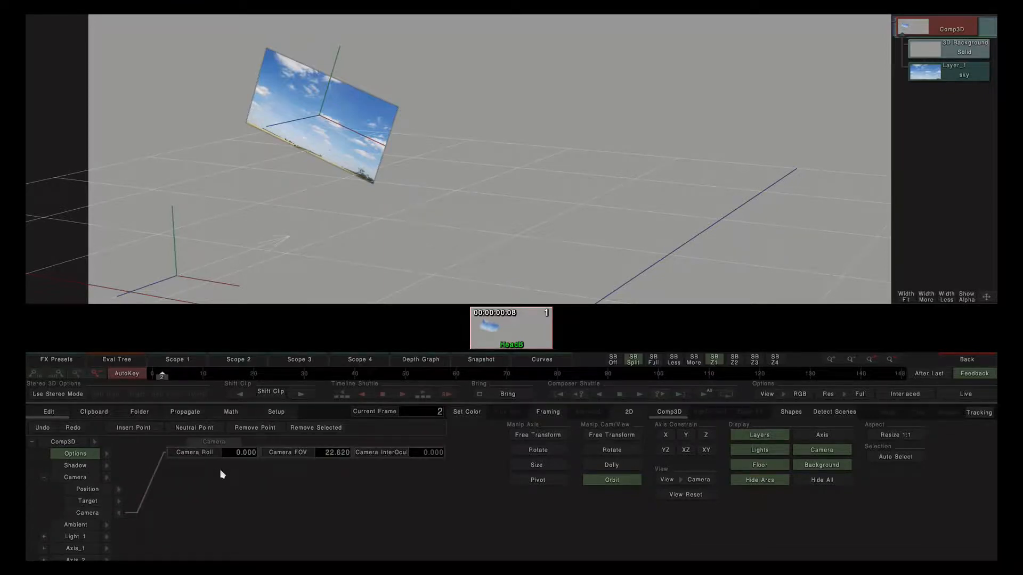
drag(236, 454, 237, 454)
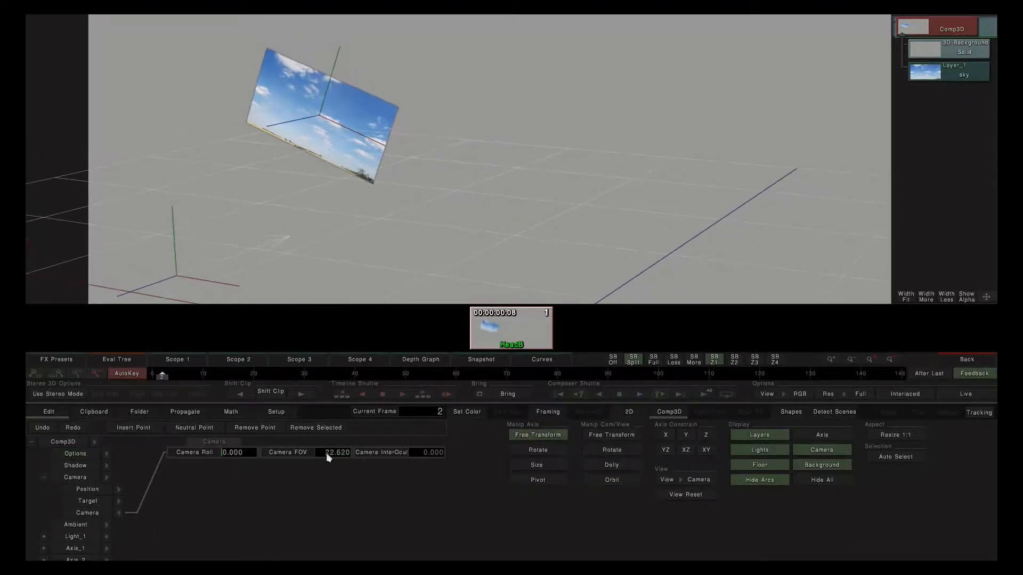
drag(327, 453, 327, 452)
Step: Enable stereo mode with the Anaglyph display and set the camera's InterOcular value to 100
click(66, 394)
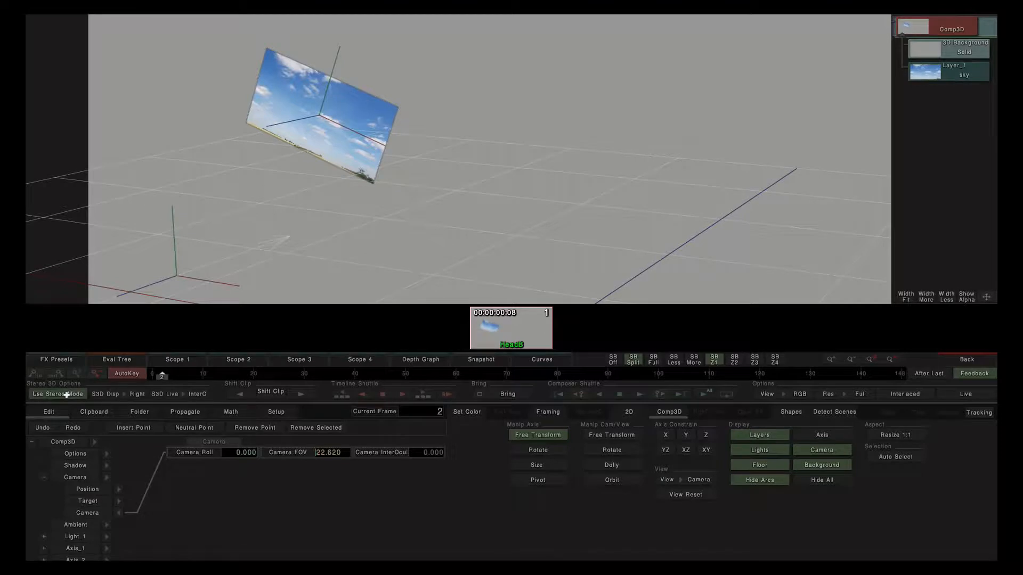
click(122, 395)
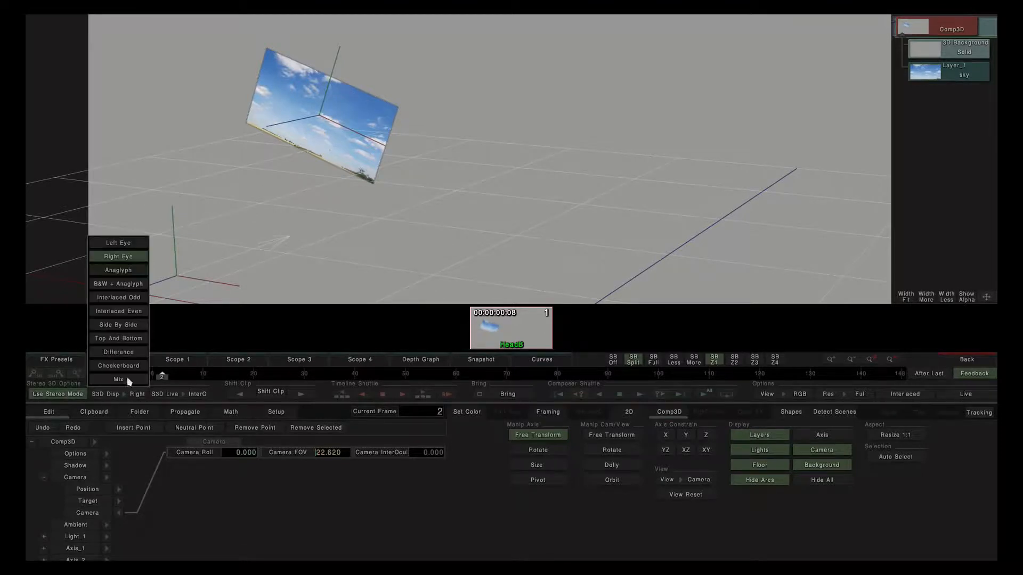
click(119, 271)
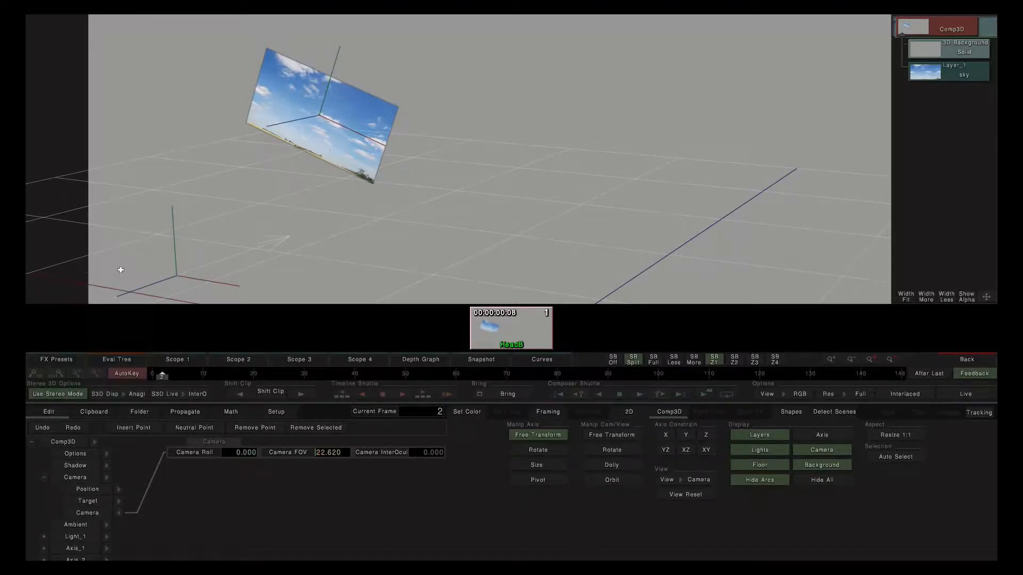
click(429, 453)
text(100)
key(Return)
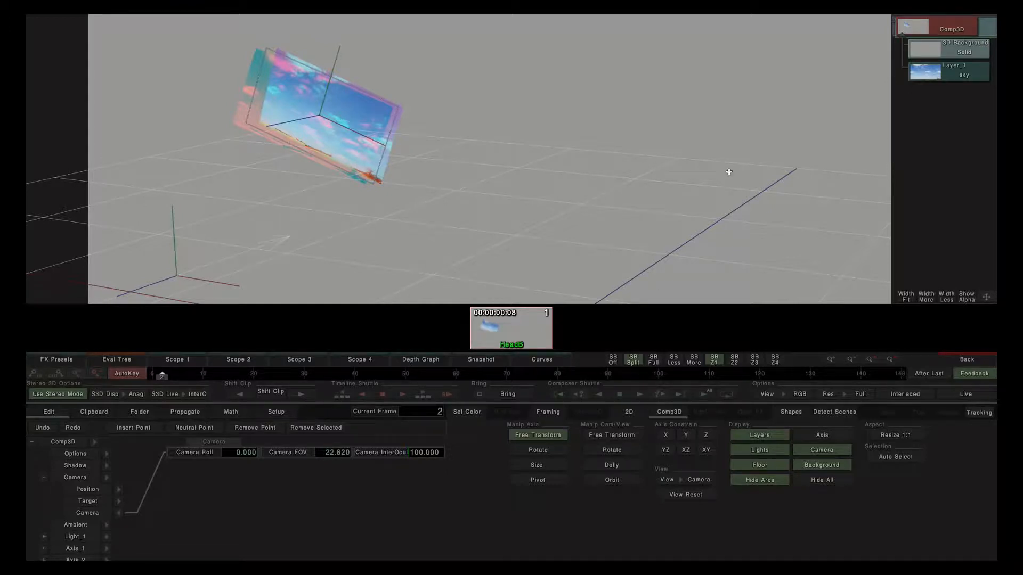
Step: Set Layer_1's Position Z to 20 to check the stereo offset, and close its parameters
scroll(549, 198, down, 5)
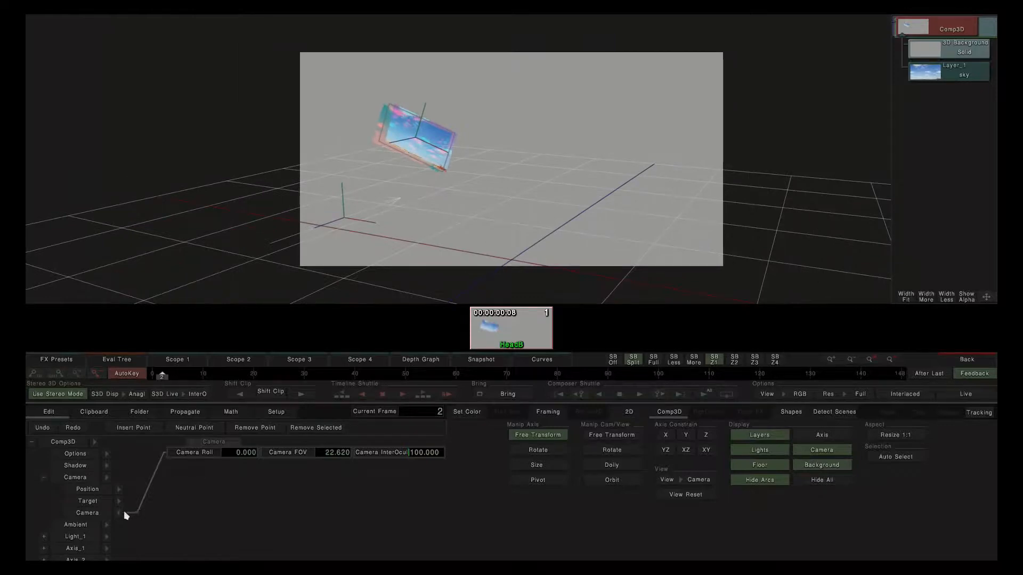
scroll(124, 514, down, 1)
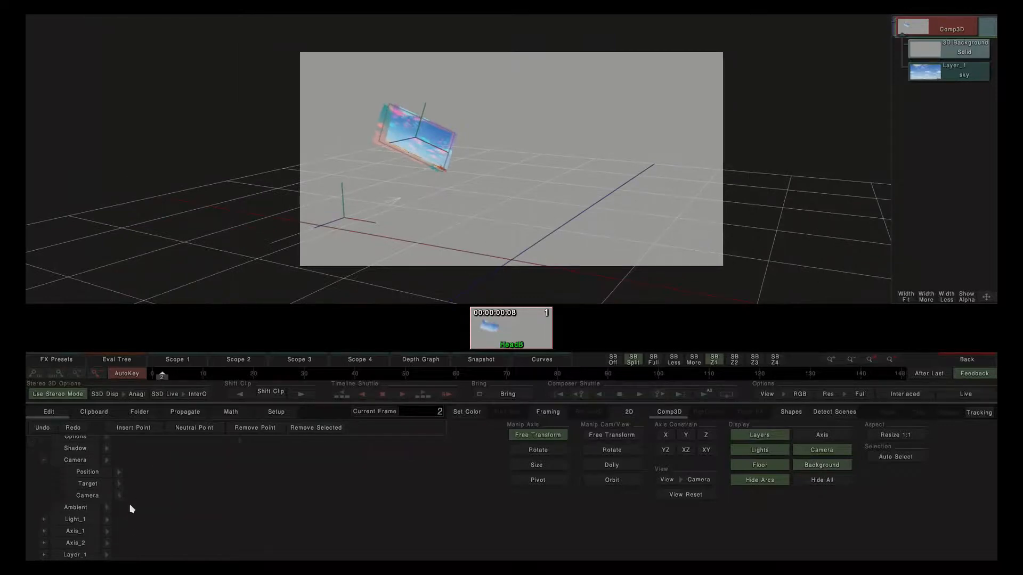
click(107, 554)
drag(411, 453, 426, 454)
drag(779, 432, 542, 416)
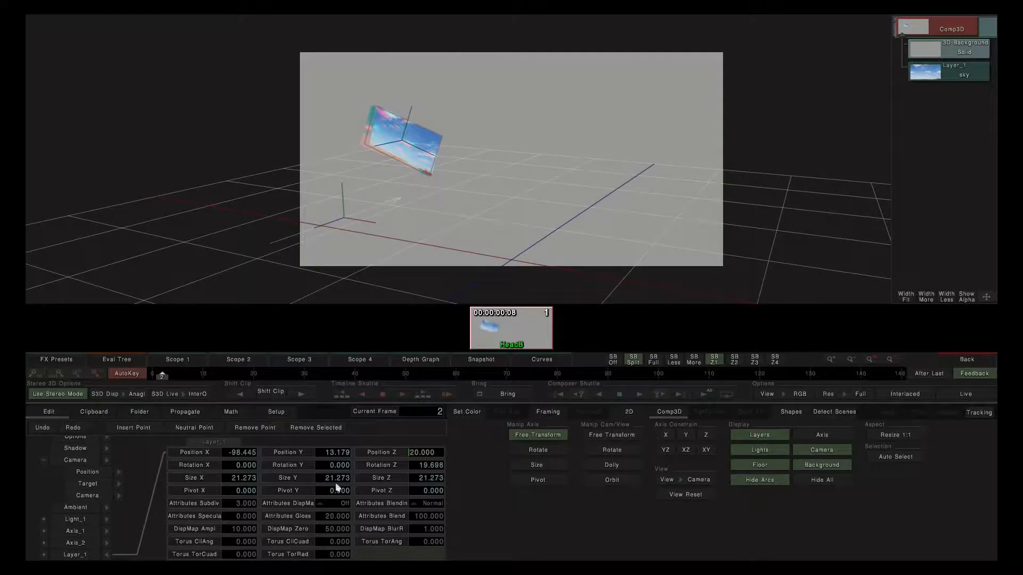
click(110, 556)
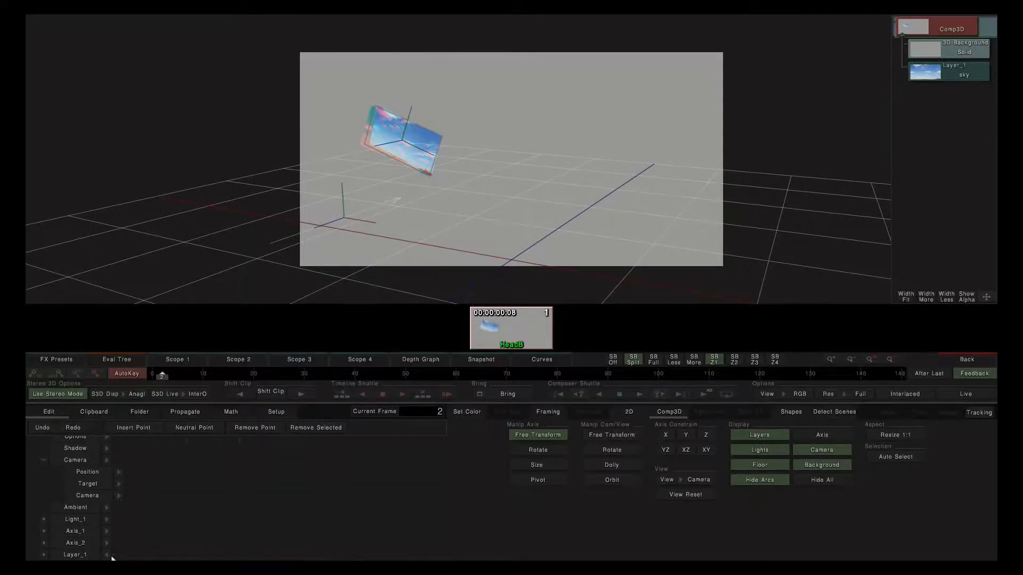
Step: Reset all Camera parameters to their defaults, collapse the Camera group and show the Ambient and Light_1 parameters
click(92, 462)
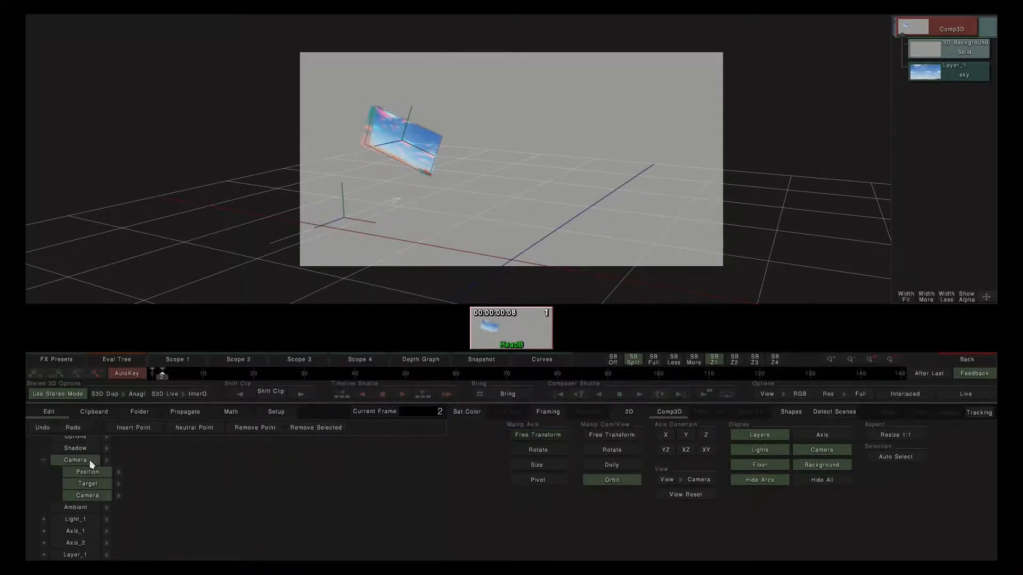
click(45, 460)
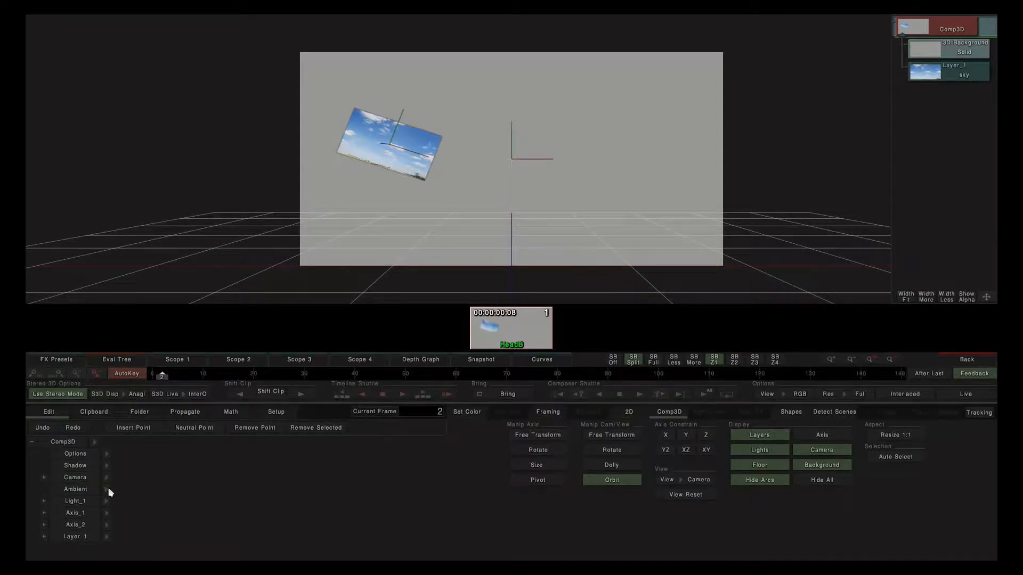
click(107, 488)
click(107, 502)
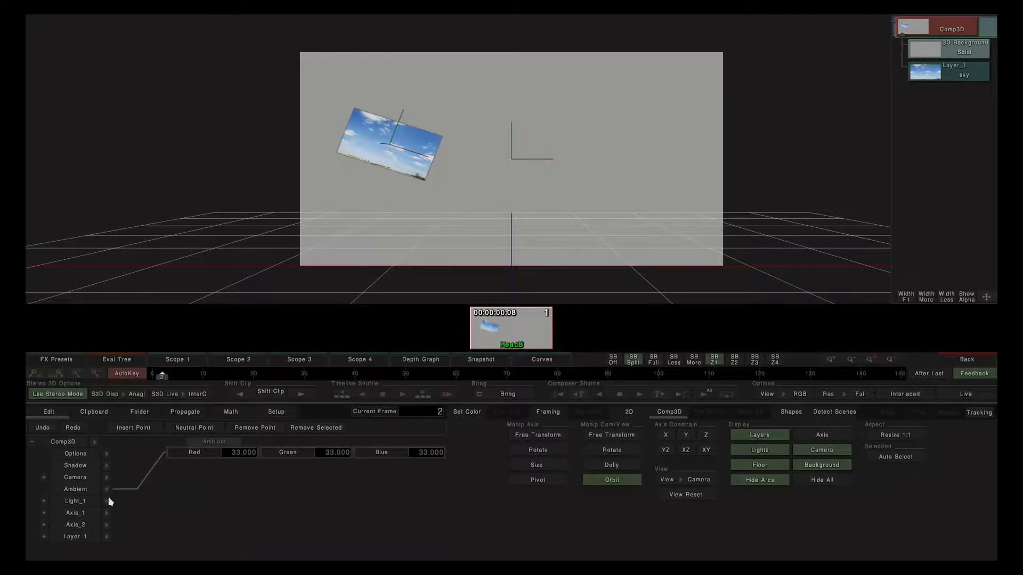
Step: Reset Layer_1 to its defaults, set its Rotation Y to -58 and close its parameters
click(72, 537)
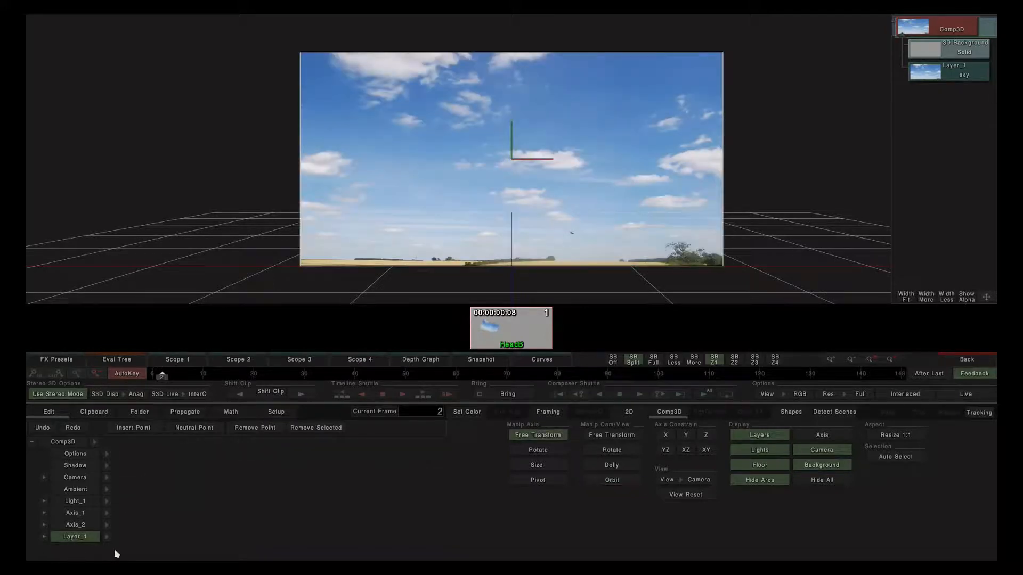
click(107, 537)
drag(334, 467, 28, 484)
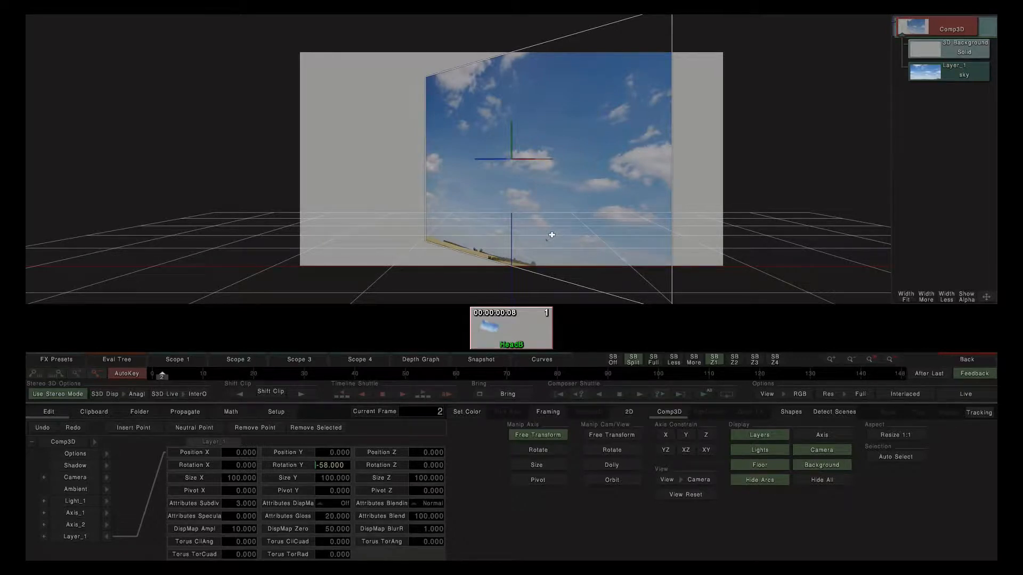
click(109, 537)
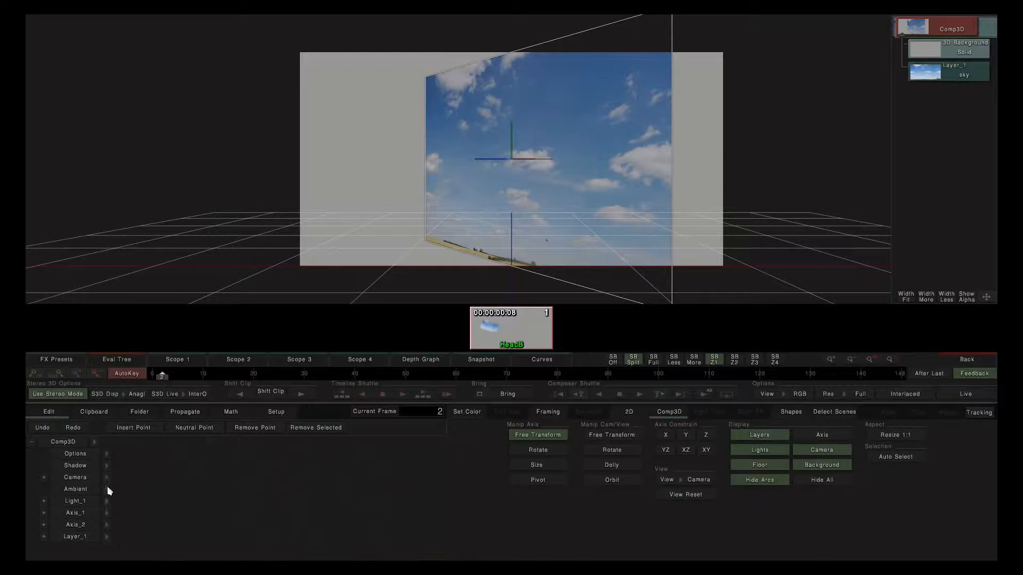
Step: Set the Ambient light's Red, Green and Blue to 100 each and close its parameters
click(104, 489)
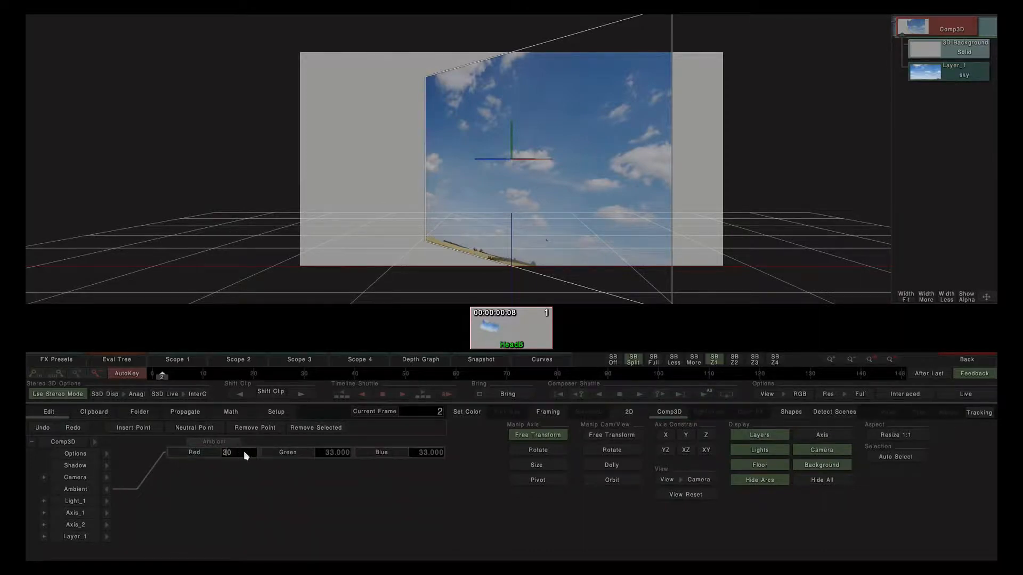
key(Return)
click(203, 455)
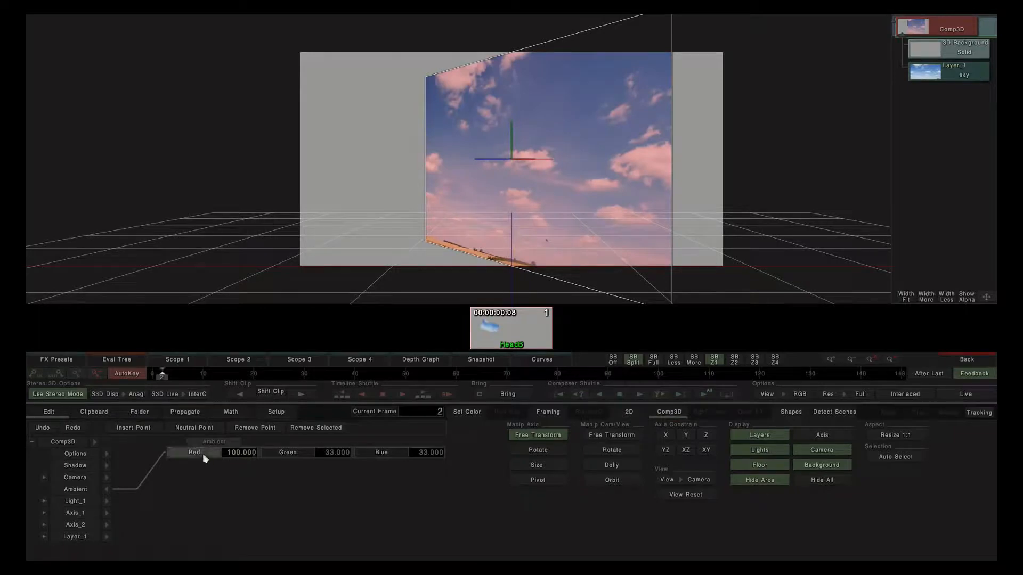
click(306, 451)
click(370, 452)
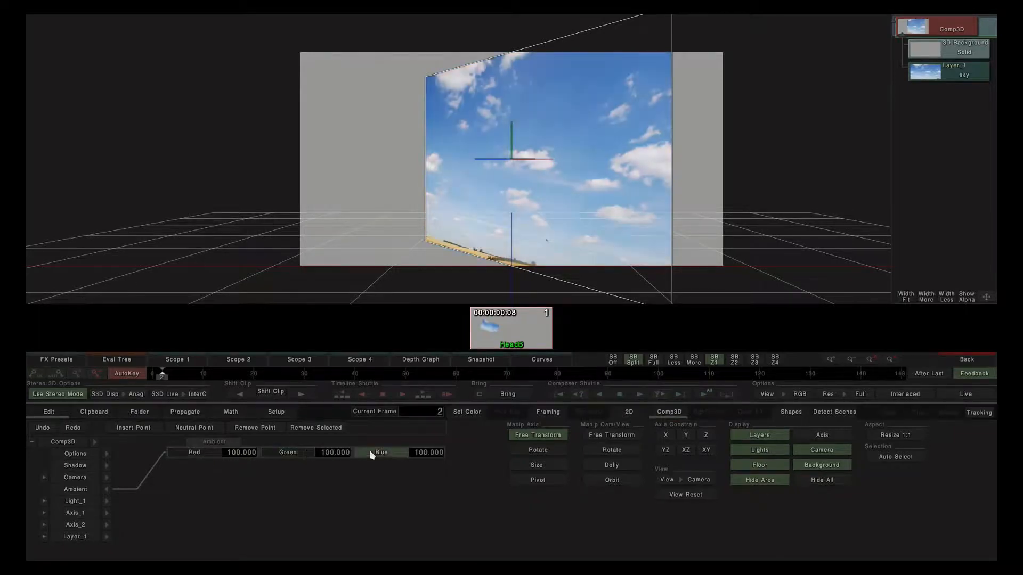
click(107, 489)
Step: Set Layer_1's Rotation Y to 37 and close its parameters
click(106, 537)
drag(325, 464, 456, 476)
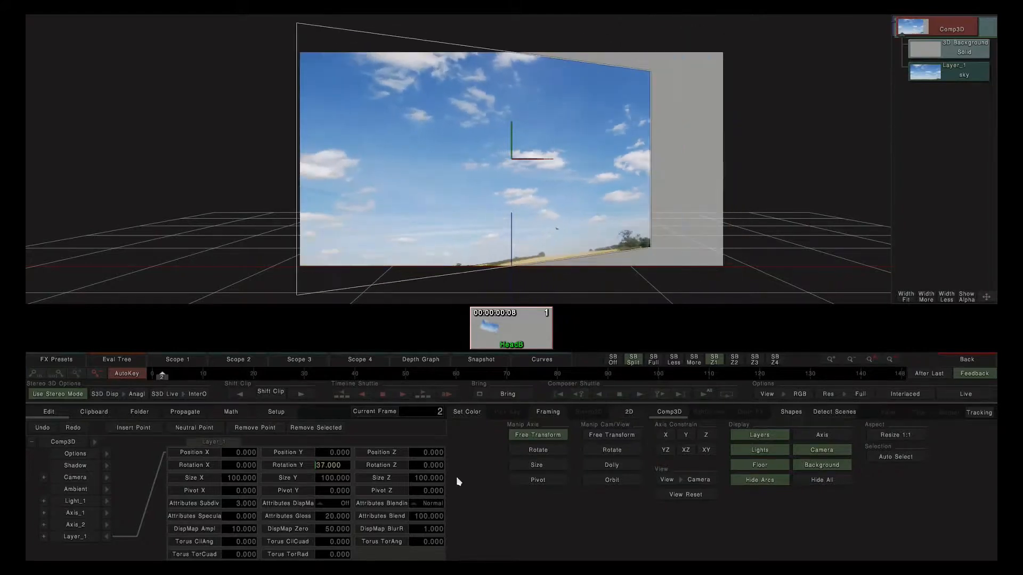
click(109, 537)
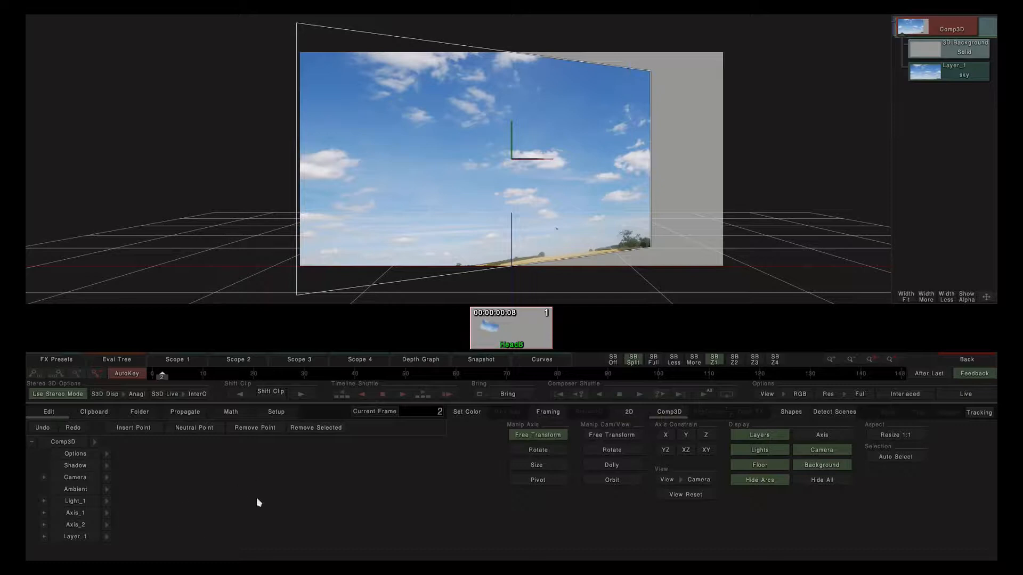
Step: Return to the timeline and delete the Comp3D effect from above the Solid and sky clips
click(974, 361)
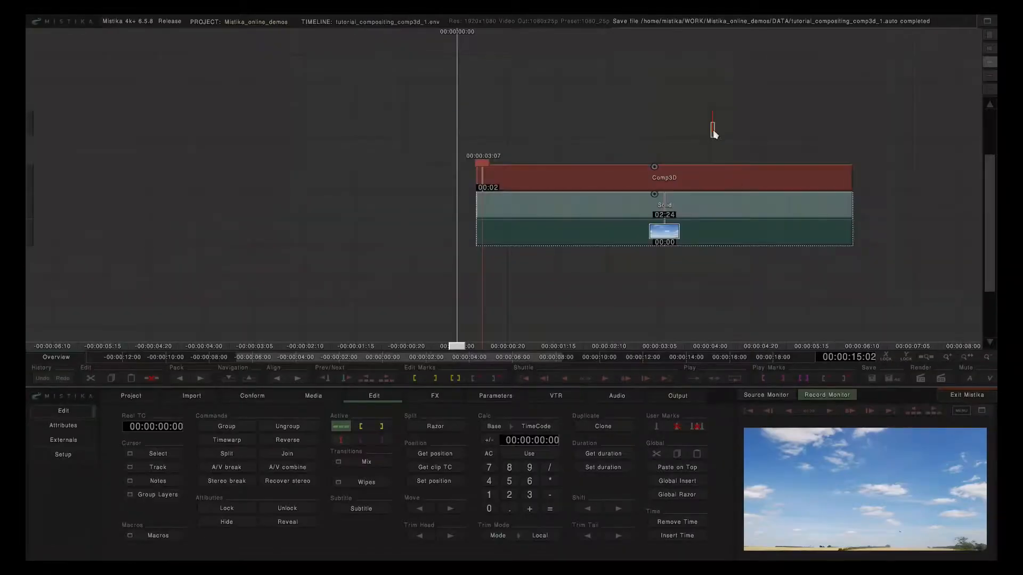
click(589, 182)
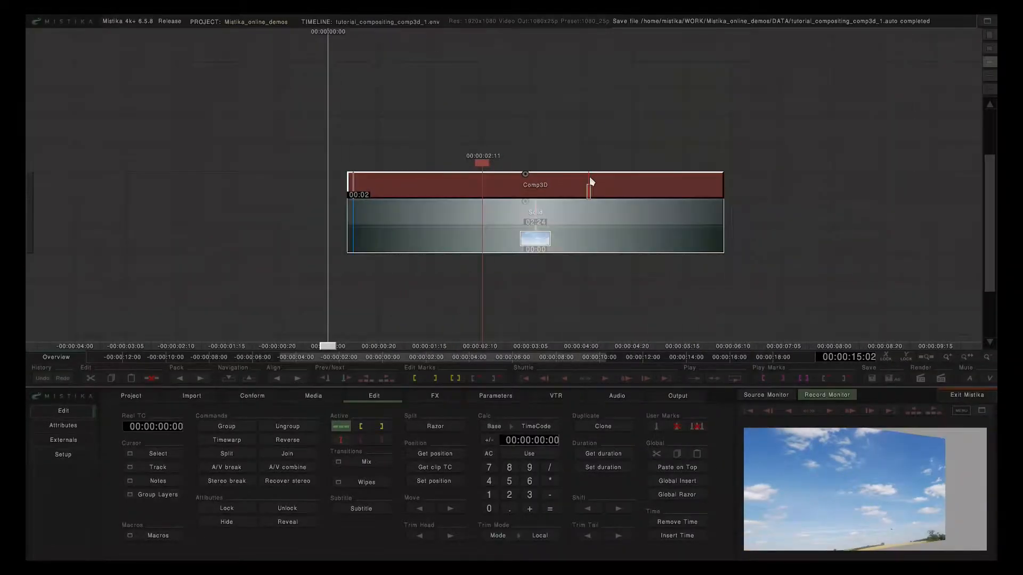
key(Delete)
Step: Add a Title effect beneath the sky clip, open it in the effect editor and enter "Layer 1" as its text
click(558, 244)
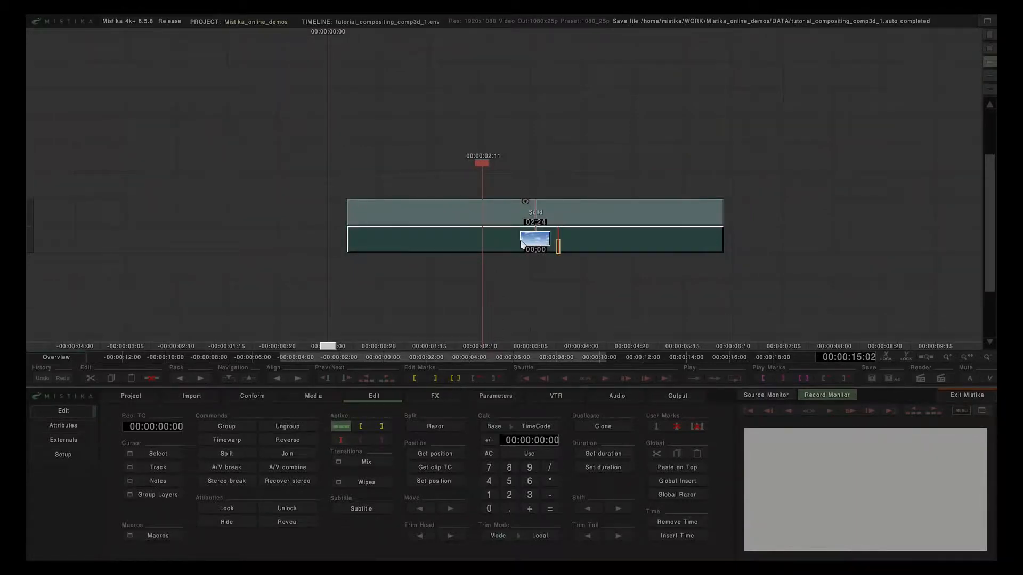
click(444, 397)
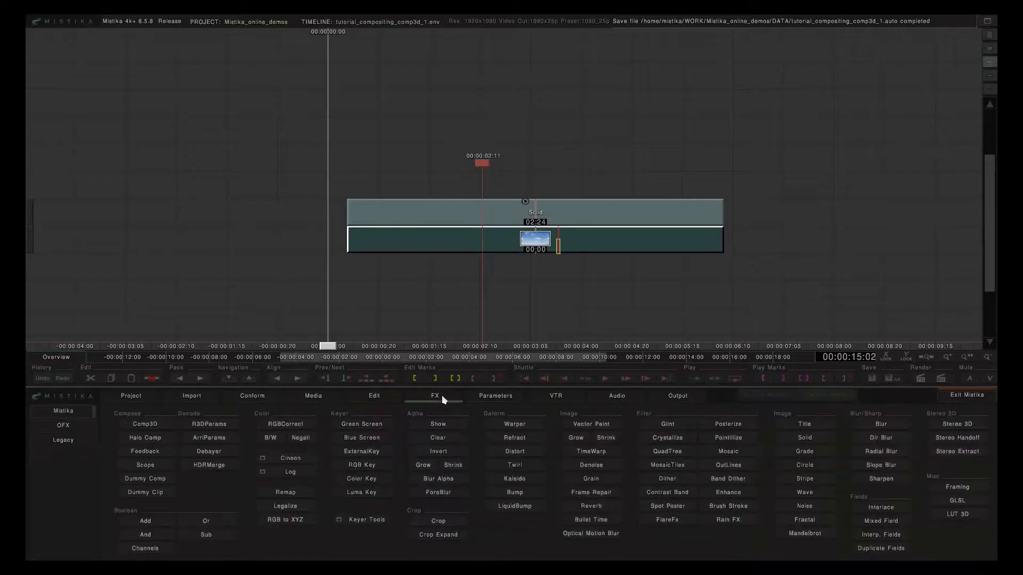
click(811, 425)
click(610, 278)
double_click(617, 273)
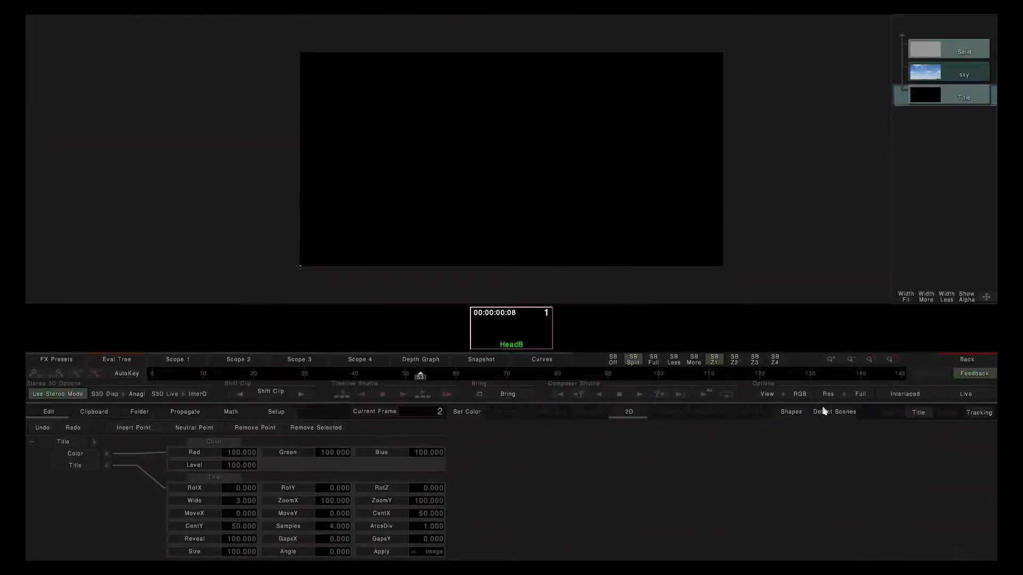
click(914, 413)
text(Layer 1)
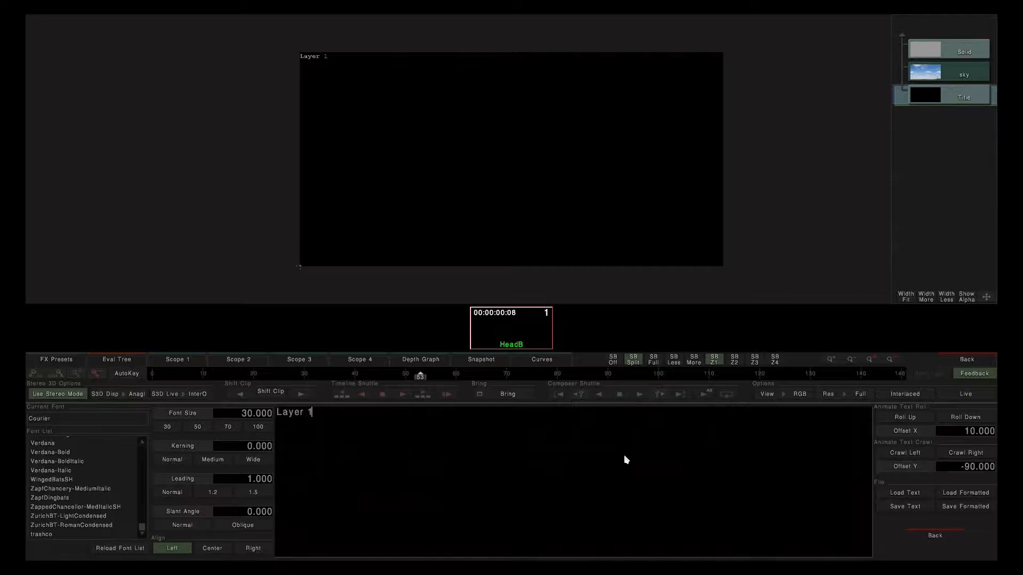
Step: Format the Layer 1 title in Verdana-Bold with a font size of 212 and place it in the middle of the frame
key(ctrl+a)
click(53, 445)
click(50, 453)
drag(241, 414, 662, 285)
drag(226, 418, 439, 397)
drag(557, 185, 541, 183)
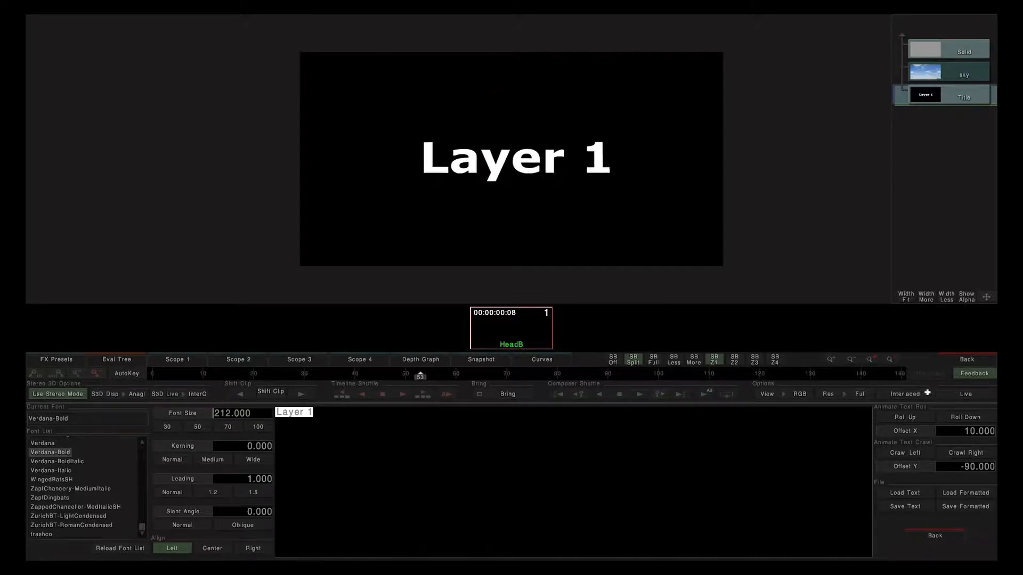
Step: Return to the timeline, apply a Comp3D effect above the Solid, sky and Title clips and open it in the effect editor
click(959, 359)
drag(651, 181, 595, 326)
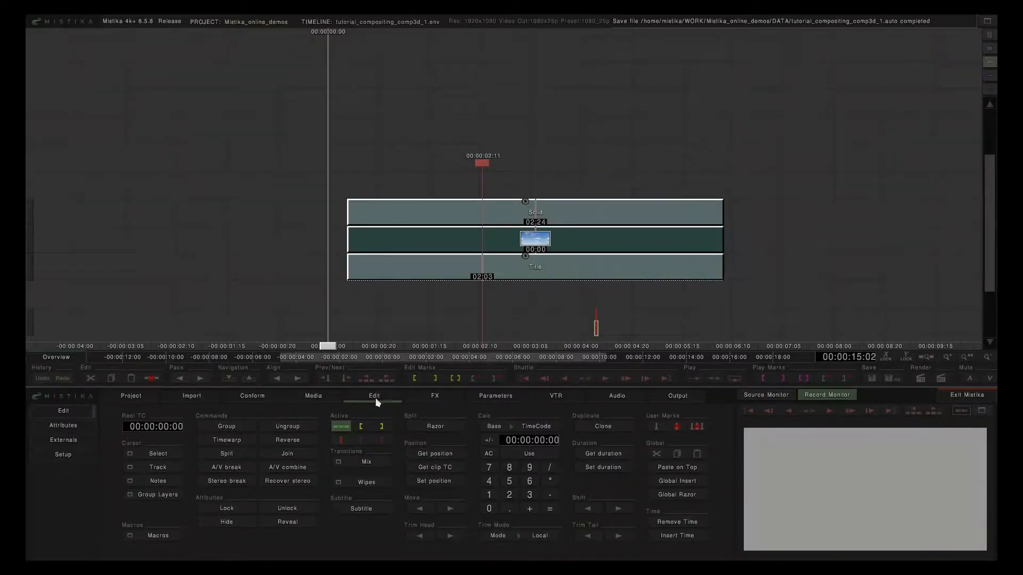
click(423, 399)
click(145, 424)
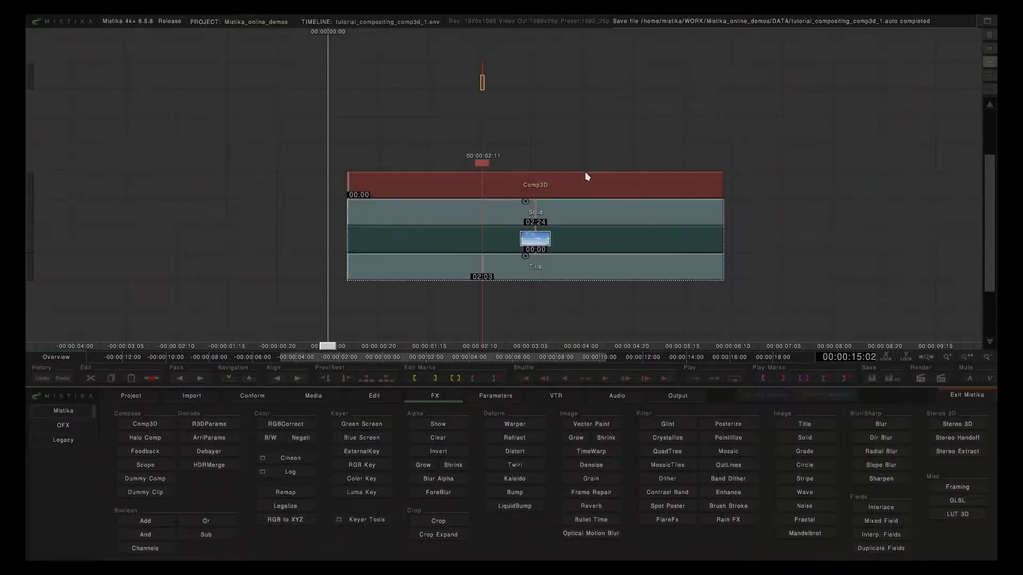
click(577, 184)
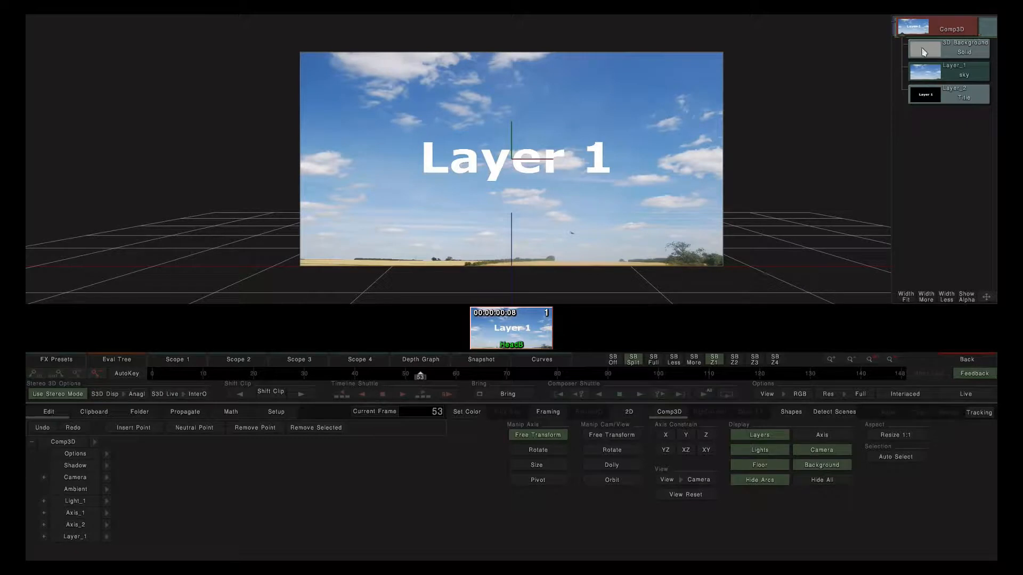
Step: Inspect the Title layer on its own in the evaluation tree and return to the Comp3D effect
click(959, 100)
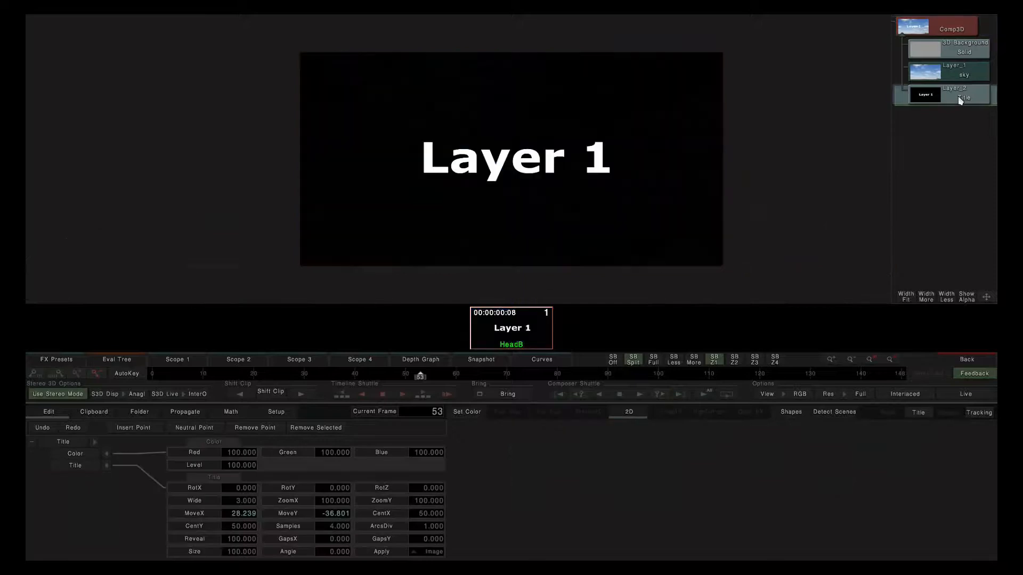
click(799, 393)
click(781, 366)
click(798, 394)
click(803, 300)
click(932, 32)
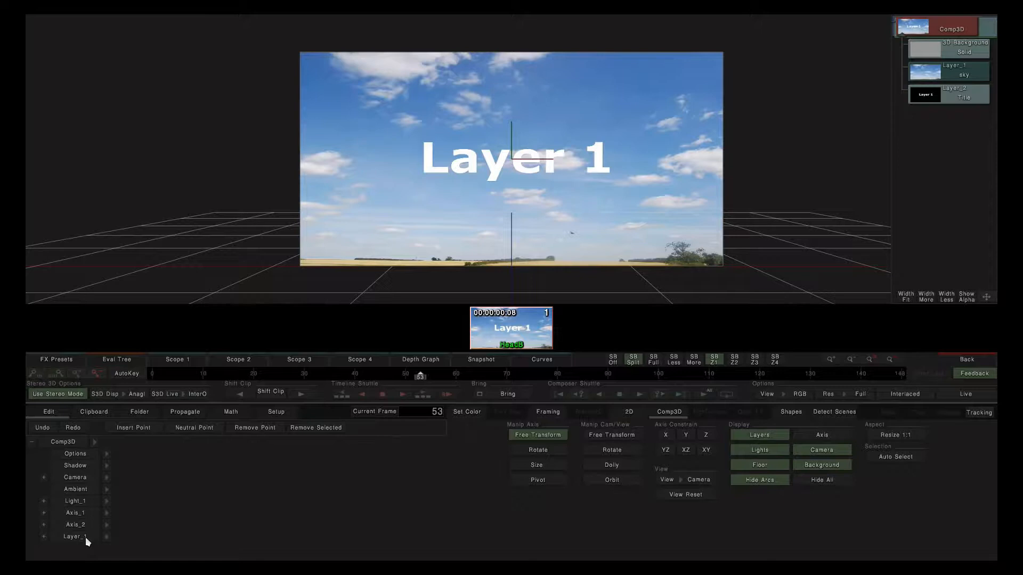
Step: Set Layer_1's Position Y to -14 and Rotation Y to 57, and close its parameters
click(109, 537)
drag(328, 456, 593, 461)
click(280, 469)
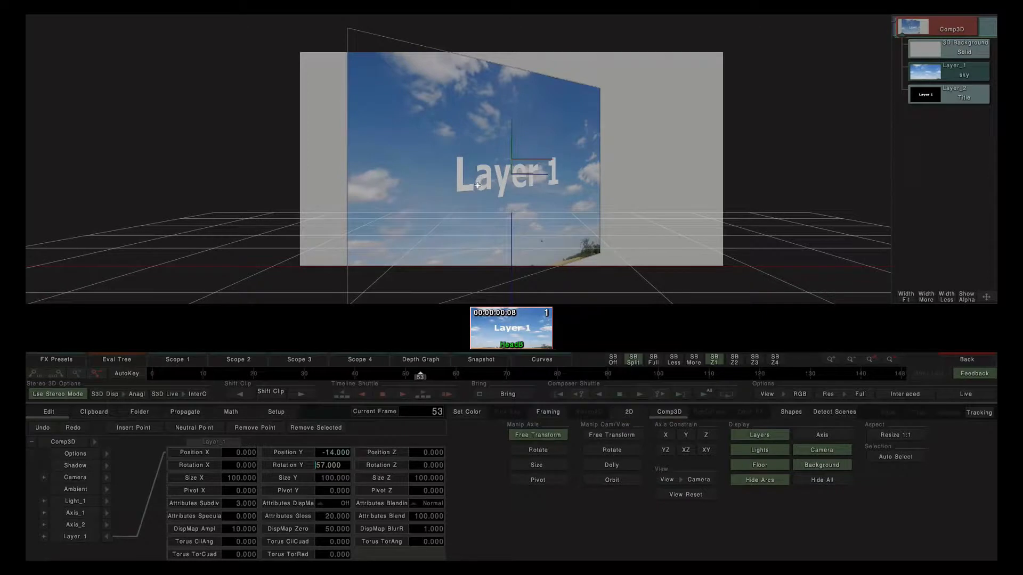
click(105, 537)
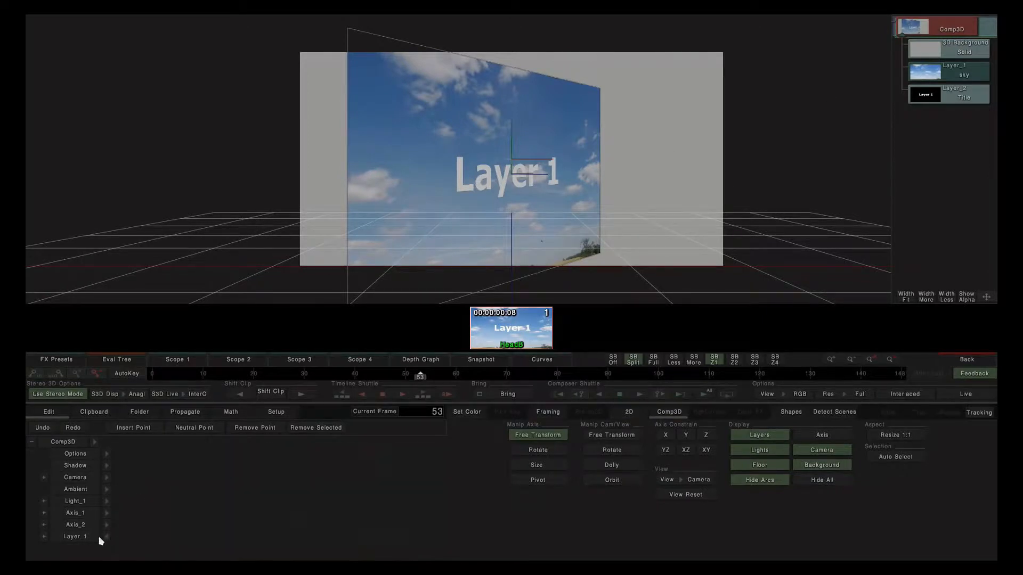
Step: Duplicate the Layer_1 folder to control the title, and open the new Layer_2 parameters
click(139, 412)
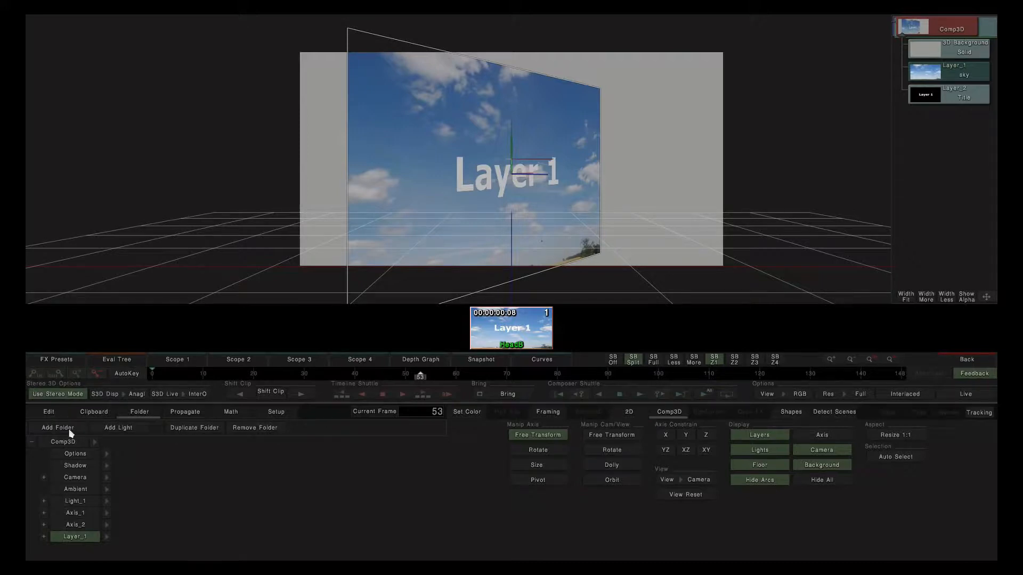
click(206, 427)
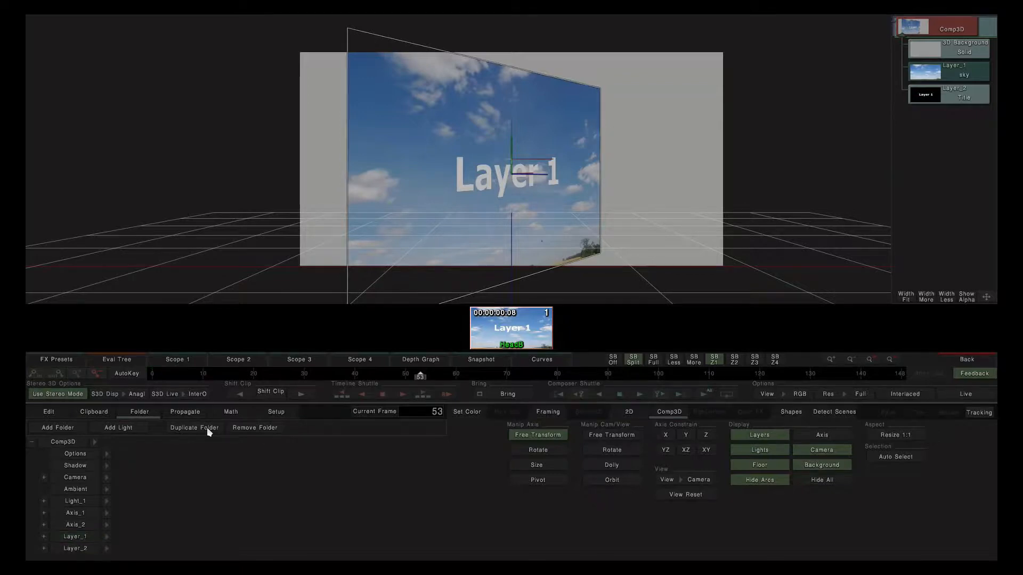
click(107, 548)
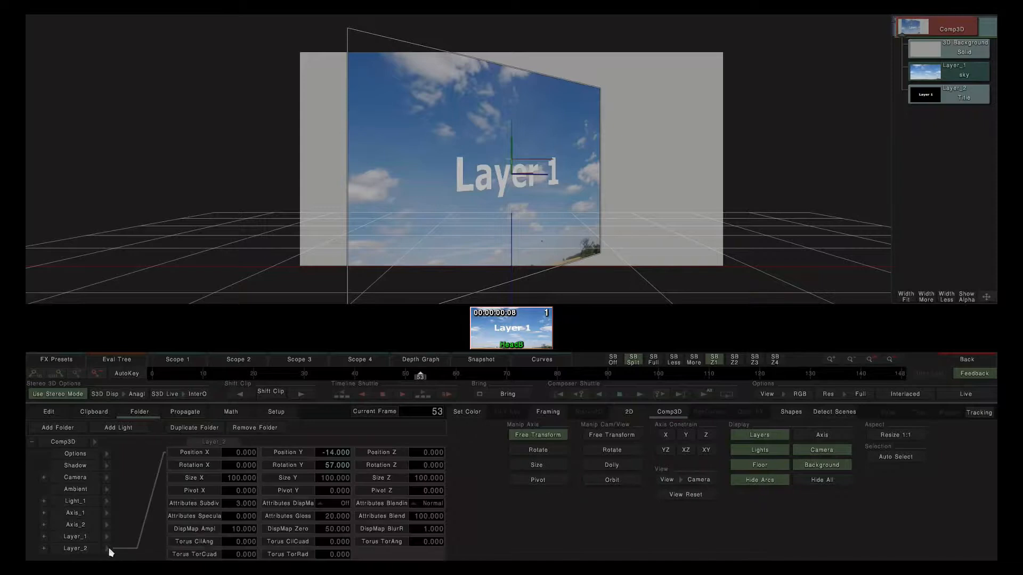
Step: Try Layer_2's Position Z at 102, 23 and -39, and view the offset between the two layers from above
mouse_move(418, 452)
mouse_down()
mouse_move(670, 464)
mouse_move(973, 435)
mouse_move(404, 441)
mouse_up()
drag(597, 441, 589, 487)
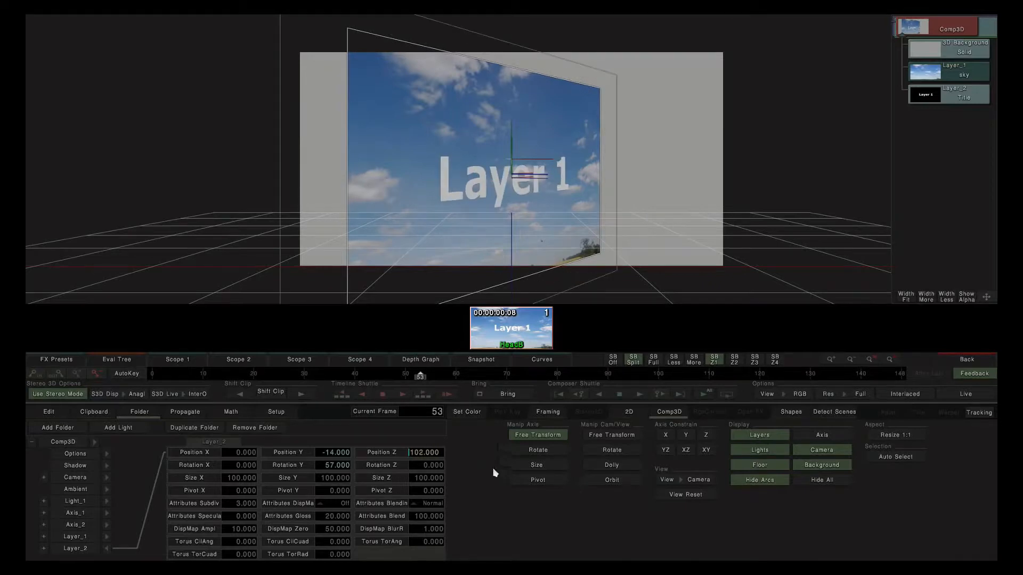
drag(426, 457, 26, 430)
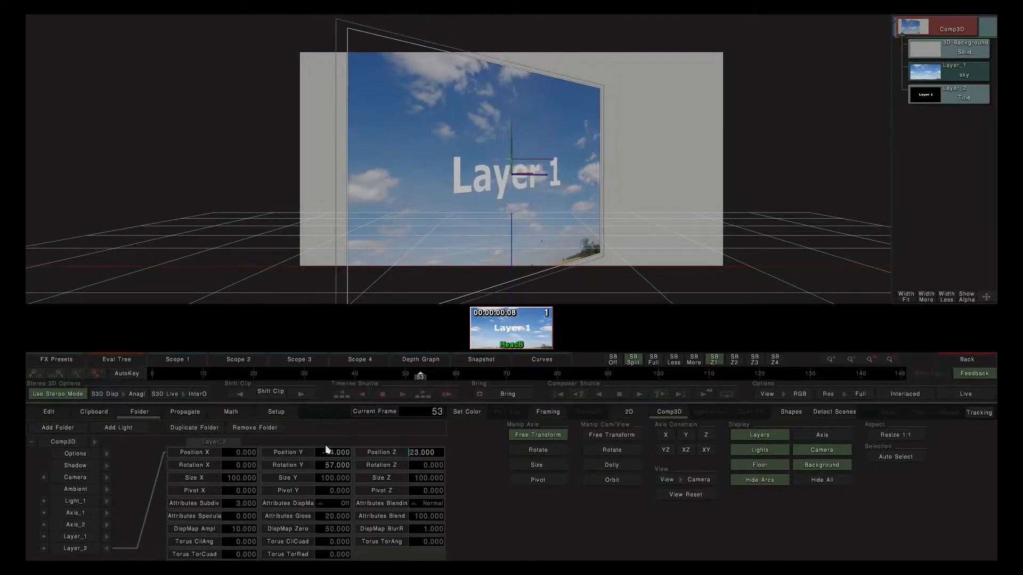
drag(431, 456, 94, 462)
click(612, 481)
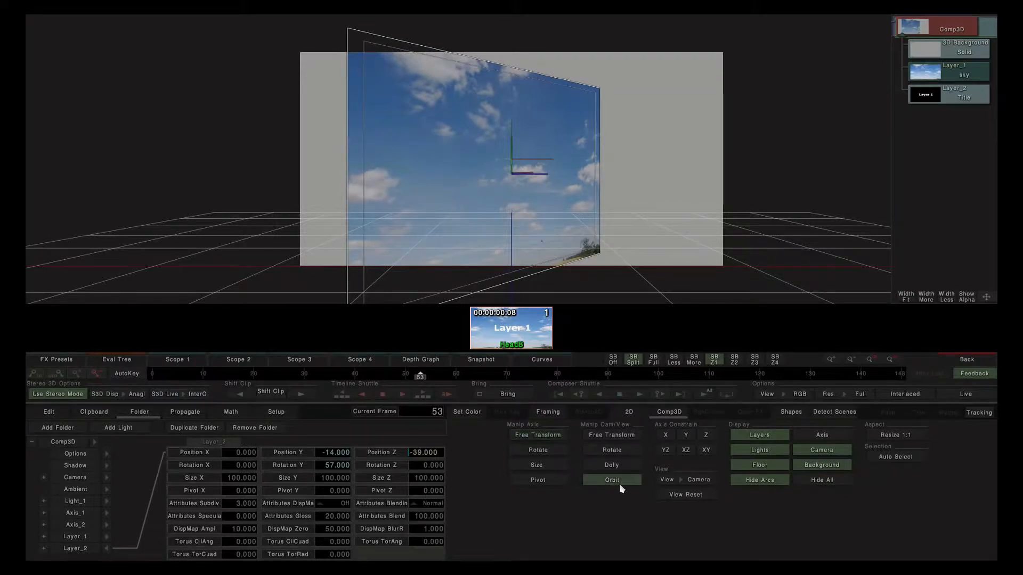
drag(584, 223, 582, 267)
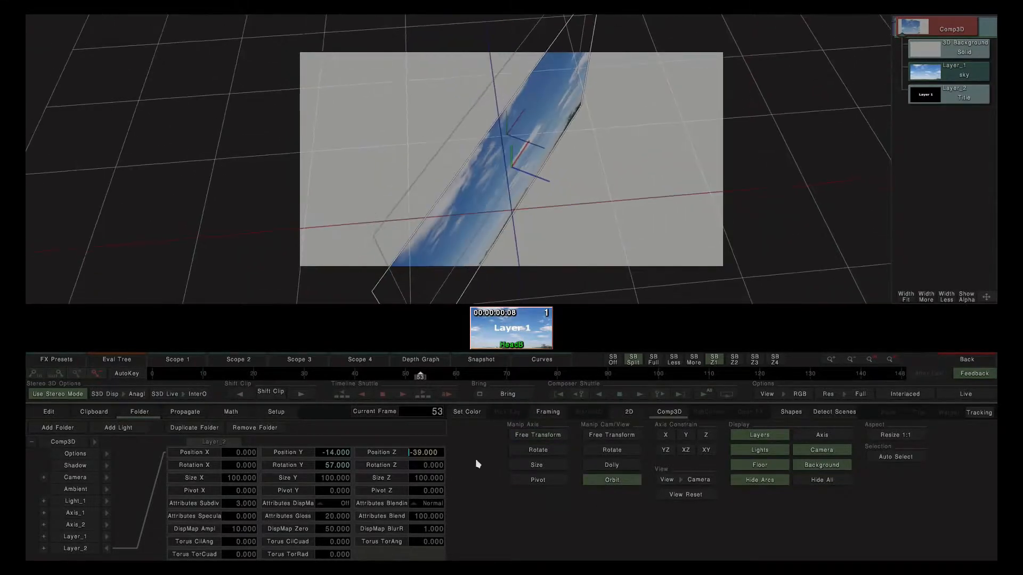
Step: Set Layer_2's Position Z to 17, orbit back to a frontal angle and close its parameters
drag(418, 456, 667, 403)
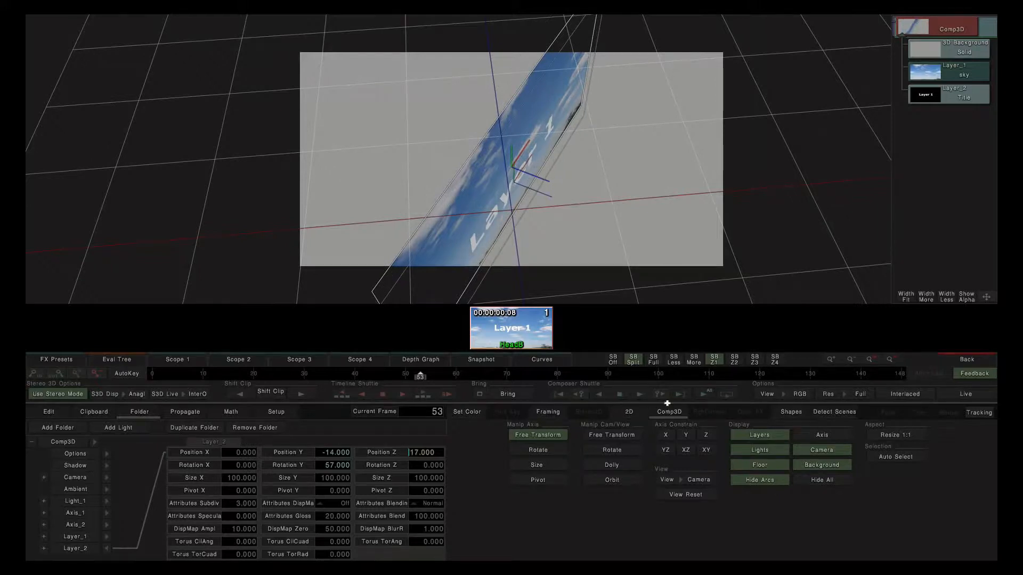
click(634, 482)
drag(623, 245, 600, 181)
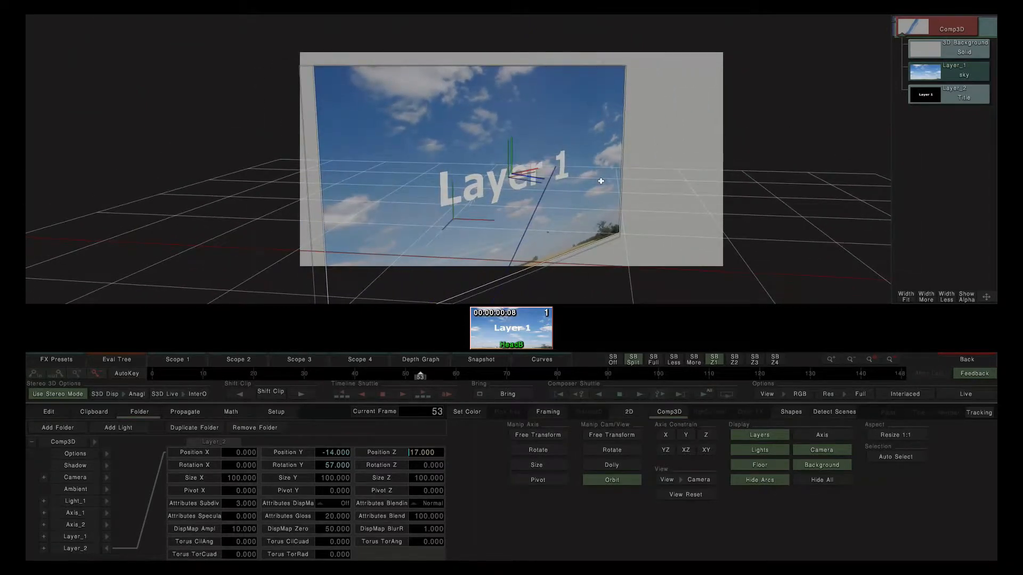
click(112, 548)
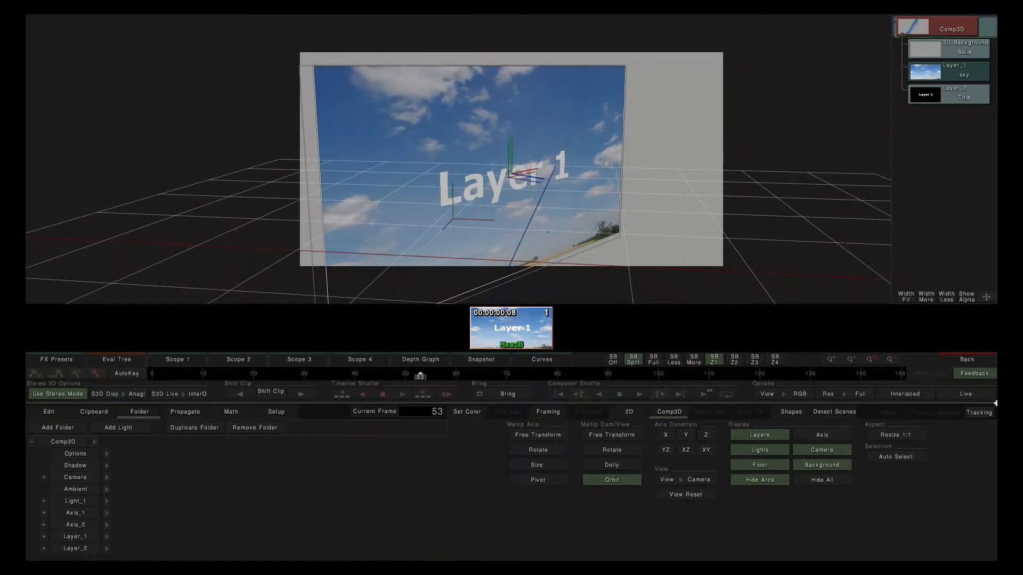
Step: Return to the timeline and clone the Title clip onto the track beneath it
click(966, 360)
click(544, 269)
key(c)
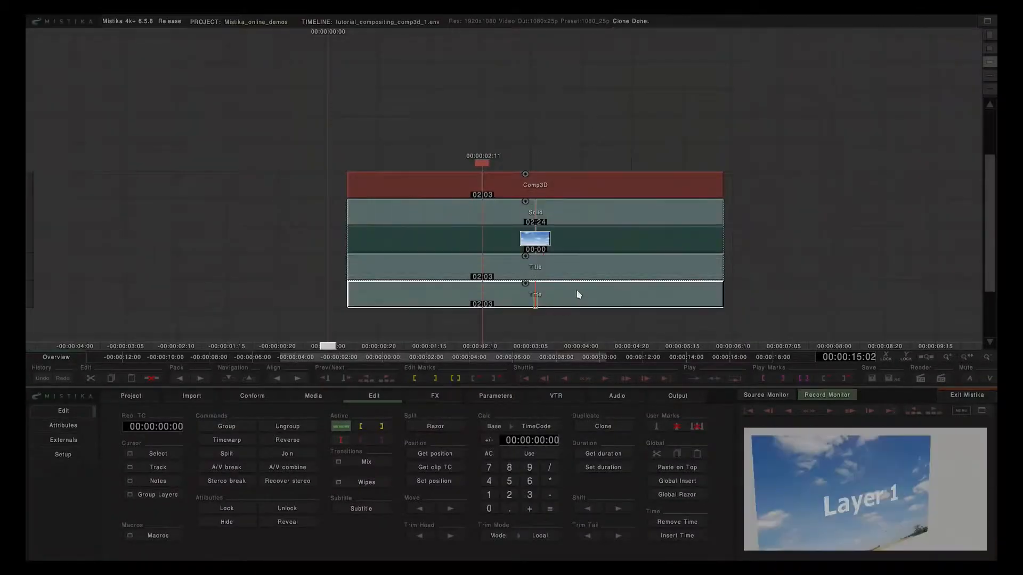
Step: Replace the cloned Title's text with "More Text", reposition it in the frame and return to the timeline
double_click(579, 294)
click(916, 414)
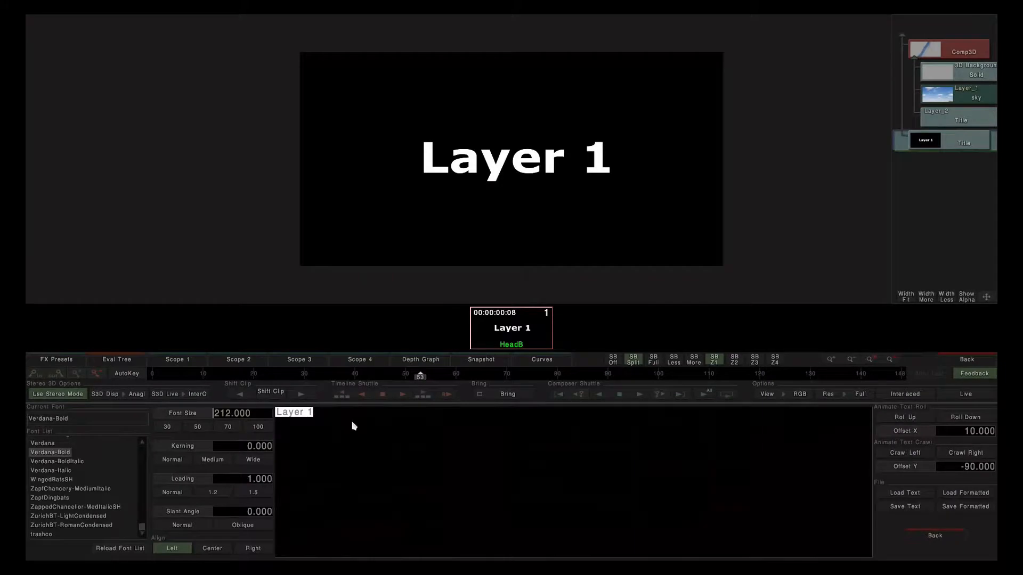
text(More )
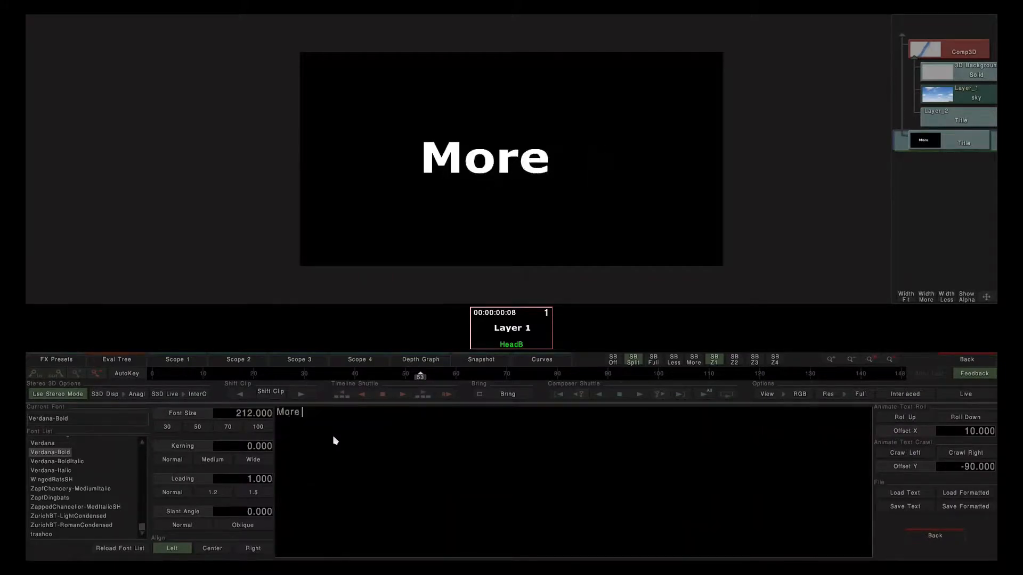
text(Text)
drag(465, 136, 509, 154)
click(965, 365)
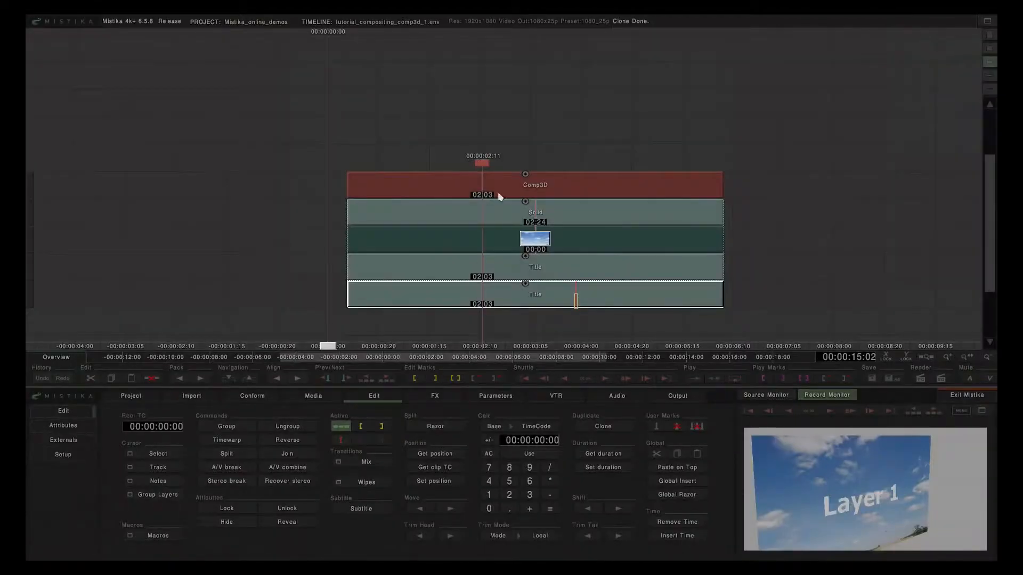
Step: Extend the Comp3D effect to include the cloned Title clip and open it in the effect editor
click(571, 226)
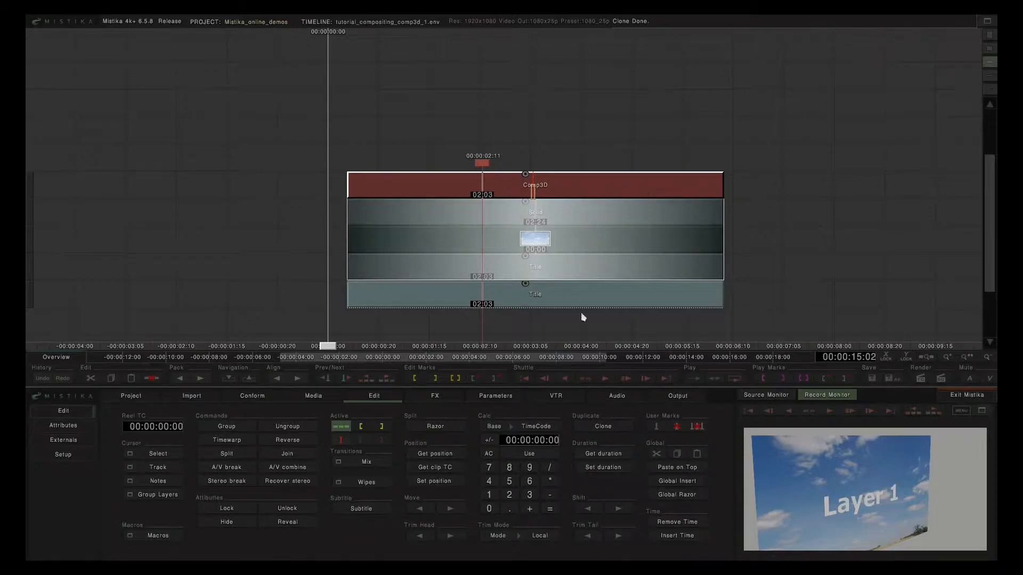
mouse_move(582, 187)
mouse_down()
mouse_move(588, 294)
mouse_move(600, 180)
mouse_up()
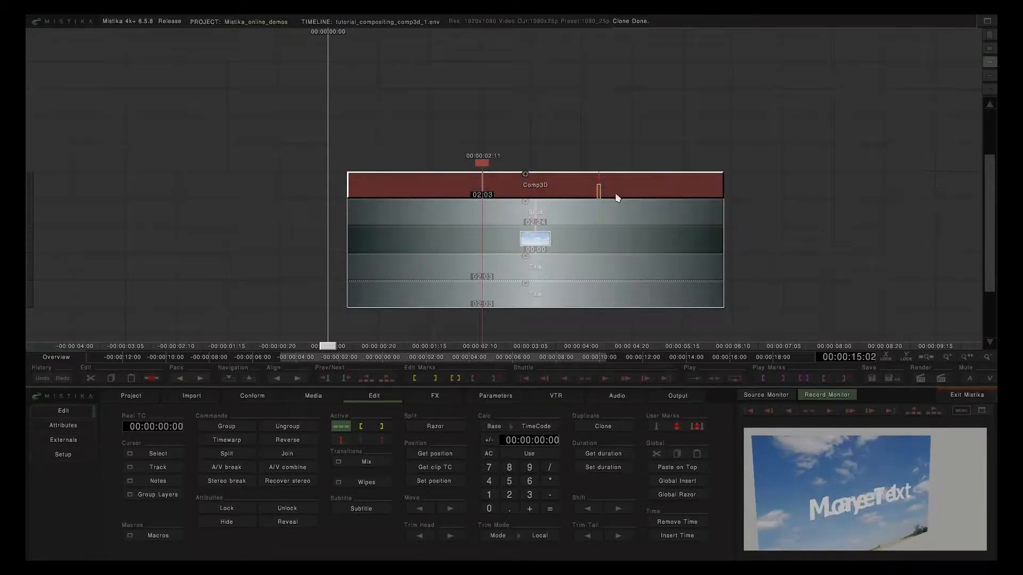
double_click(559, 183)
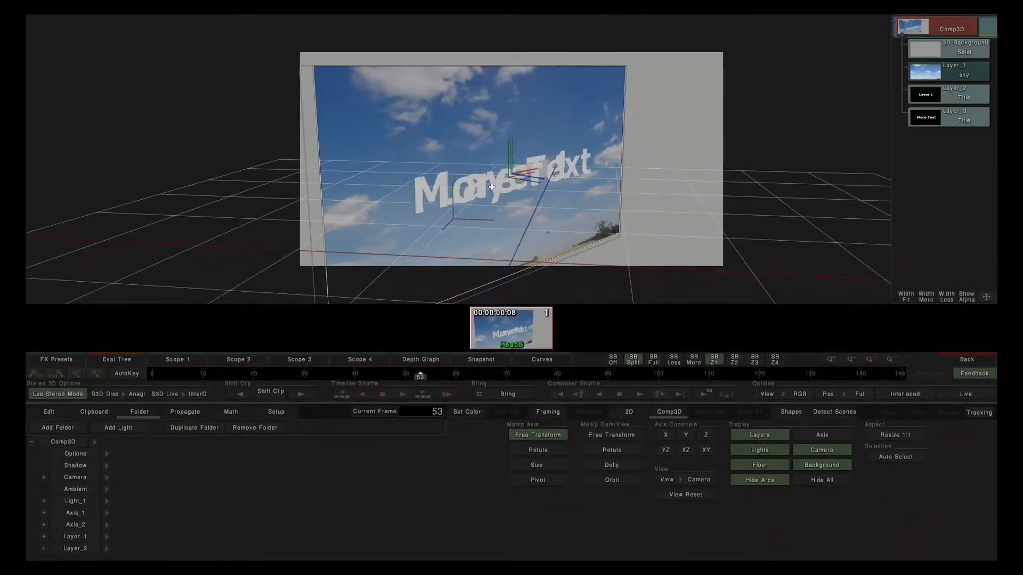
Step: Set Layer_2's Position Z to 18 and close its parameters
click(80, 550)
click(106, 549)
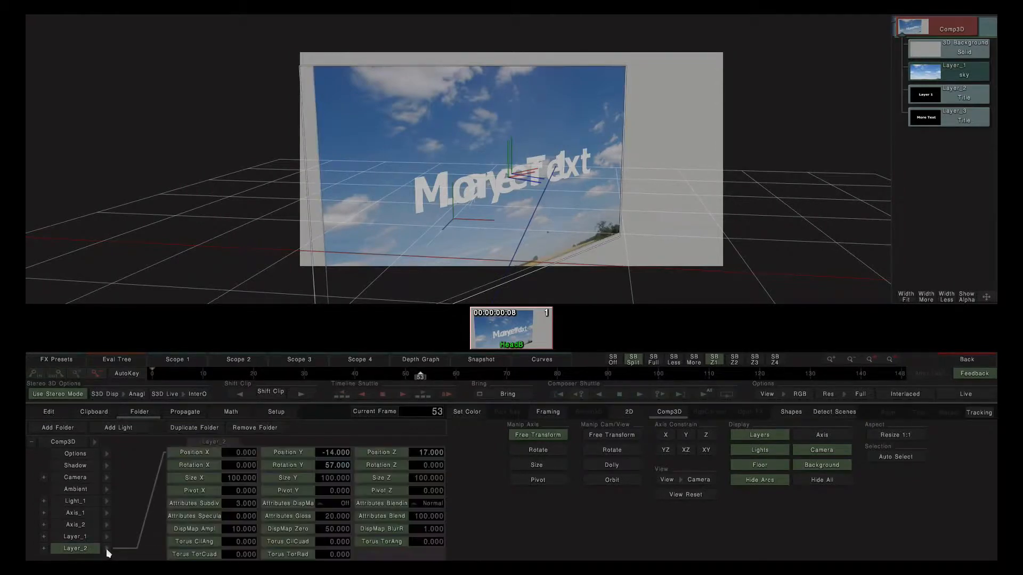
mouse_move(424, 458)
mouse_down()
mouse_move(562, 448)
mouse_move(398, 447)
mouse_move(634, 433)
mouse_move(356, 440)
mouse_move(578, 429)
mouse_move(432, 442)
mouse_up()
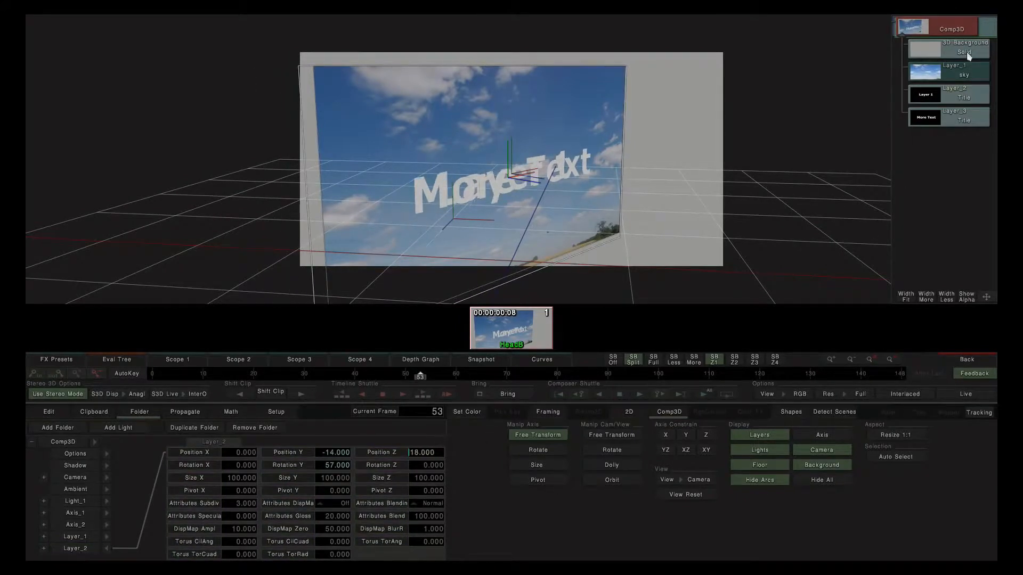
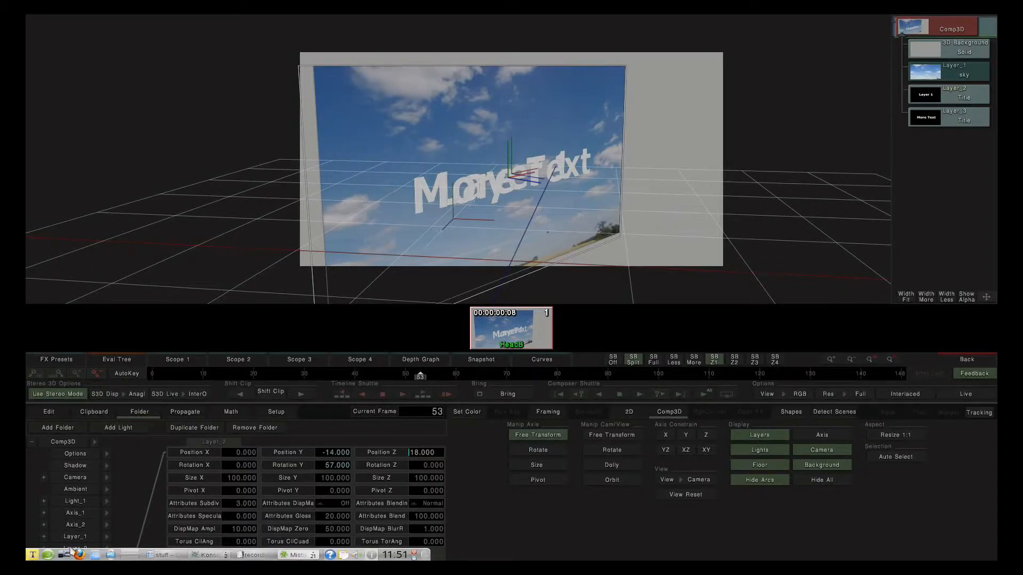
click(107, 548)
Step: Add a new layer folder for the More Text title, set its Position Z to 98 and close its parameters
click(69, 551)
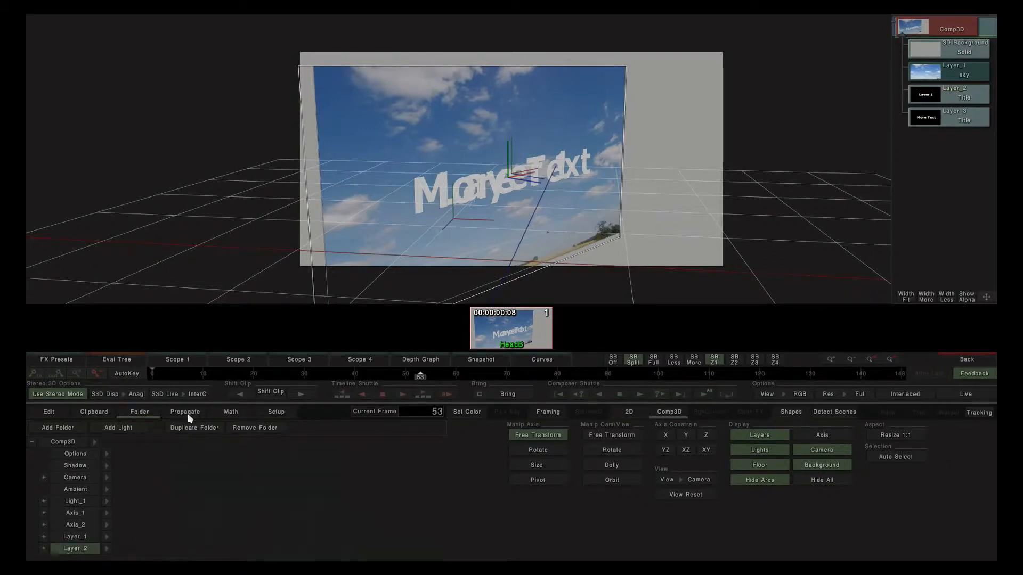
click(75, 429)
scroll(117, 532, down, 1)
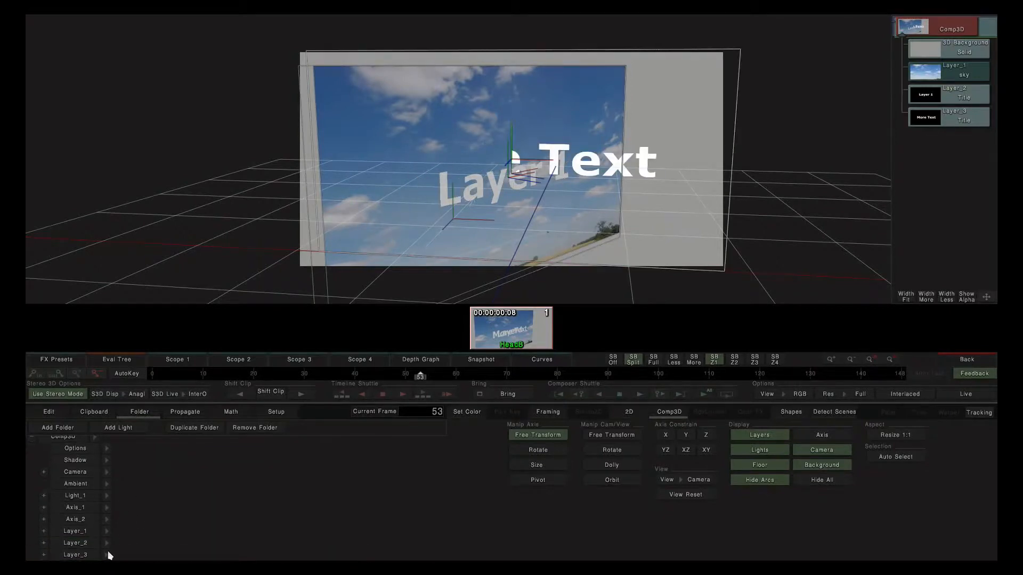
click(110, 554)
drag(446, 453, 465, 513)
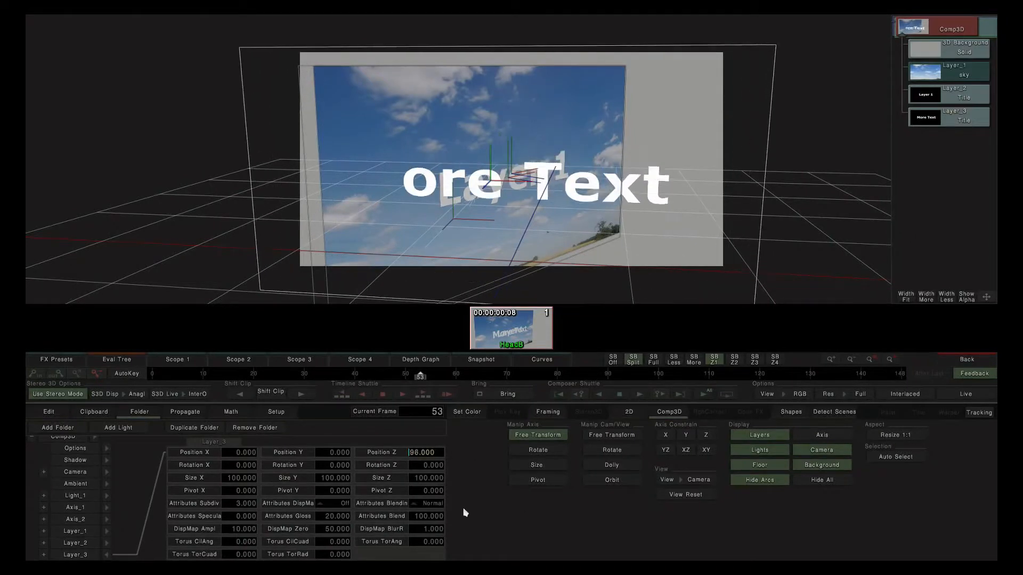
click(108, 556)
Step: Set Layer_2's Position Z to -5 and Layer_1's to -54, checking the spacing from another angle before closing their parameters
click(107, 544)
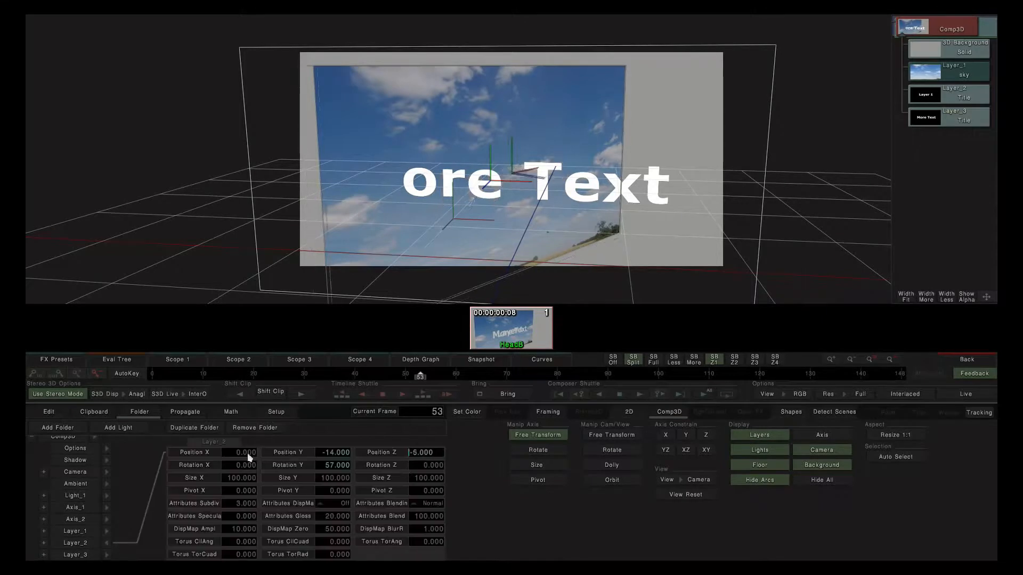
click(108, 543)
click(108, 531)
drag(420, 452, 132, 458)
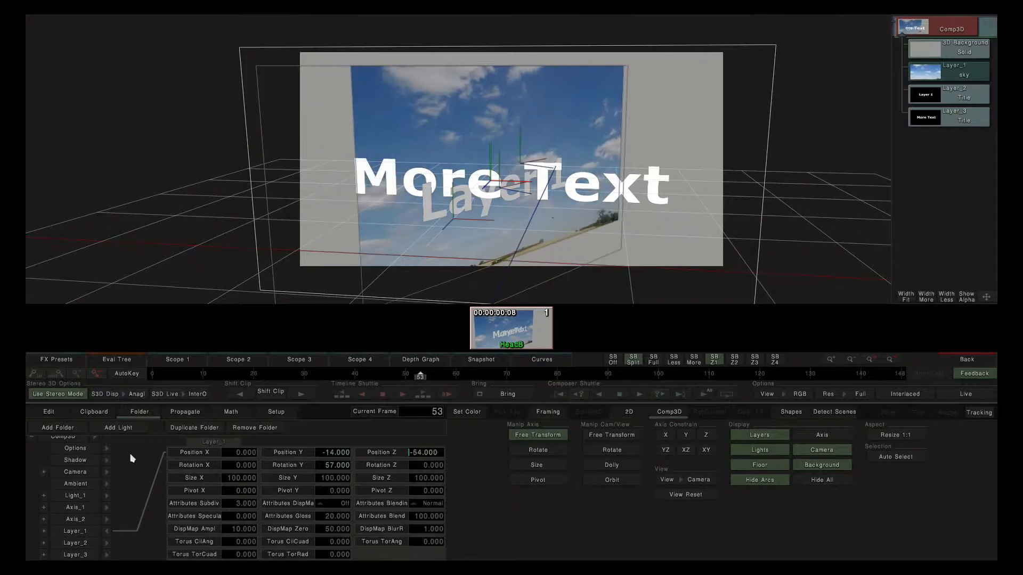
click(612, 480)
mouse_move(625, 123)
mouse_down()
mouse_move(671, 128)
mouse_move(639, 136)
mouse_move(651, 139)
mouse_move(600, 98)
mouse_move(612, 126)
mouse_up()
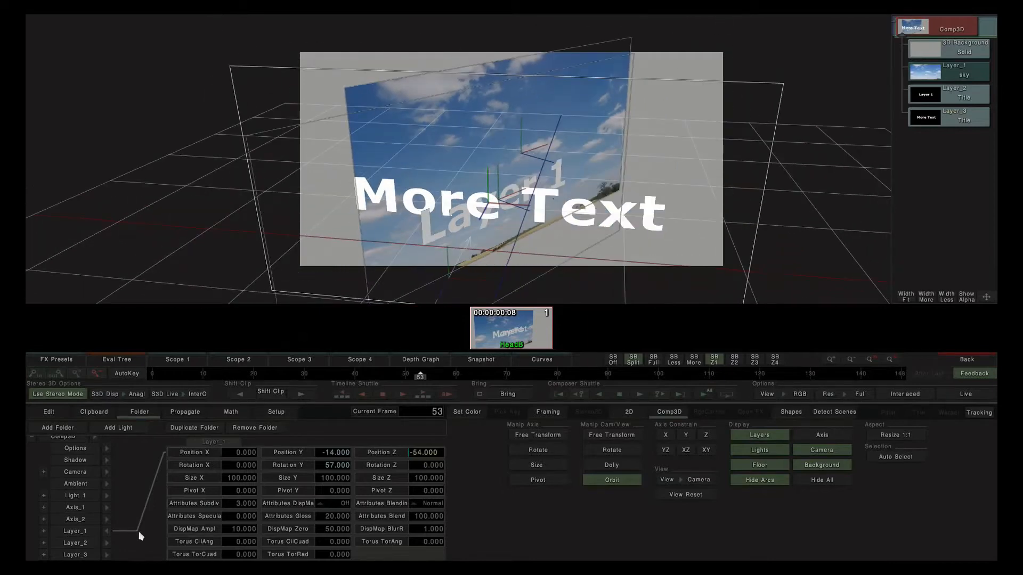
click(108, 530)
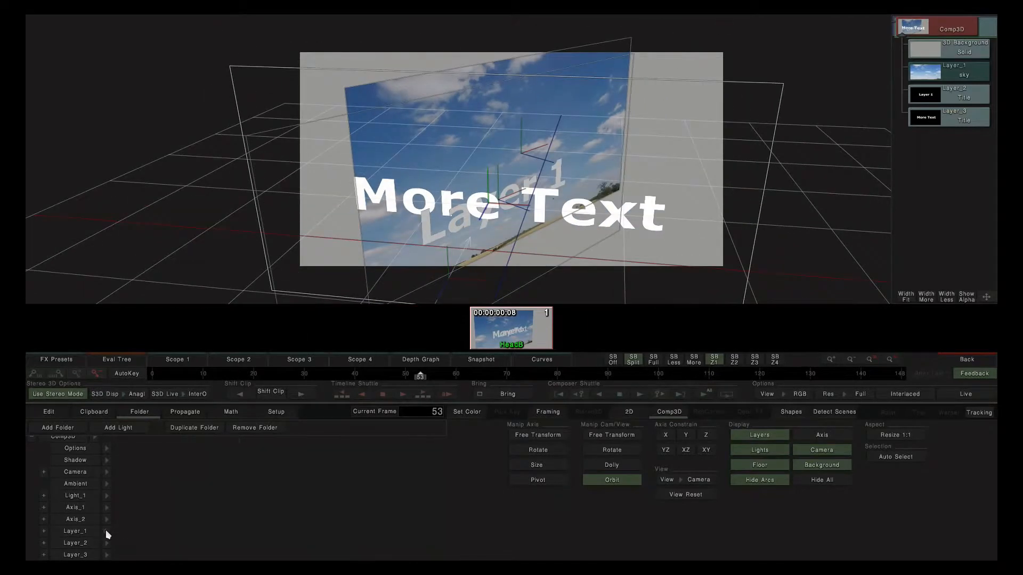
Step: Rename the Layer_1 folder to "sky" and the Layer_2 folder to "text"
click(76, 532)
click(75, 531)
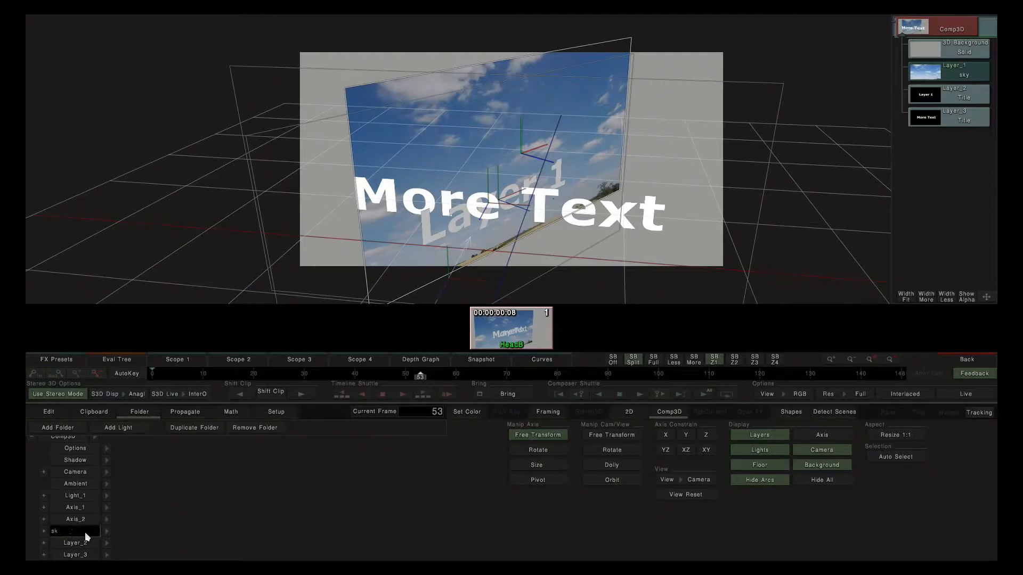
click(84, 543)
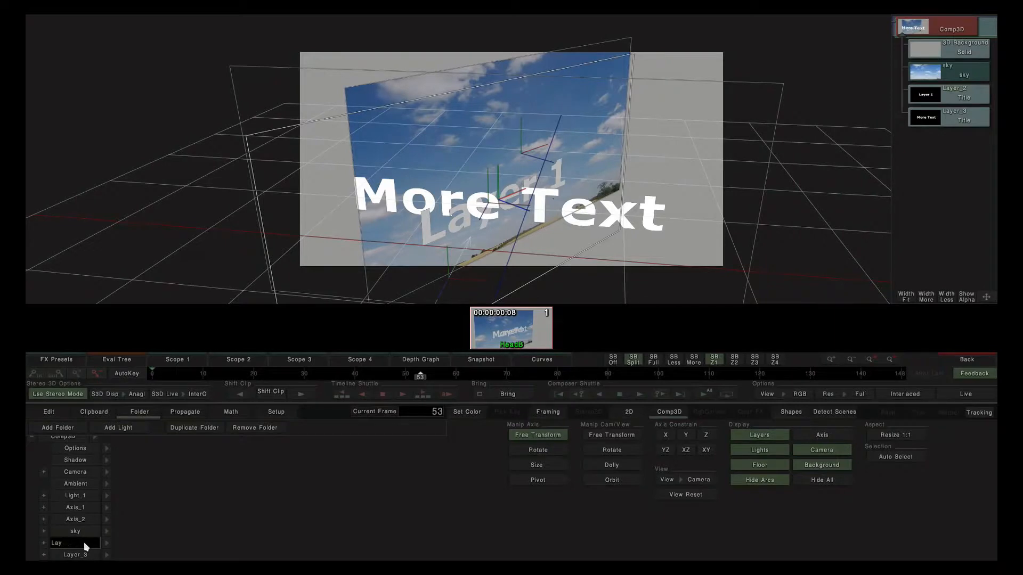
key(Return)
Step: Rename the Layer_3 folder to "more"
click(86, 555)
key(BackSpace)
key(BackSpace)
key(BackSpace)
key(BackSpace)
key(BackSpace)
key(BackSpace)
key(BackSpace)
text(more)
key(Return)
Step: Enable Auto Select and pick the text, sky and more layers by their outlines in the 3D view, ending on sky
click(84, 530)
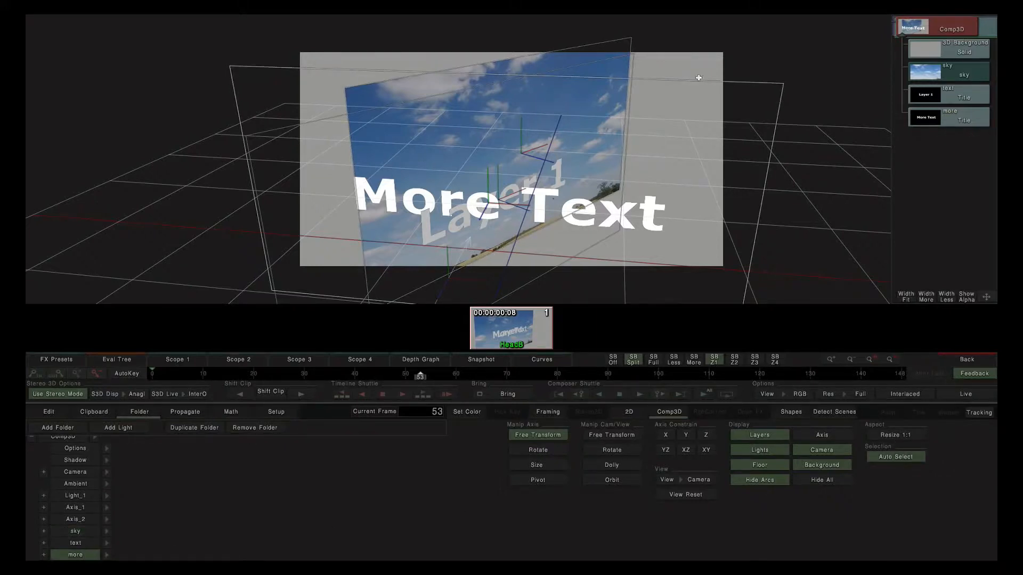
click(633, 54)
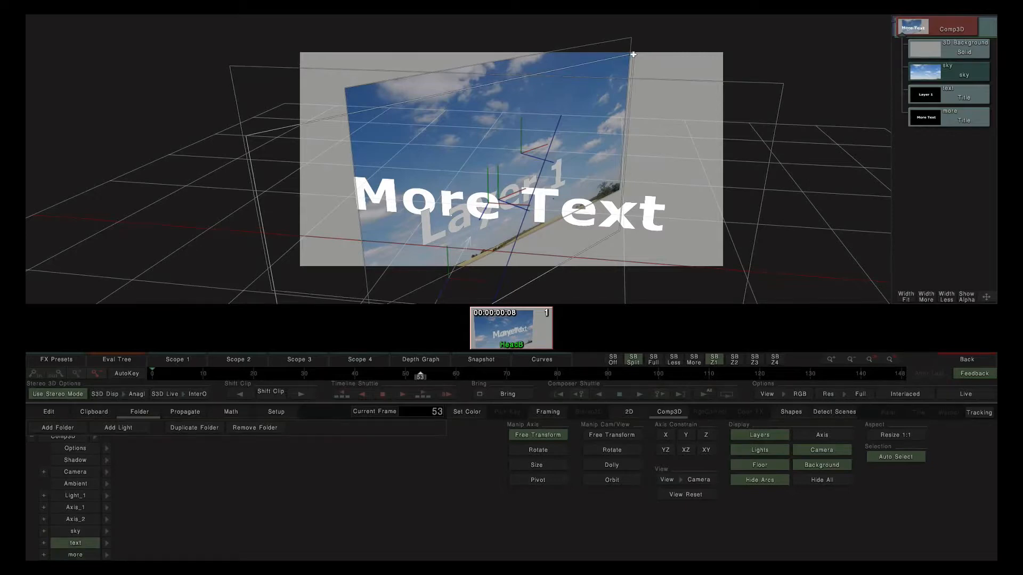
click(629, 39)
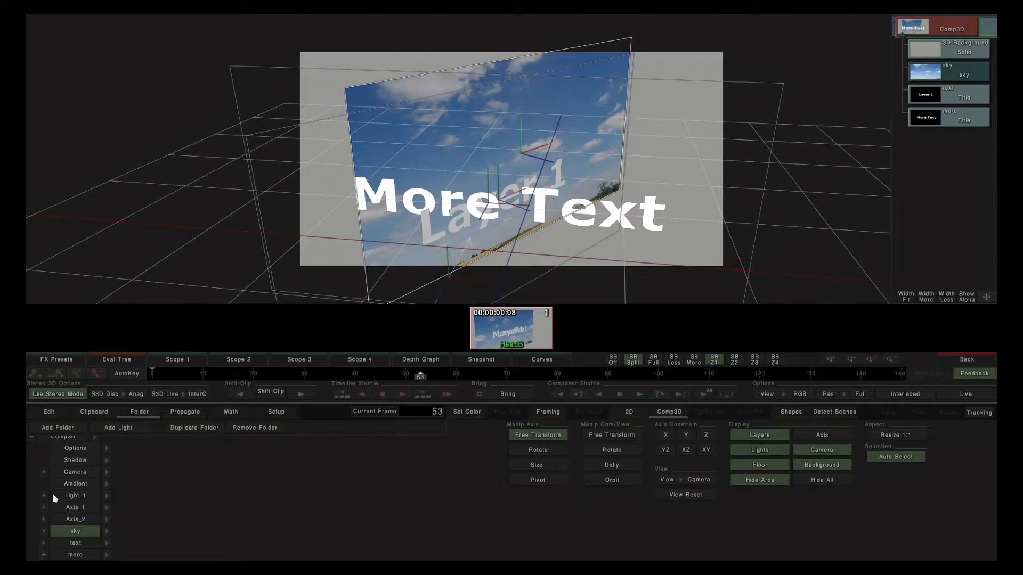
click(272, 128)
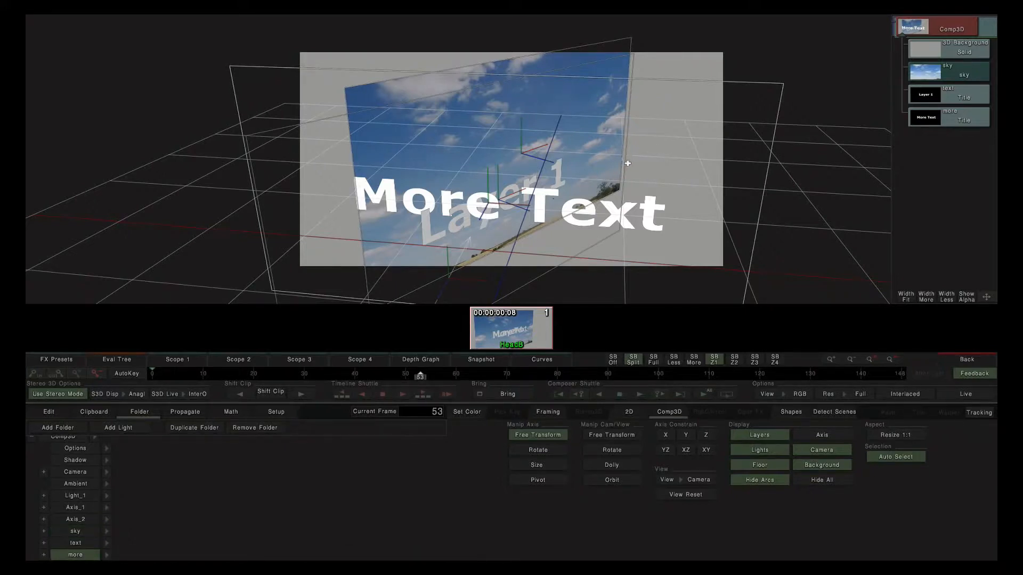
click(628, 54)
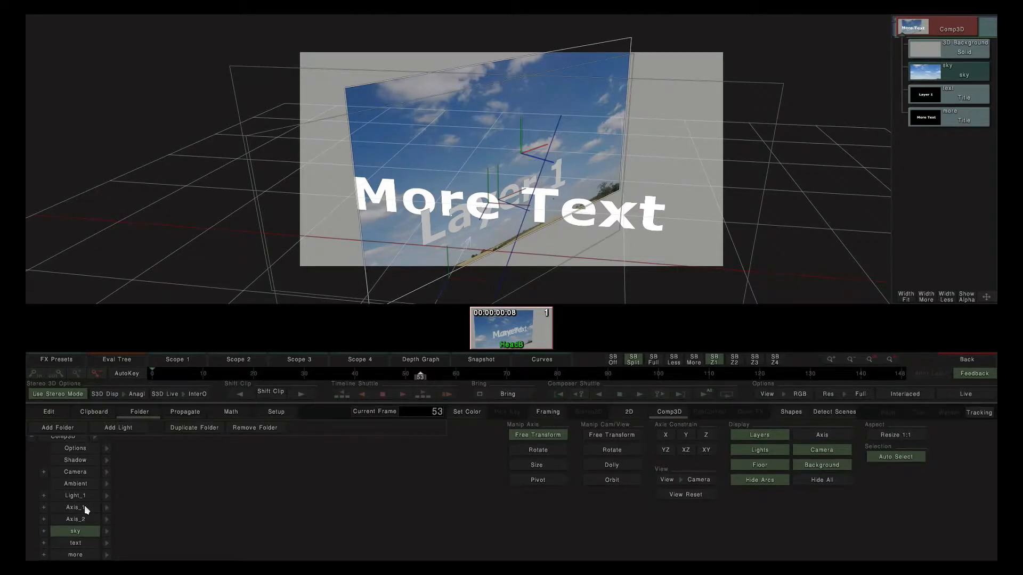
Step: Examine the Transform parameter groups inside the sky layer folder and collapse them again
click(151, 528)
click(44, 531)
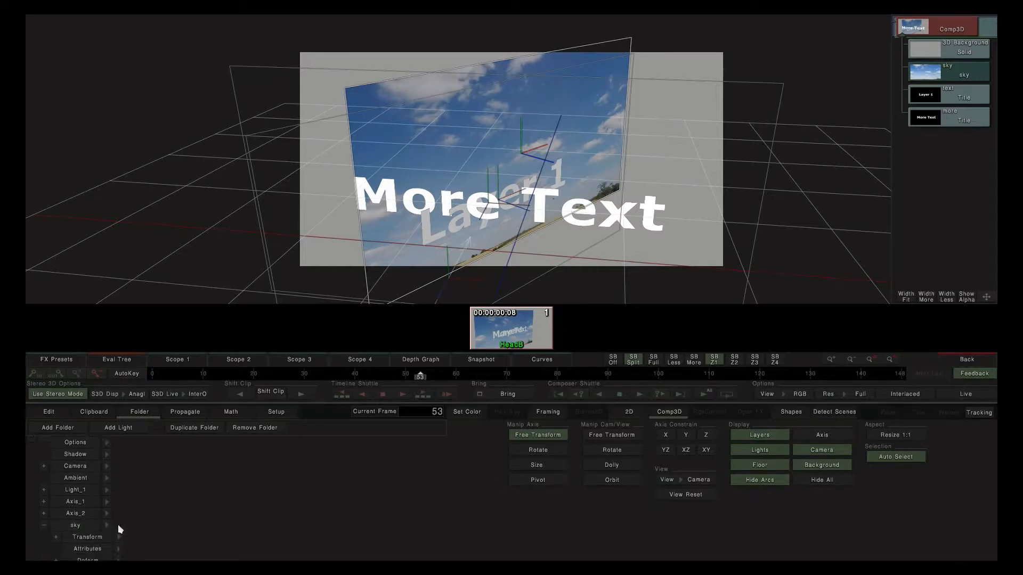
click(56, 517)
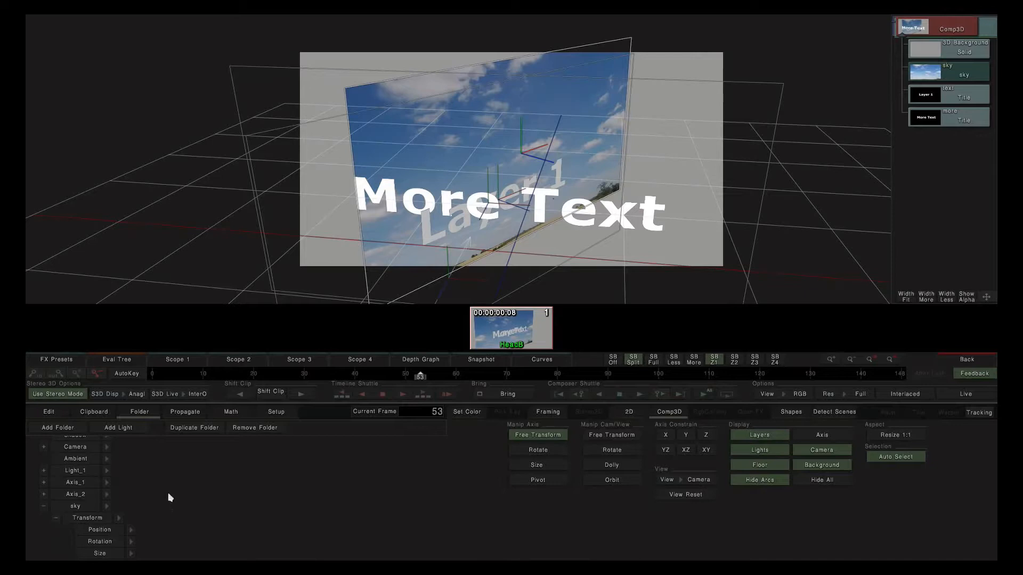
scroll(39, 529, down, 2)
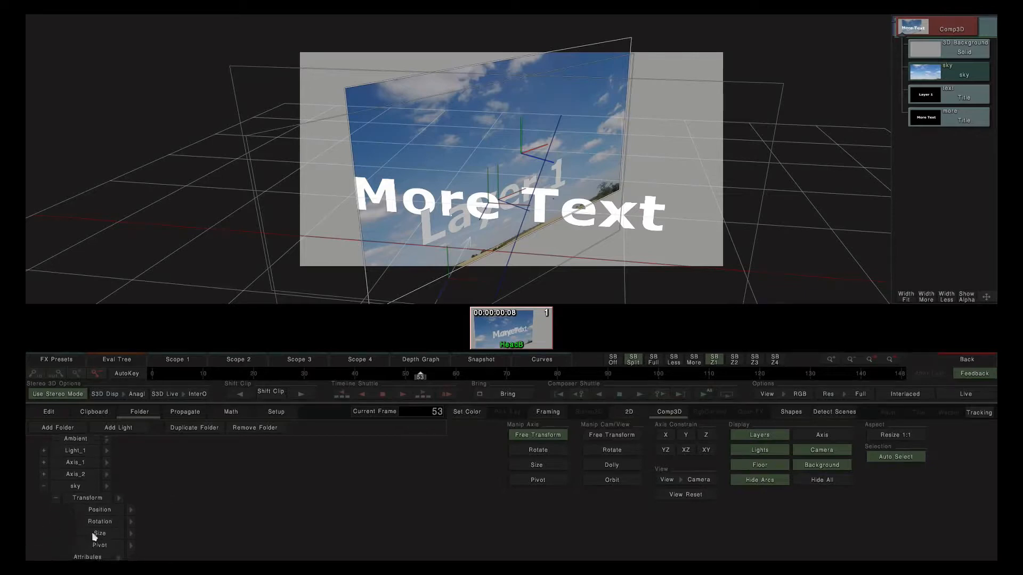
click(56, 498)
click(42, 496)
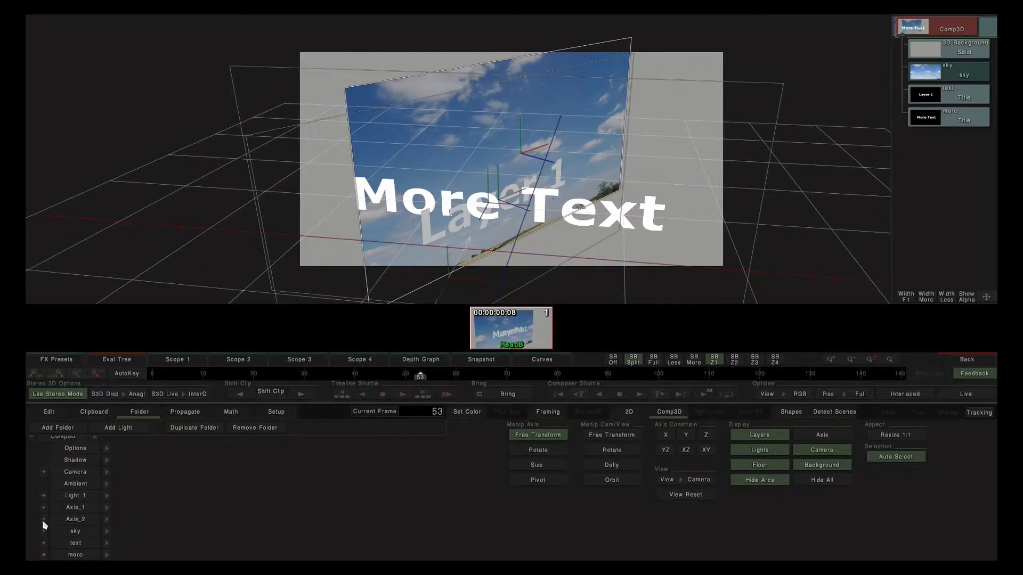
Step: Examine the parameter groups inside the Axis_1 and Axis_2 folders and collapse them again
click(44, 519)
scroll(145, 490, down, 3)
scroll(46, 496, up, 2)
click(44, 506)
click(44, 508)
scroll(145, 507, down, 2)
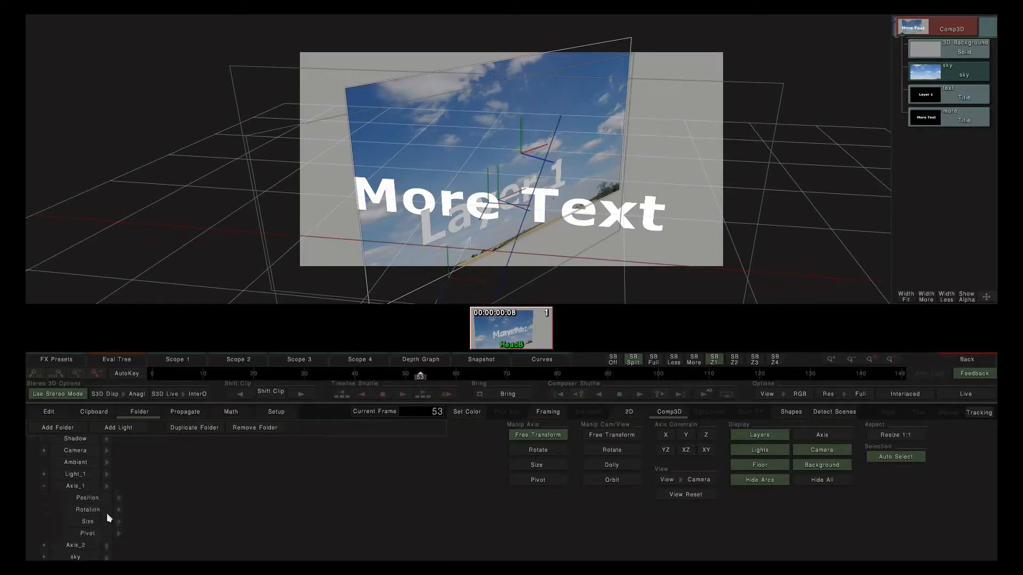
click(43, 487)
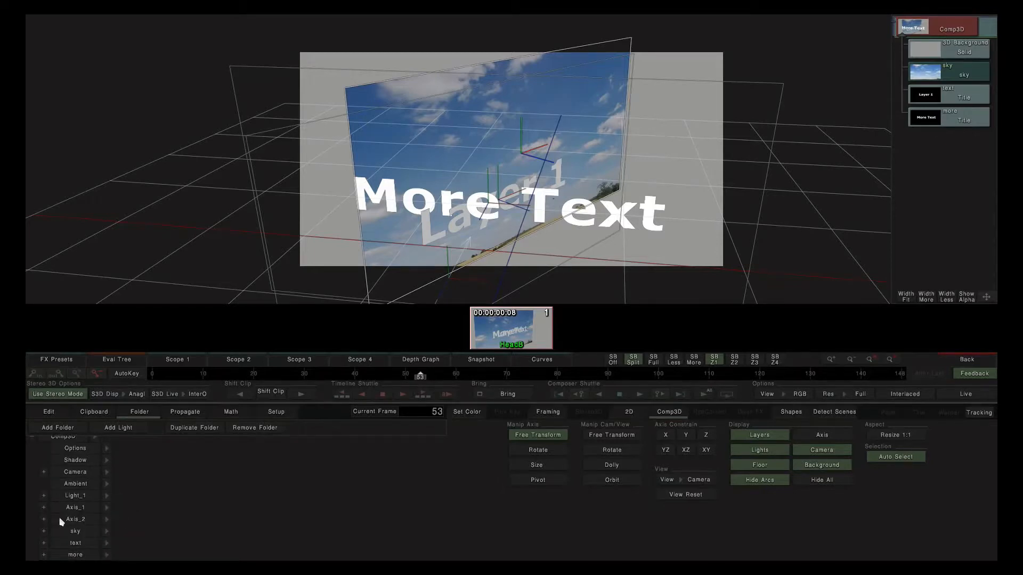
click(44, 519)
scroll(122, 503, down, 2)
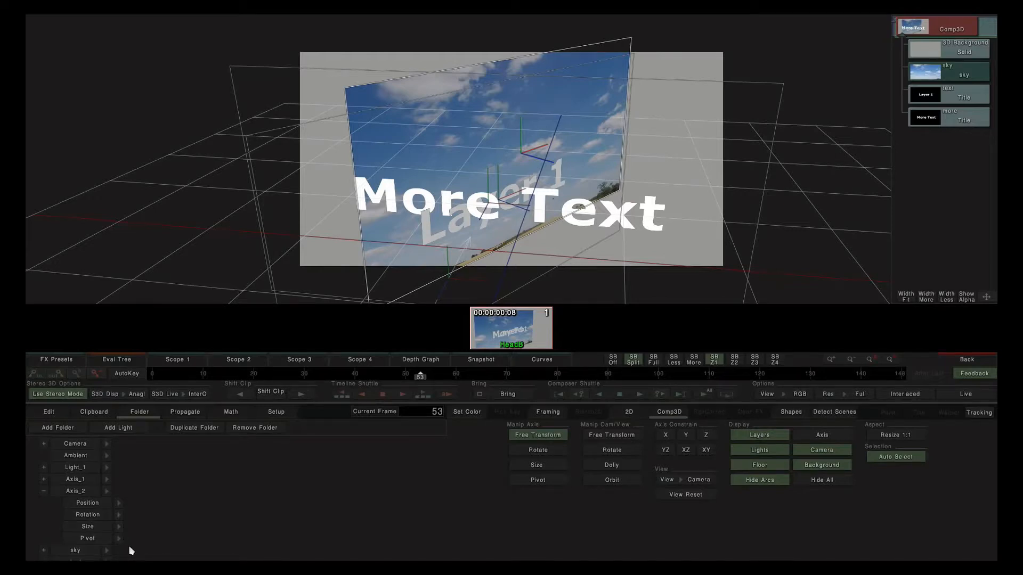
click(44, 491)
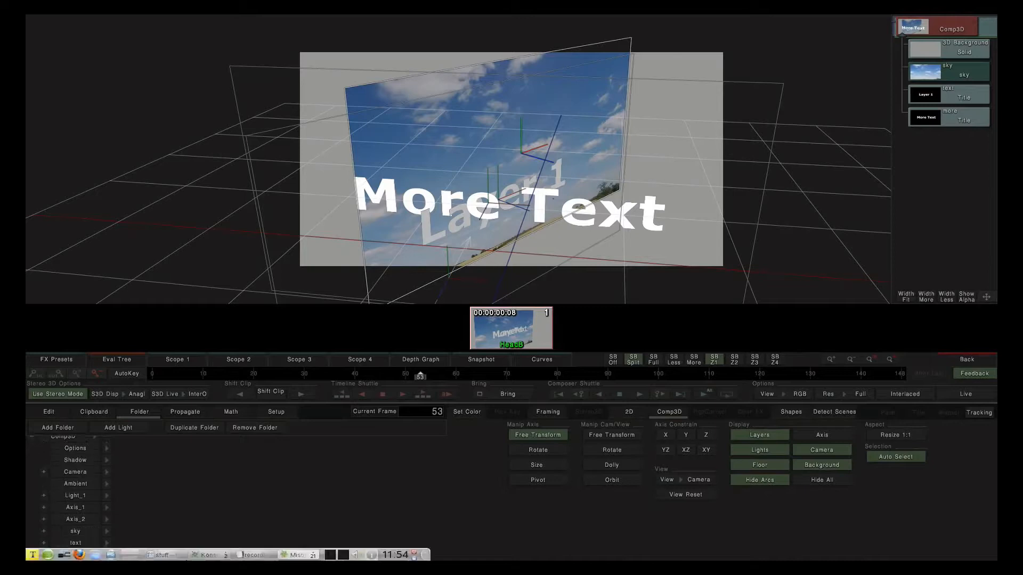
Step: Nudge the sky layer slightly along X, set Axis_2's Position X to 4 and close its parameters
click(110, 532)
drag(229, 453, 261, 450)
click(107, 532)
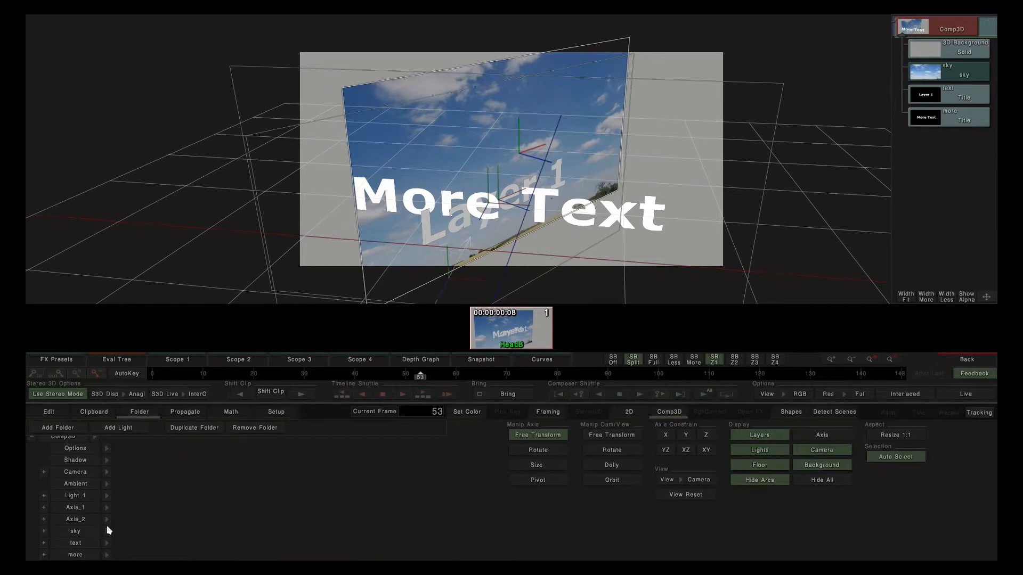
click(107, 520)
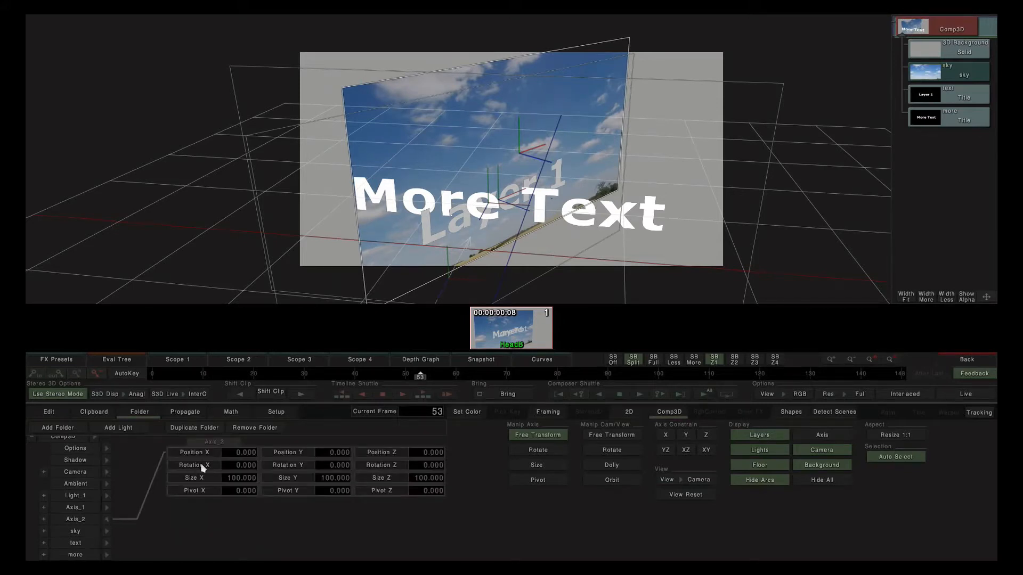
drag(238, 454, 213, 461)
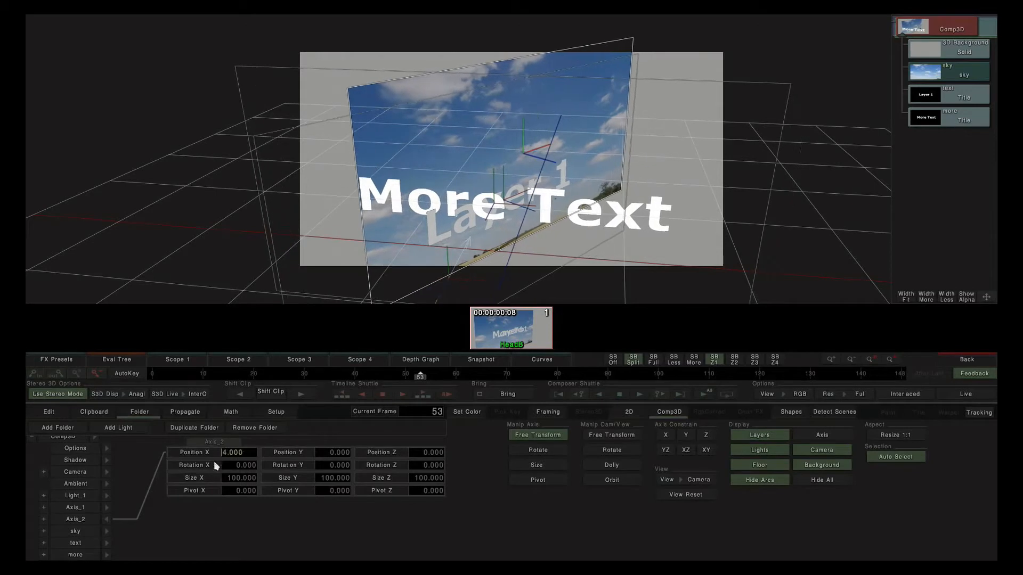
click(108, 520)
Step: Set Axis_1's Position X to 47 and Axis_2's Position X to -36
click(106, 507)
drag(228, 455, 481, 441)
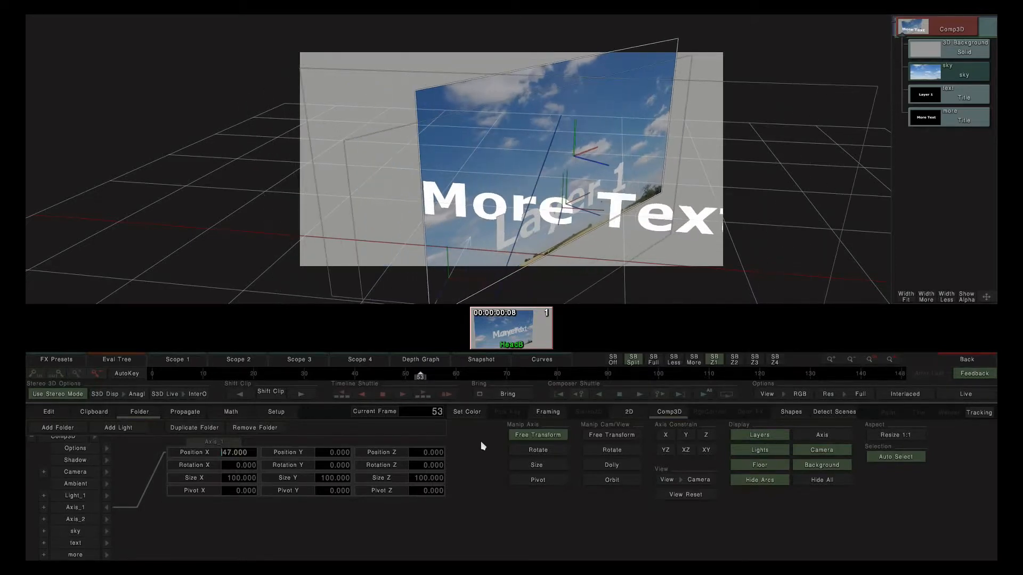
click(107, 516)
click(108, 519)
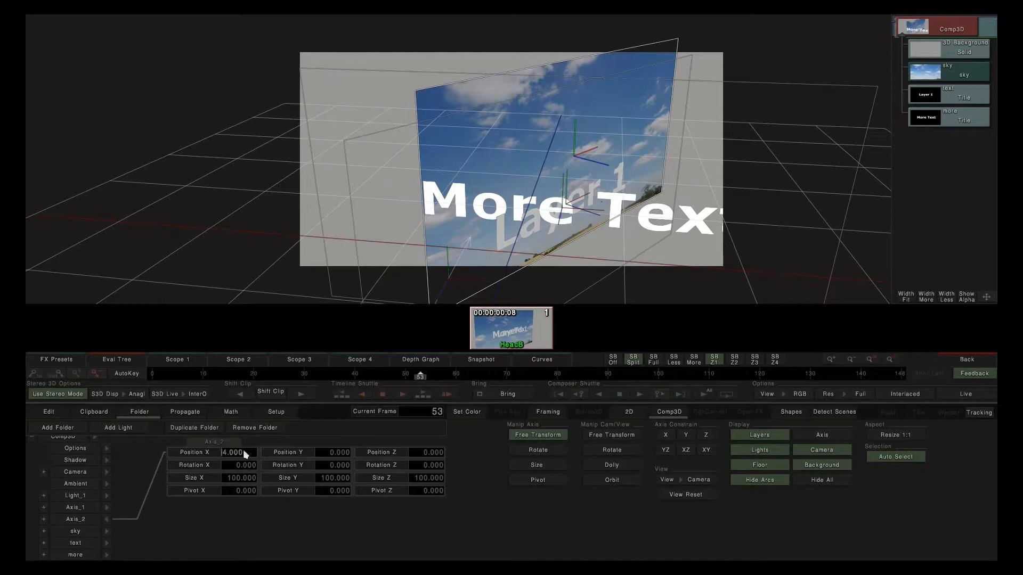
drag(246, 454, 25, 451)
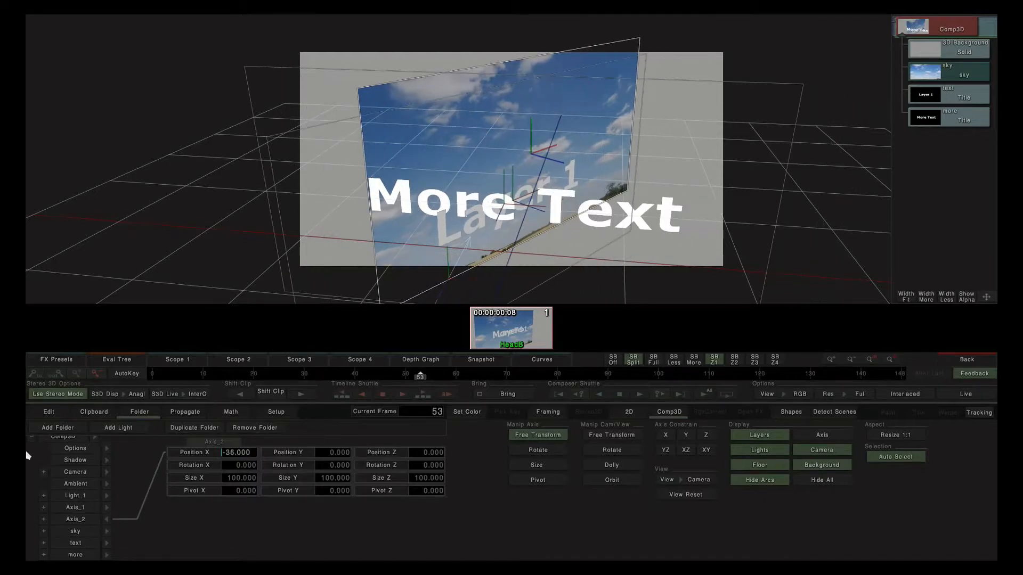
Step: Set Axis_1's Rotation X to 25 and close its parameters
click(106, 507)
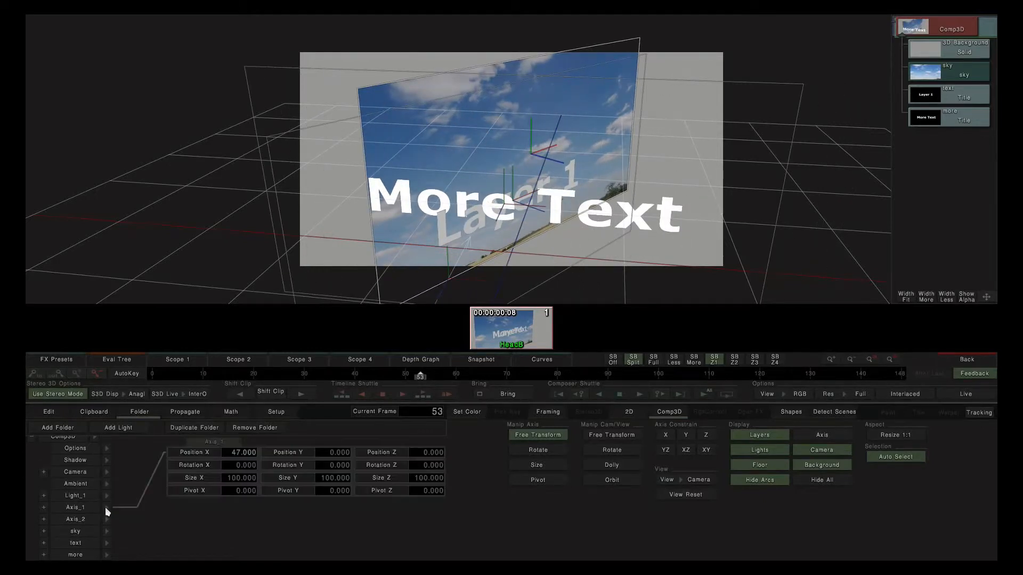
drag(241, 470, 391, 445)
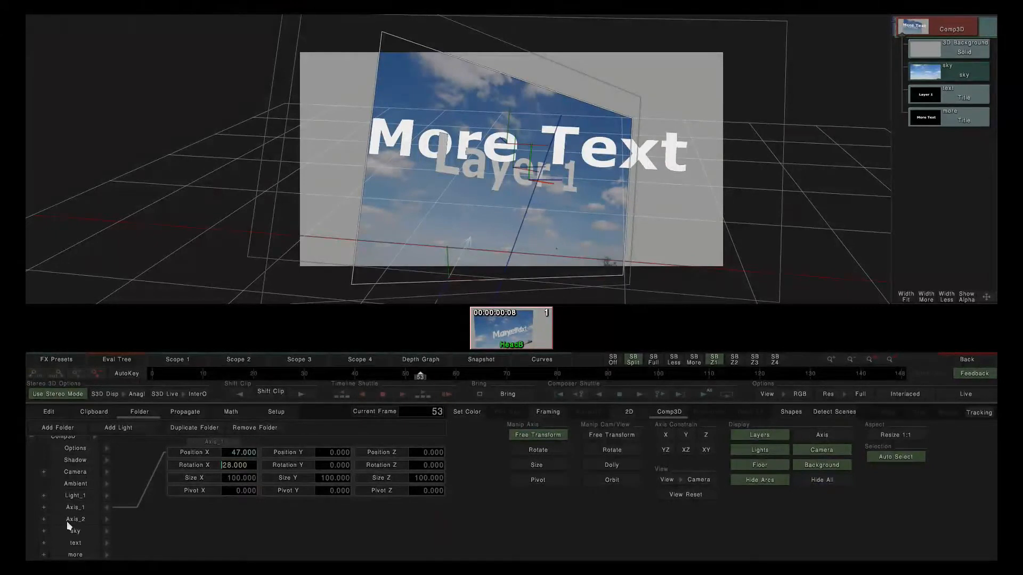
mouse_move(233, 468)
mouse_down()
mouse_move(25, 483)
mouse_move(242, 466)
mouse_move(67, 484)
mouse_move(216, 459)
mouse_up()
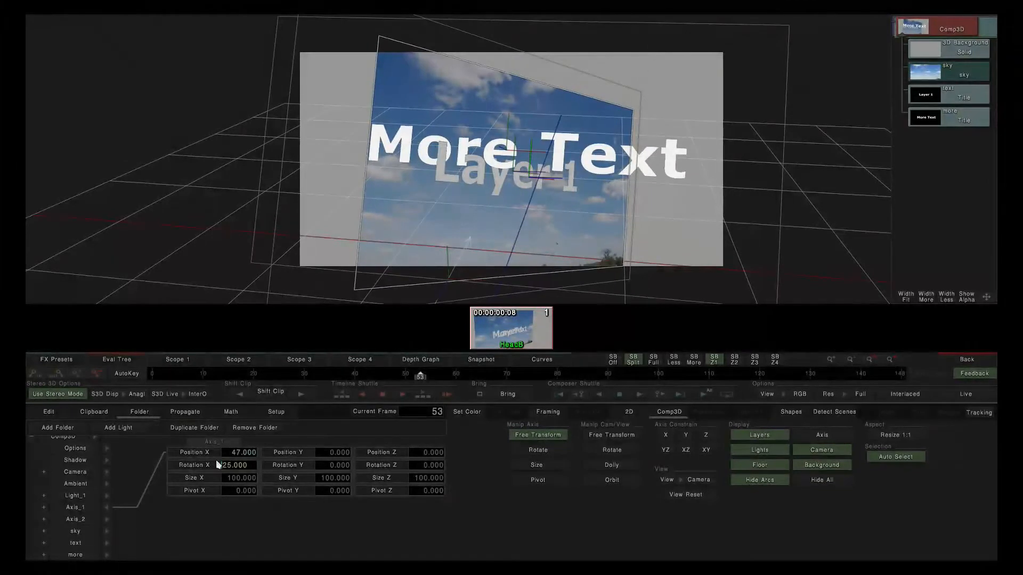
click(106, 507)
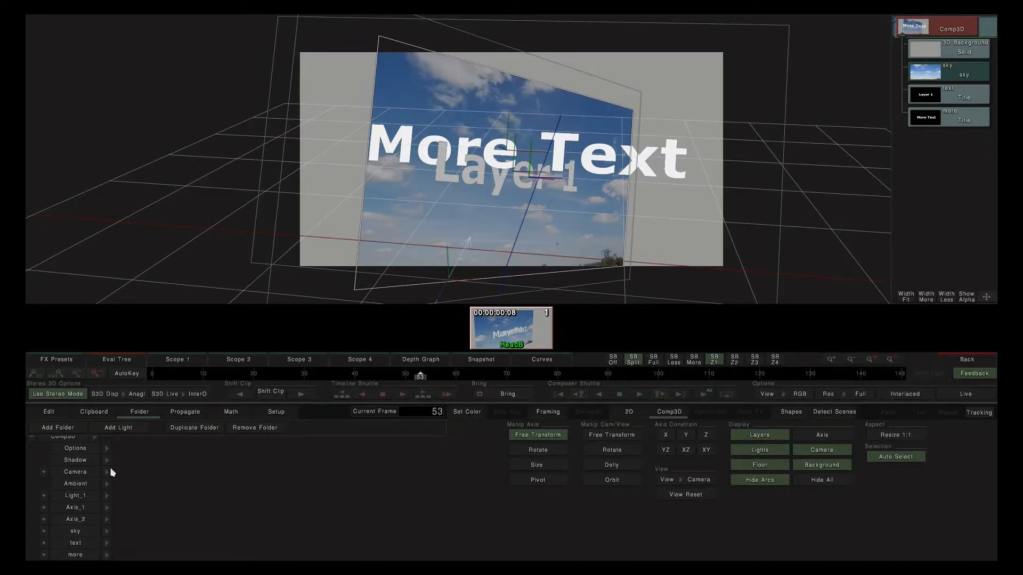
Step: Orbit the 3D view to look at the layers from another angle and return to the timeline
click(617, 482)
drag(487, 182, 504, 210)
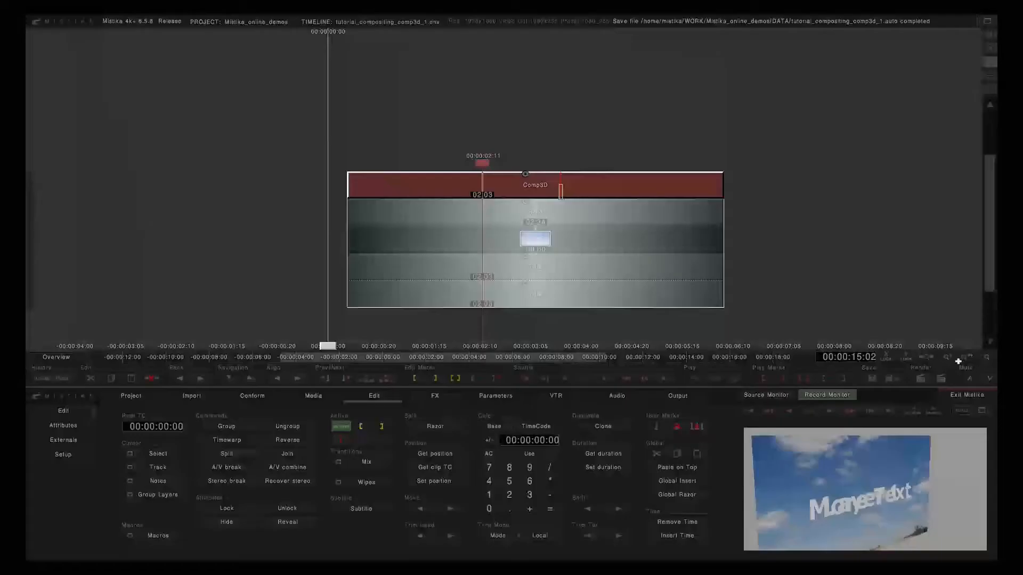
click(957, 359)
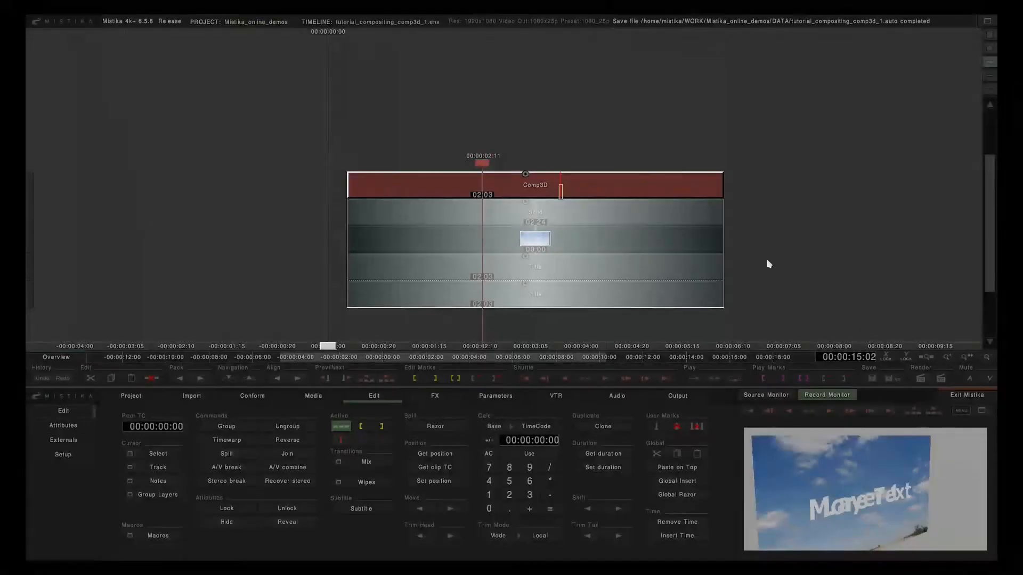
Step: Trim the sky clip's end to just under half the Comp3D effect's length and reopen the effect in the editor
click(560, 232)
drag(722, 242, 516, 247)
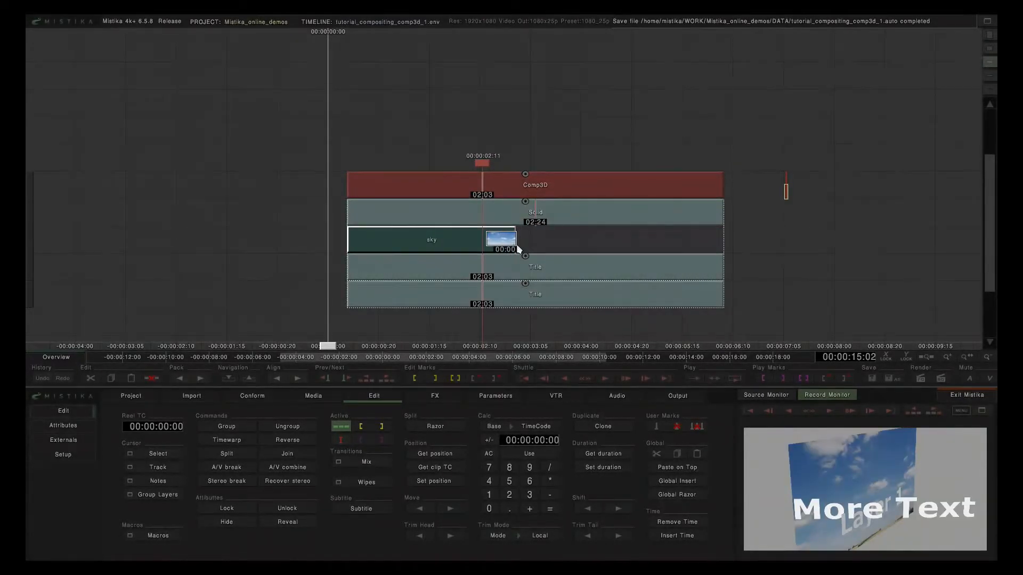
double_click(501, 197)
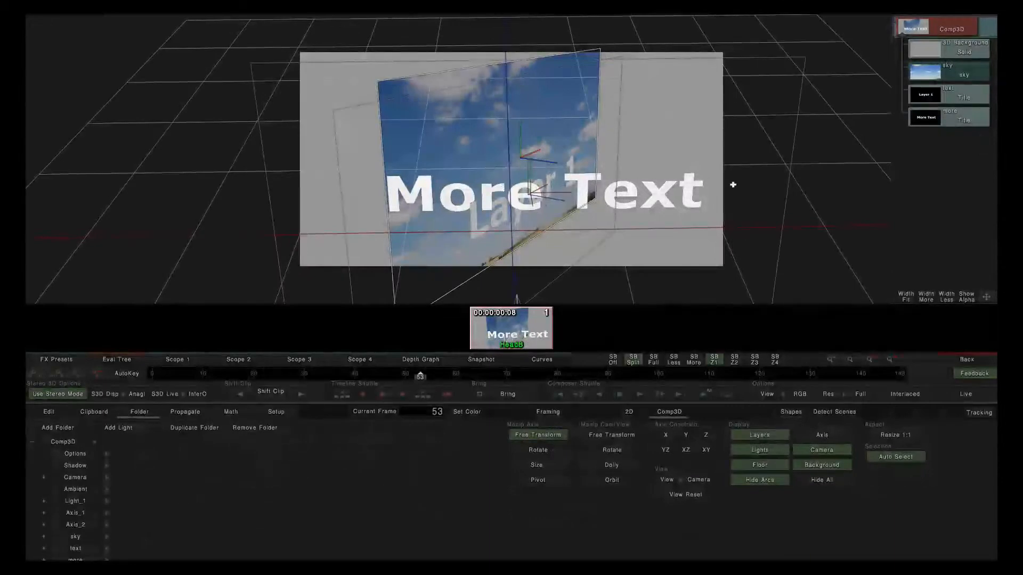
Step: Scrub to frame 38 and on to frame 77, past the sky clip's end, to compare layer inputs, and return to the timeline
mouse_move(389, 377)
mouse_down()
mouse_move(262, 376)
mouse_move(344, 376)
mouse_up()
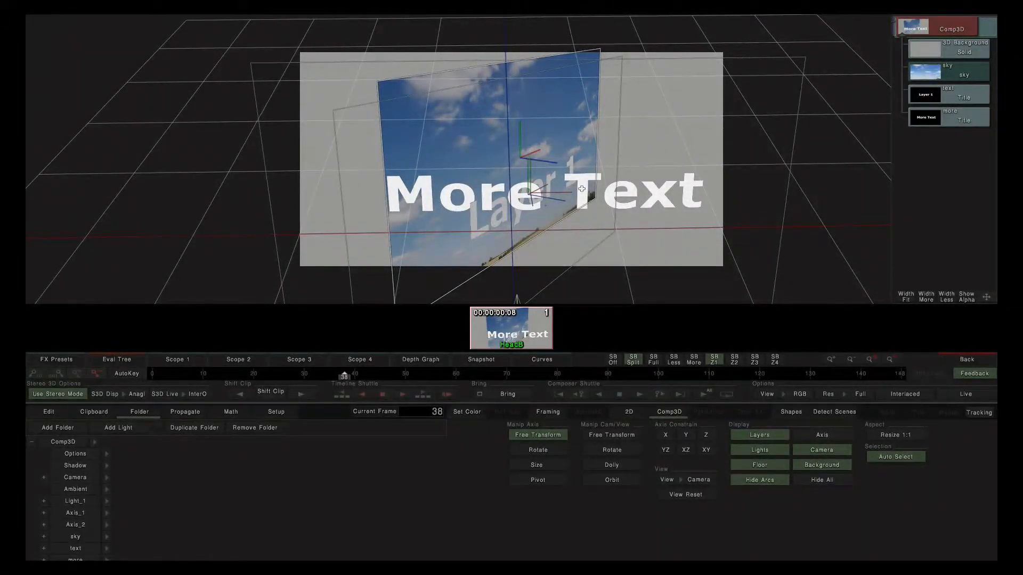
drag(346, 376, 385, 376)
drag(384, 375, 541, 377)
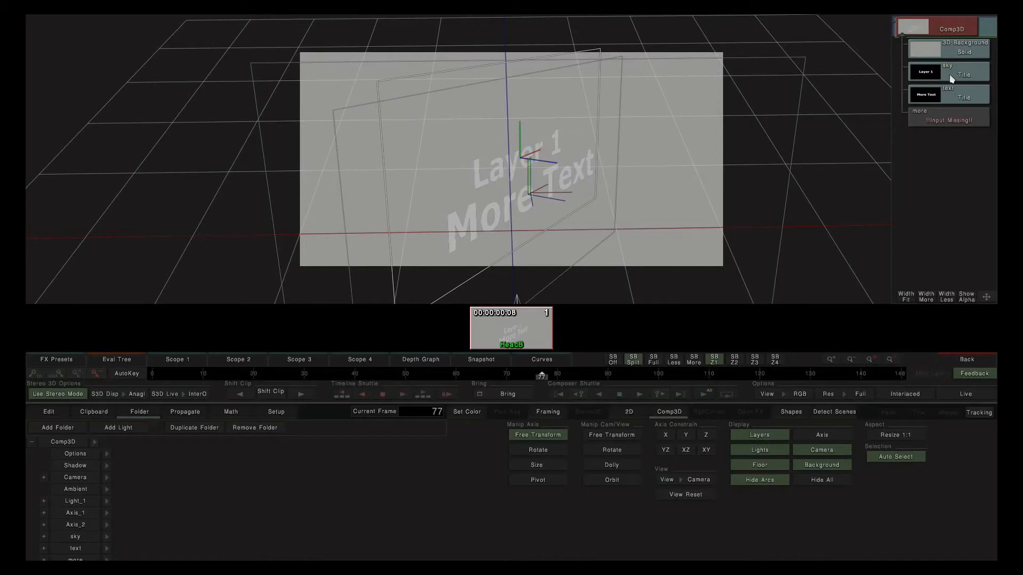
click(956, 364)
Step: Compare the Comp3D output on the timeline after and before the end of the trimmed sky clip
click(524, 143)
click(520, 184)
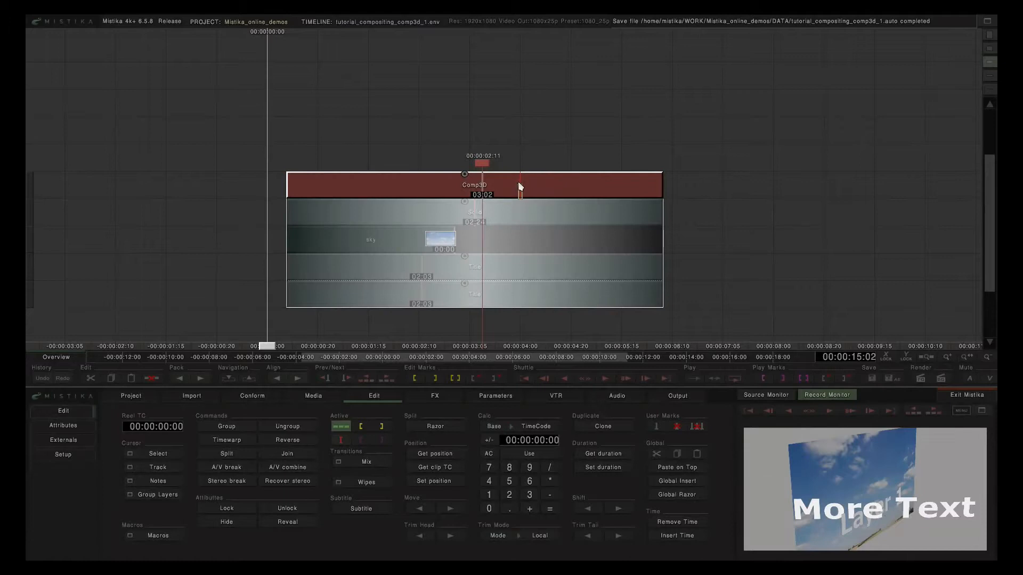
click(701, 187)
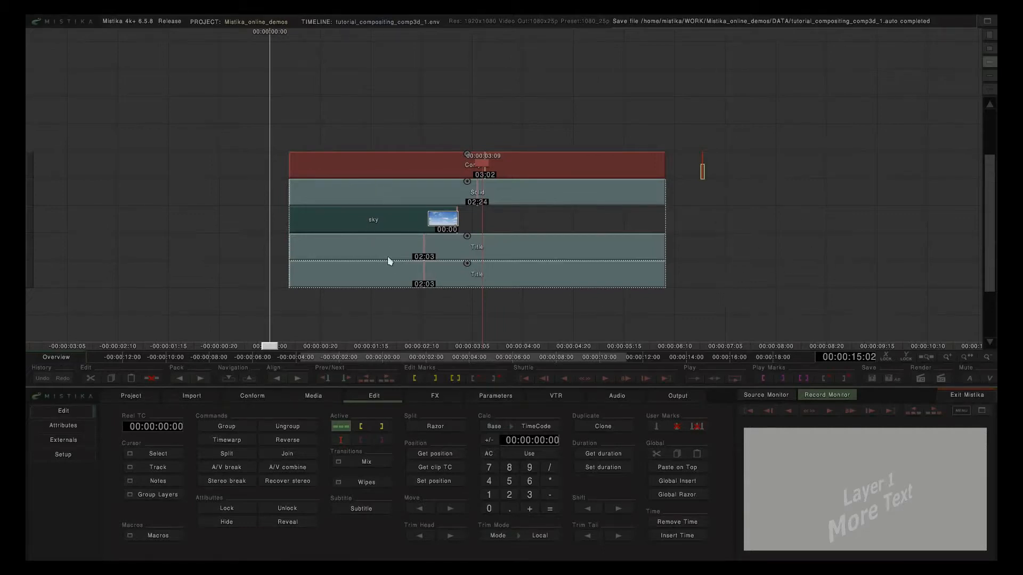
drag(482, 164, 350, 152)
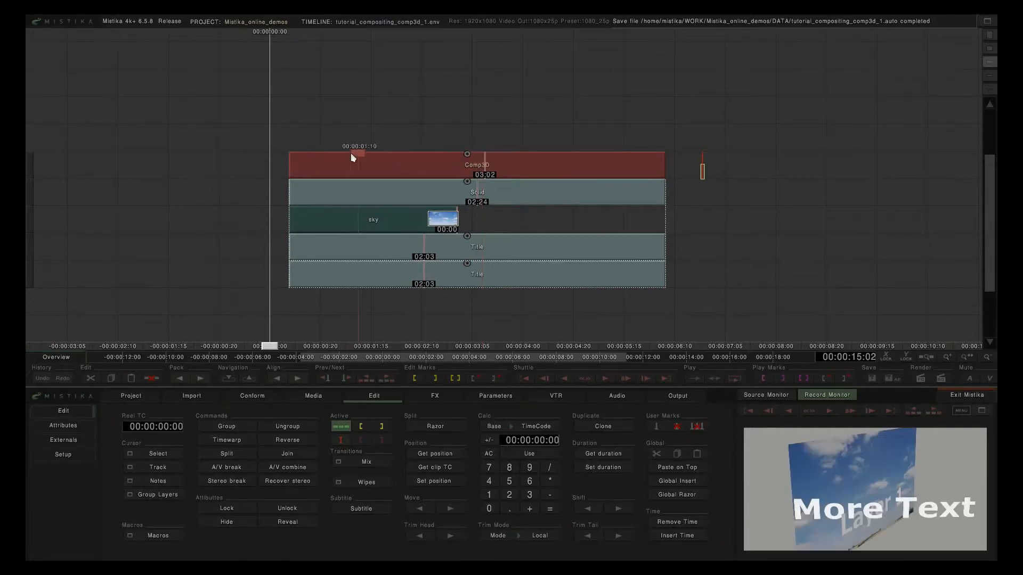
Step: Move the lowest Title clip further down, leaving an empty gap below the Title clip above it within the Comp3D effect
click(710, 143)
drag(782, 216, 809, 133)
drag(591, 196, 591, 311)
click(573, 204)
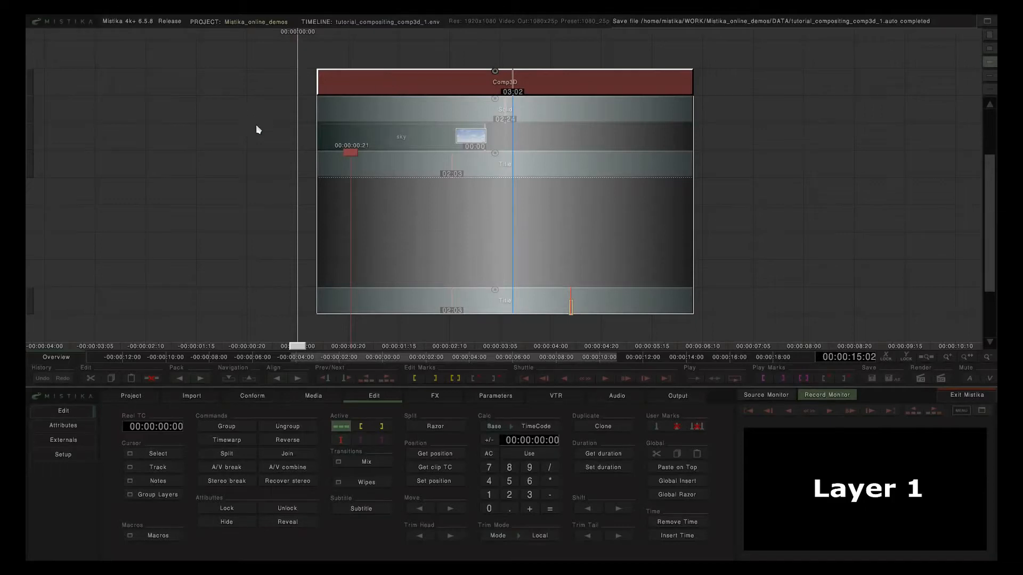
Step: Select the Solid, sky, upper Title and lowest Title clips in turn to trace the stacking order of the Comp3D inputs
click(364, 116)
click(366, 145)
click(365, 166)
click(359, 308)
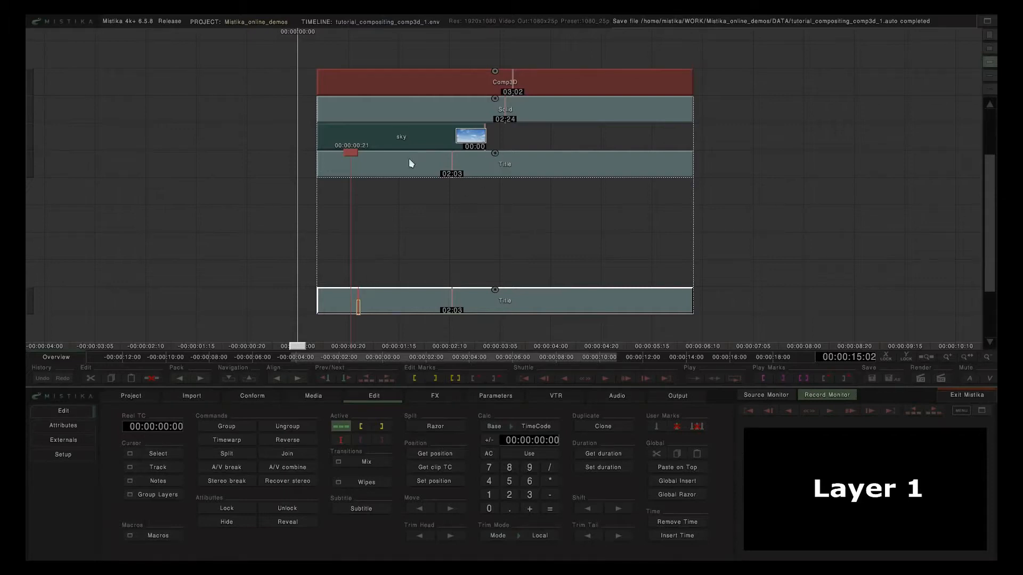
Step: Trace the stacked inputs at 00:00:02:04 and scrub to 00:00:03:12, past the sky clip's end, to compare the output
click(436, 70)
click(490, 139)
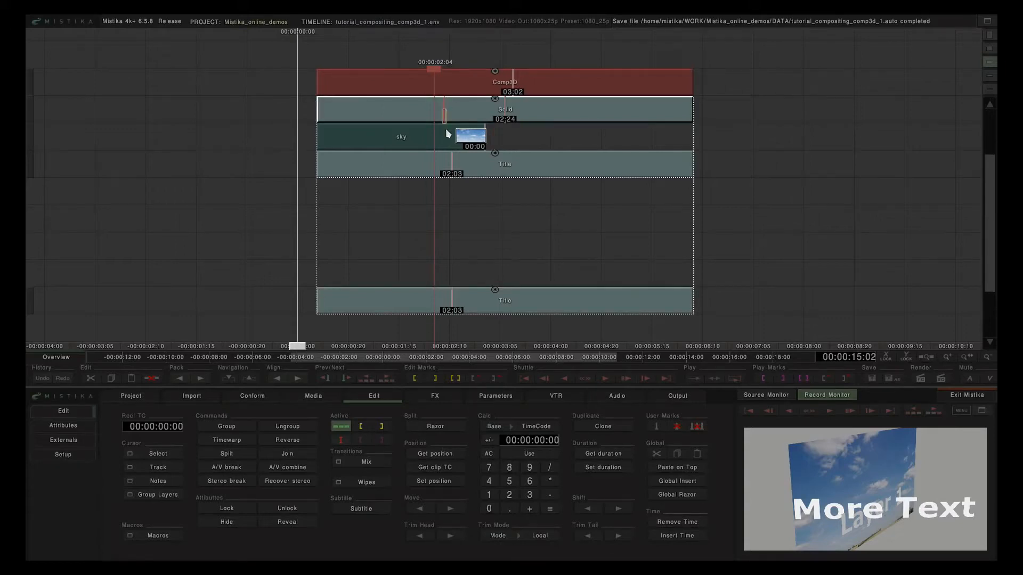
click(445, 164)
click(426, 311)
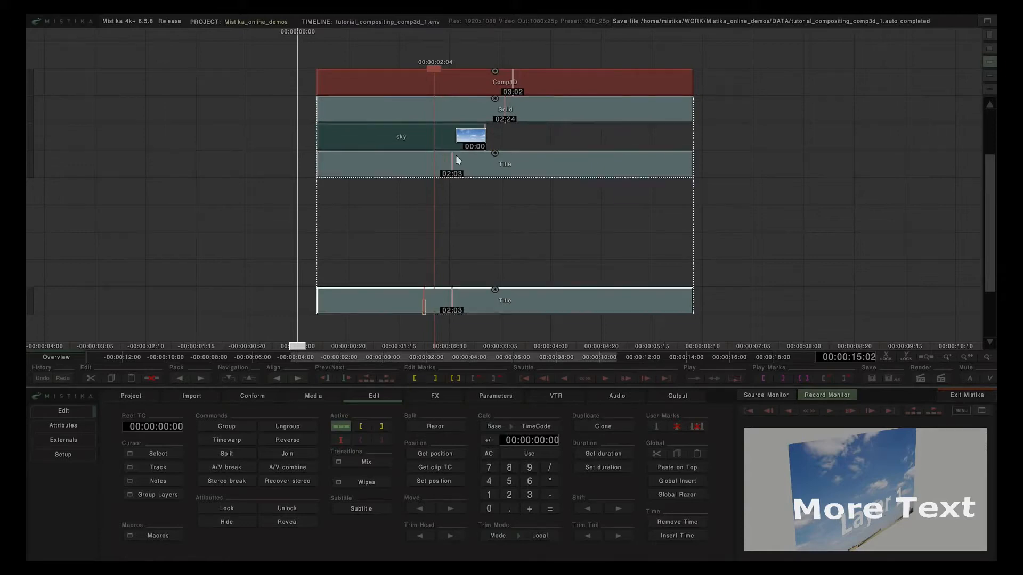
drag(434, 69, 487, 63)
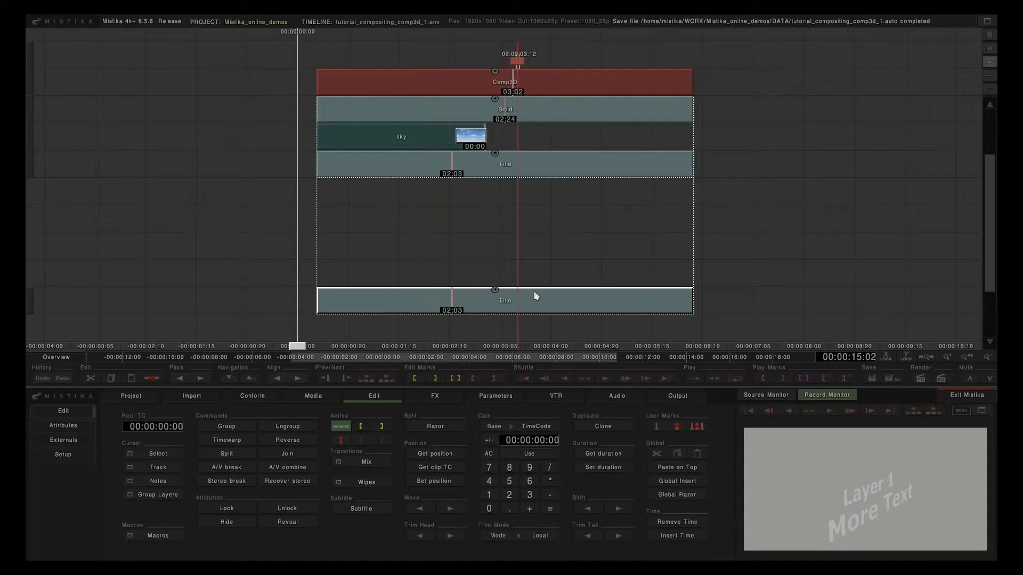
Step: Open the Comp3D effect in the editor, scrub to frame 62 to check its layer inputs, and return to the timeline
double_click(481, 75)
mouse_move(456, 377)
mouse_down()
mouse_move(514, 376)
mouse_move(445, 376)
mouse_move(519, 376)
mouse_move(435, 376)
mouse_move(514, 377)
mouse_move(463, 378)
mouse_up()
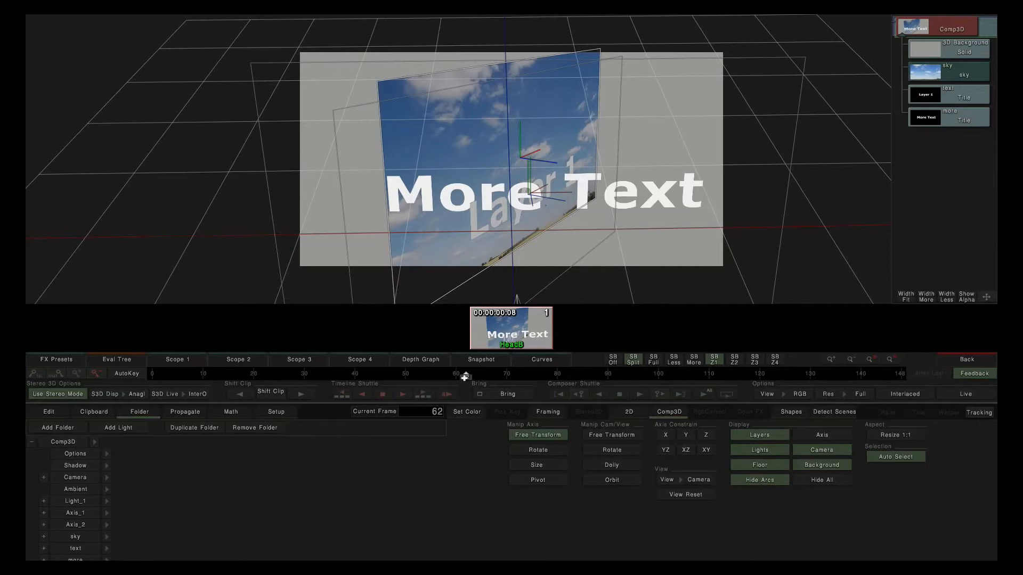
click(967, 360)
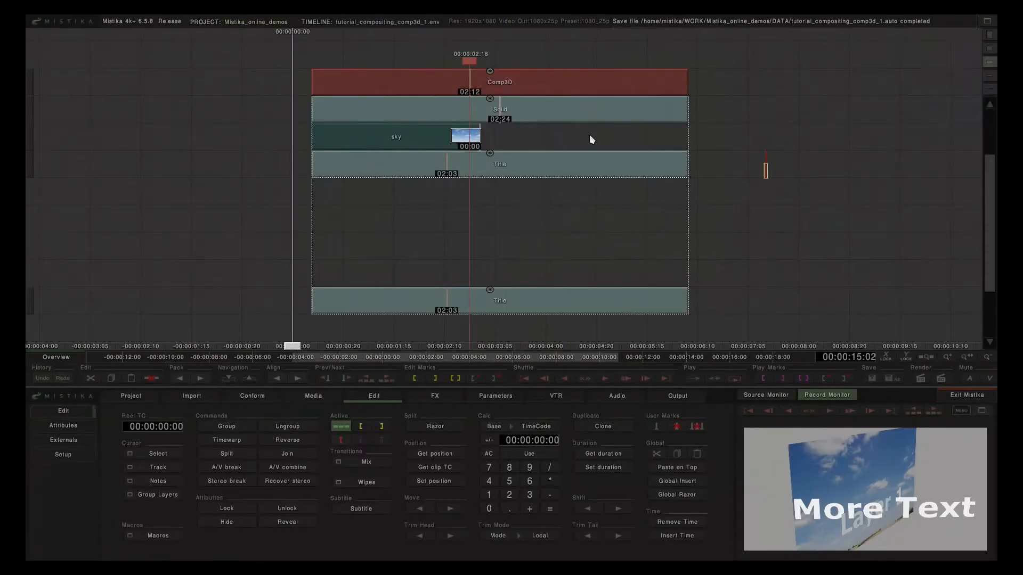
Step: Extend the sky clip to the Comp3D effect's full length and trim its end back to about half that length
click(453, 138)
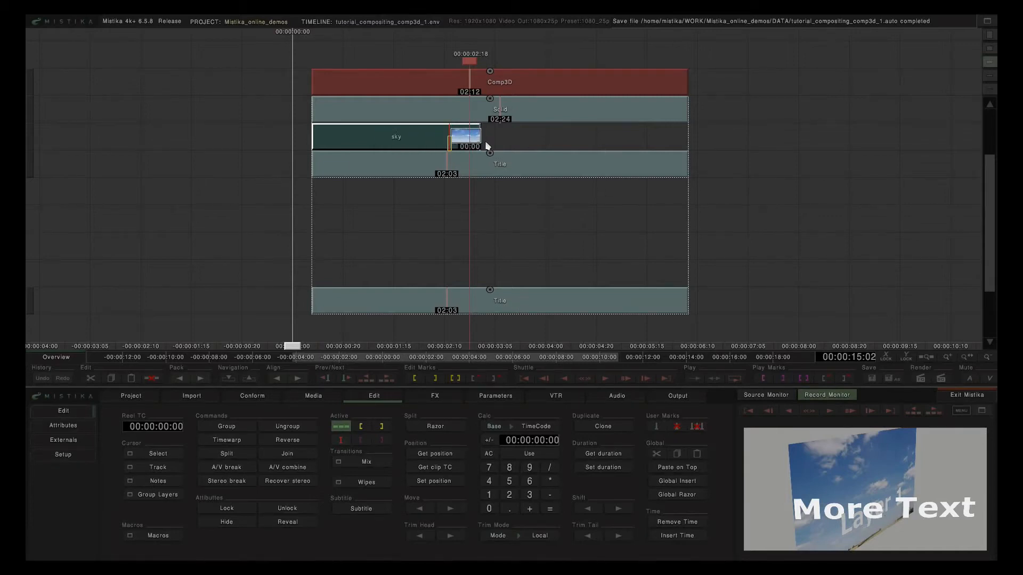
drag(486, 145, 689, 147)
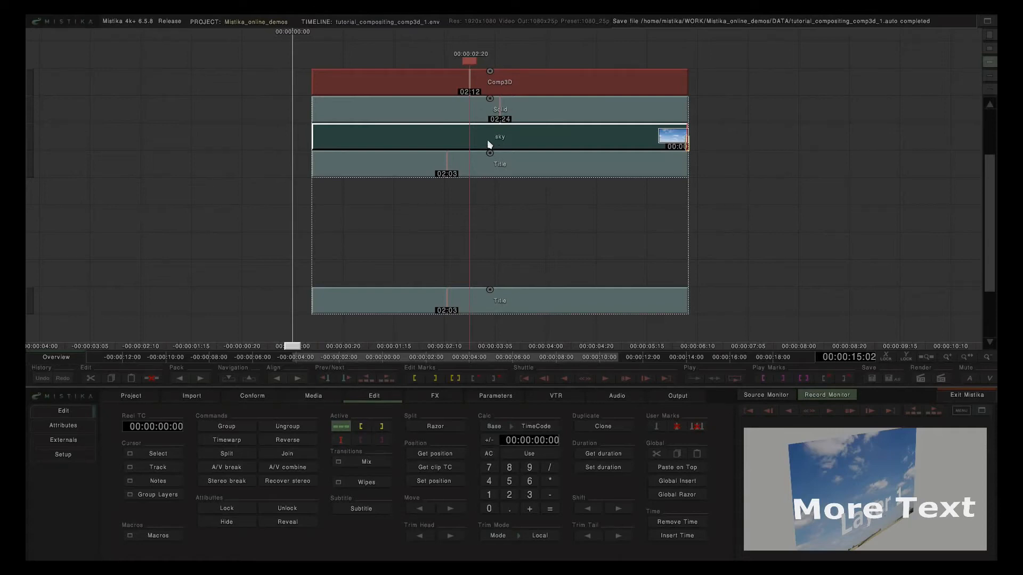
drag(688, 142, 498, 144)
Step: Add a Solid directly after the sky clip on the same track and stretch it to the end of the Comp3D effect
click(507, 136)
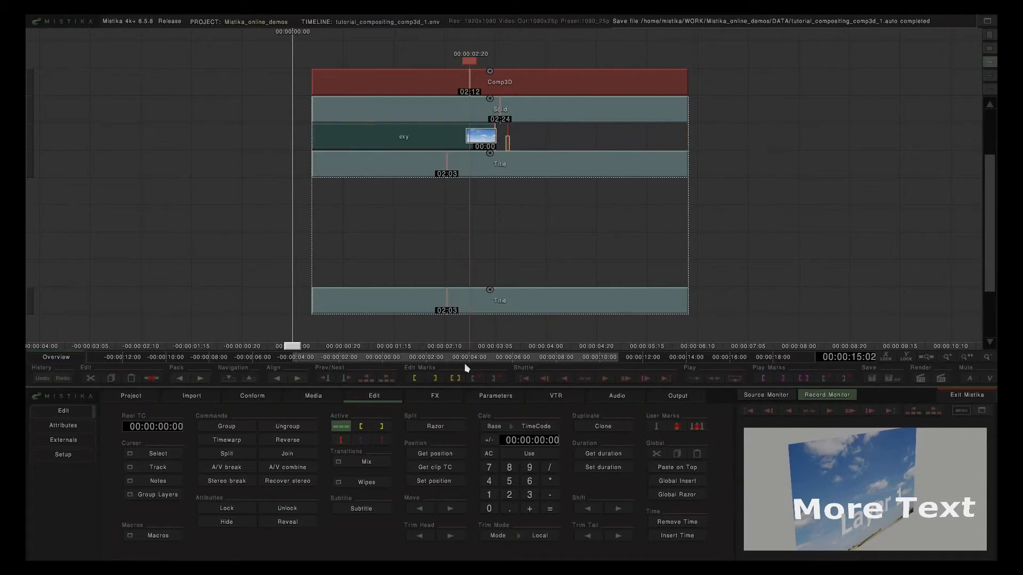
click(436, 397)
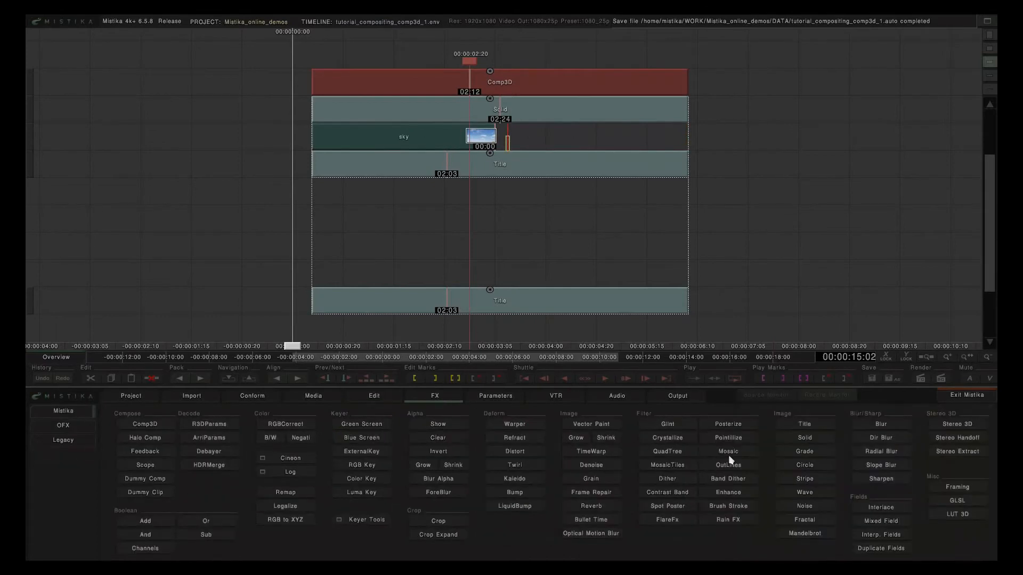
click(802, 440)
click(433, 134)
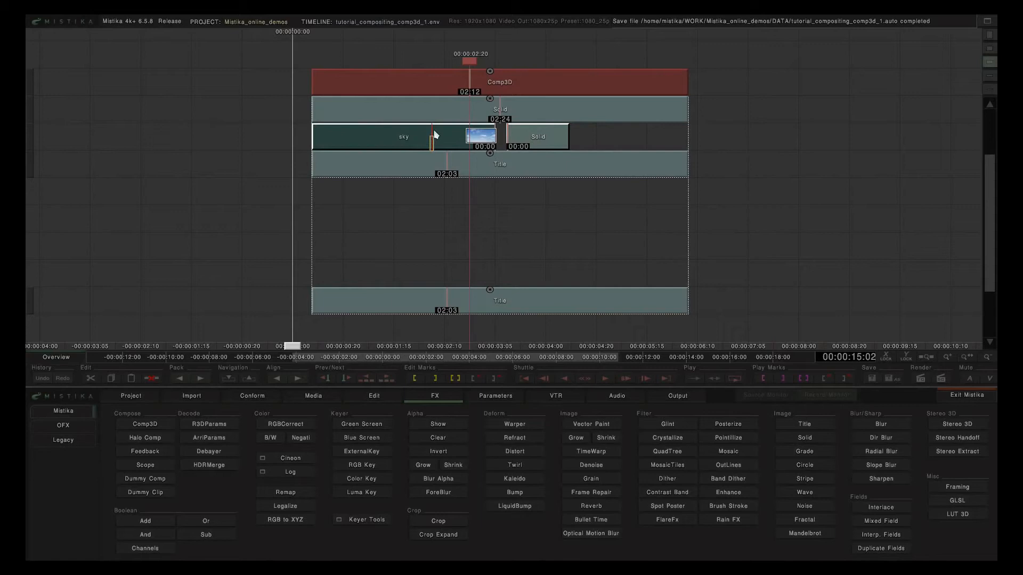
click(806, 138)
click(549, 141)
drag(548, 143, 687, 141)
click(727, 143)
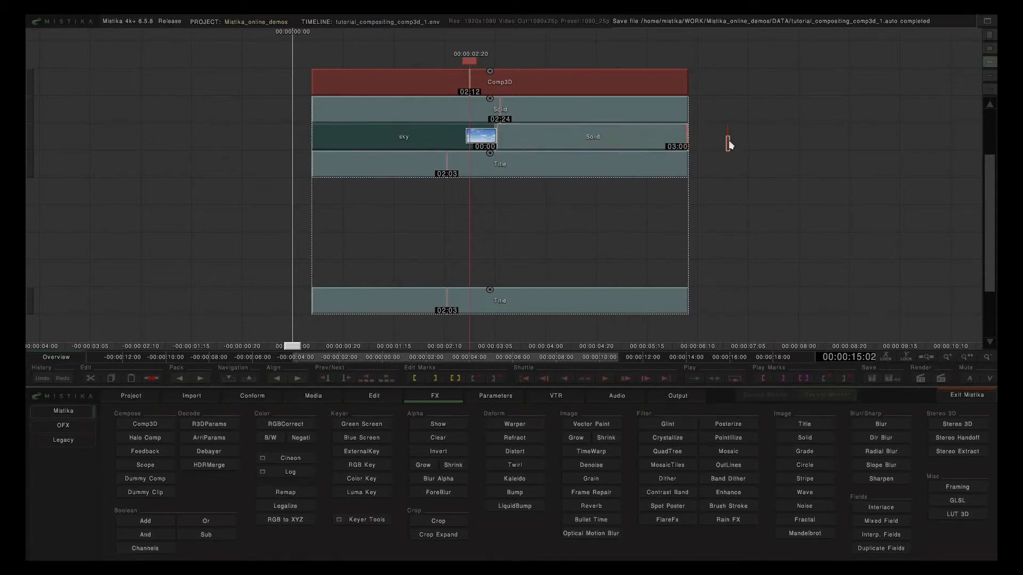
Step: Open the new Solid in the effect editor to check its colour and Alpha values, and return to the timeline
double_click(598, 136)
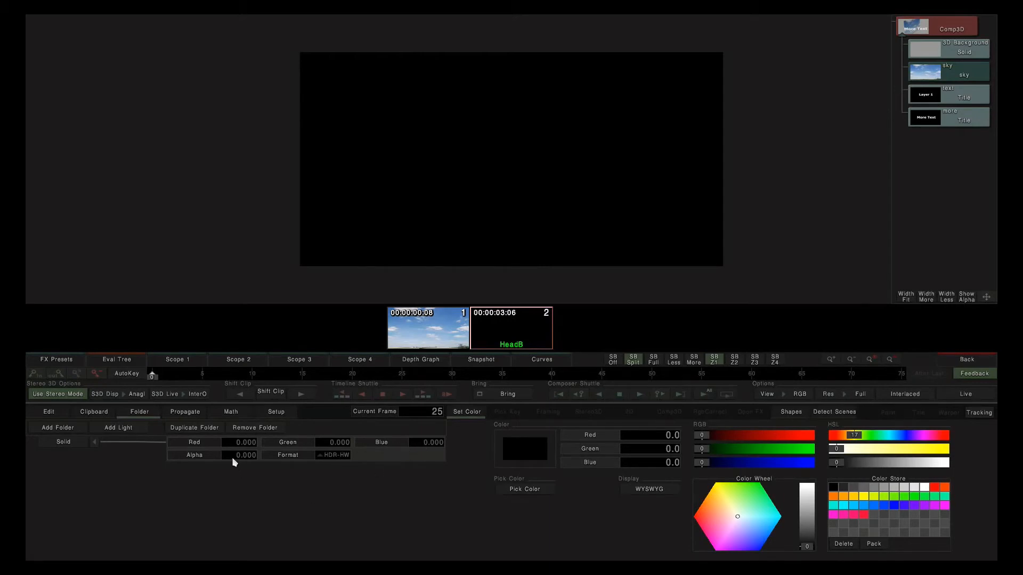
click(959, 360)
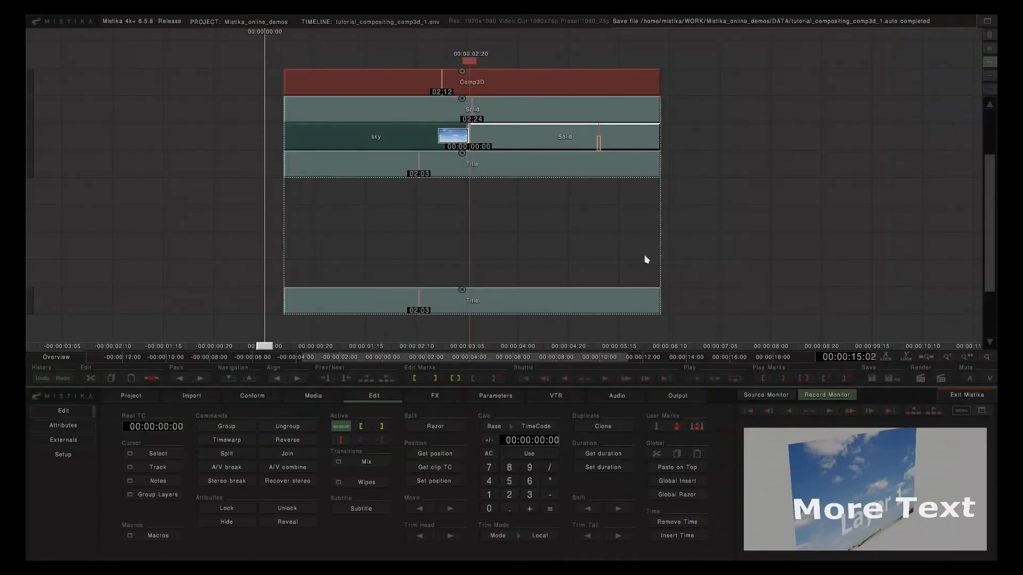
Step: Open the Comp3D effect, scrub to frame 64 and on to frame 82 to compare the sky layer's input, and return to the timeline
double_click(419, 75)
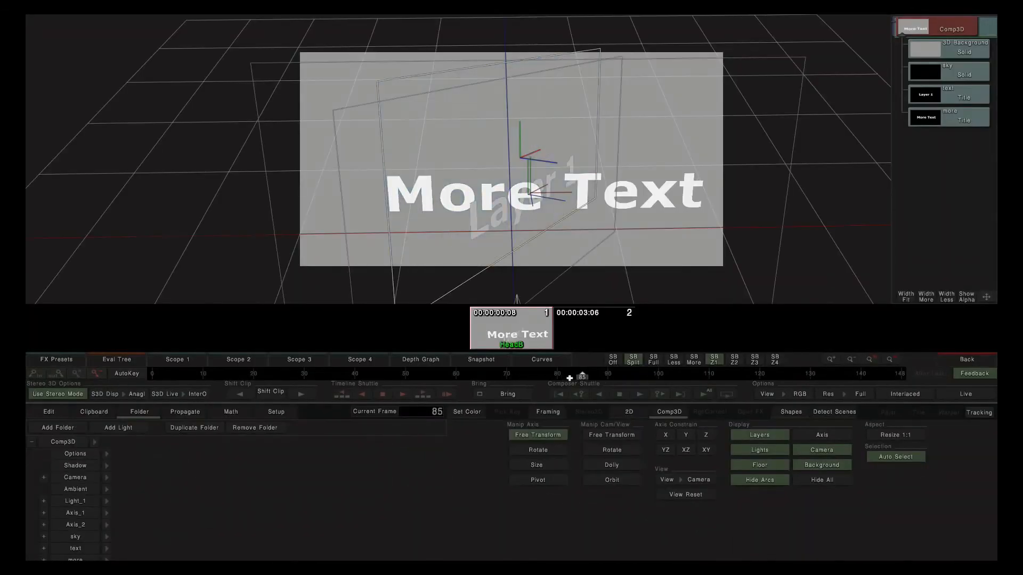
drag(452, 381, 476, 391)
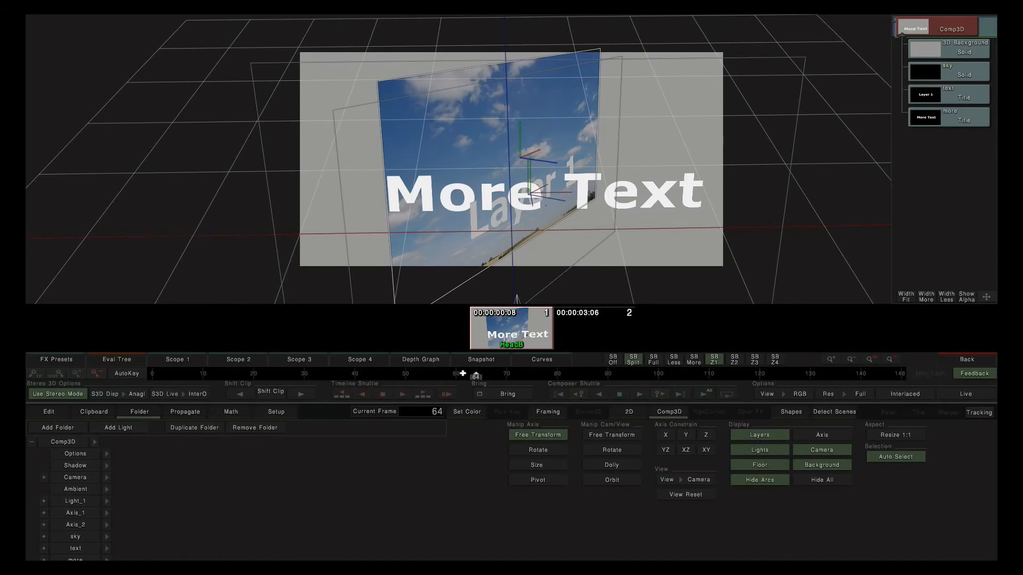
drag(482, 378, 567, 377)
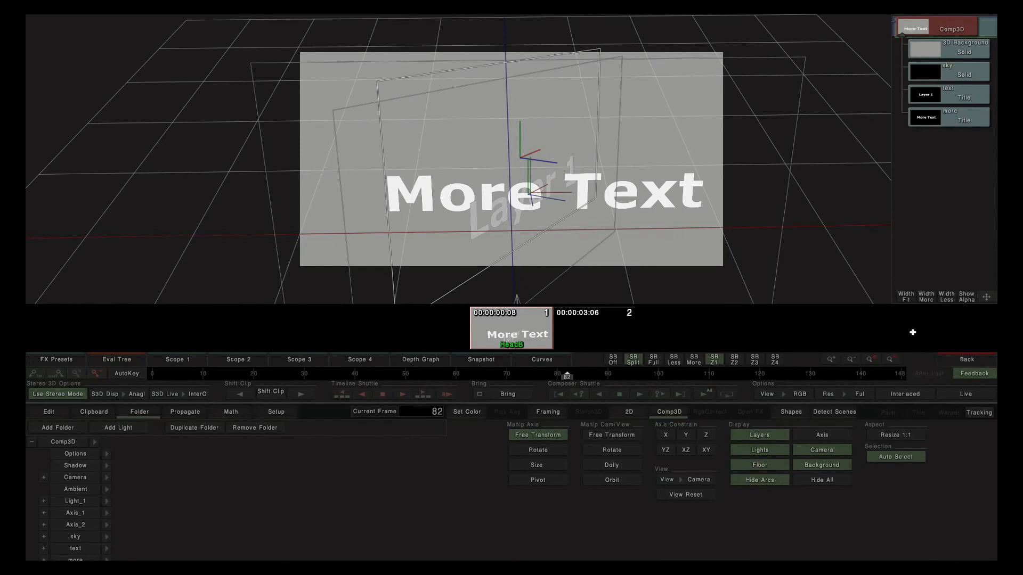
click(951, 362)
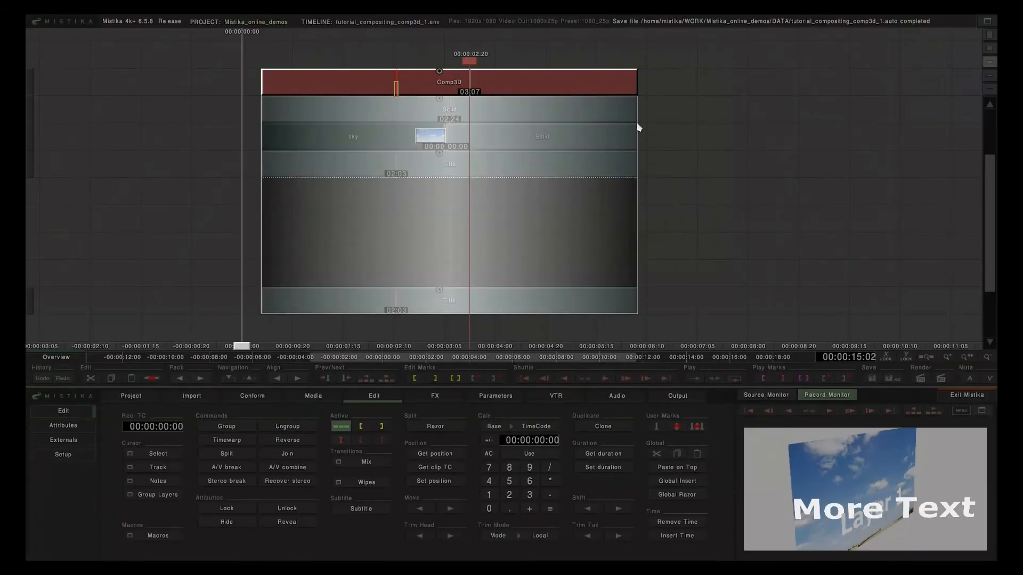